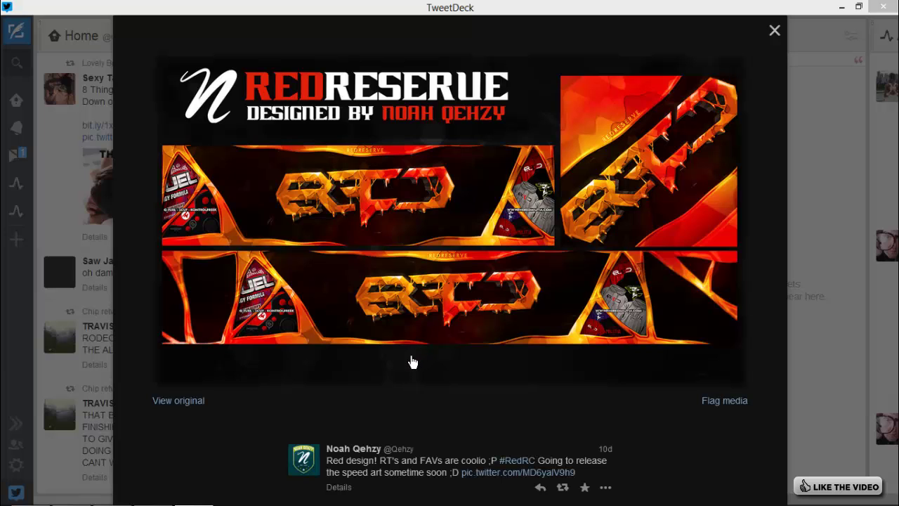
# - Switch from TweetDeck to the Photoshop document Untitled-1 holding the black FaZe logo
pyautogui.moveTo(212, 500)
pyautogui.click(151, 492)
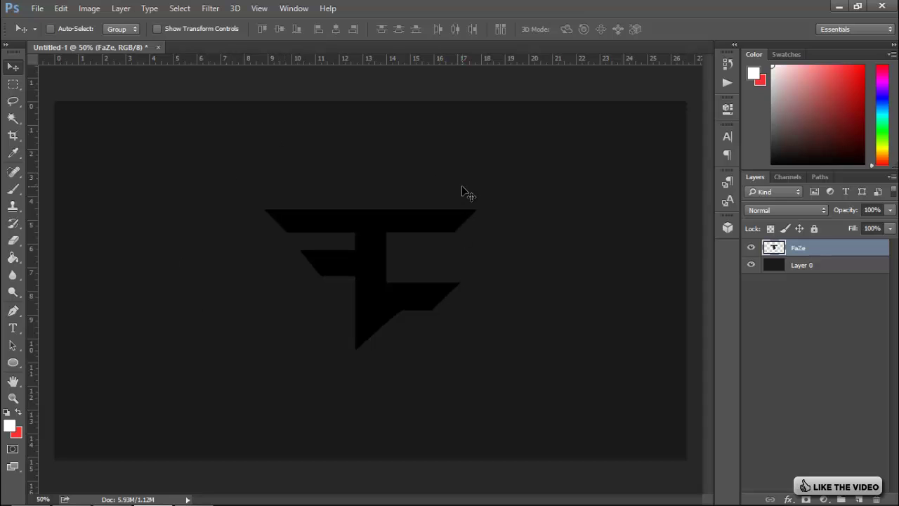
# - Colorize the FaZe logo red with Hue/Saturation: Hue 0, Saturation 81, Lightness +54
pyautogui.press('ctrl')
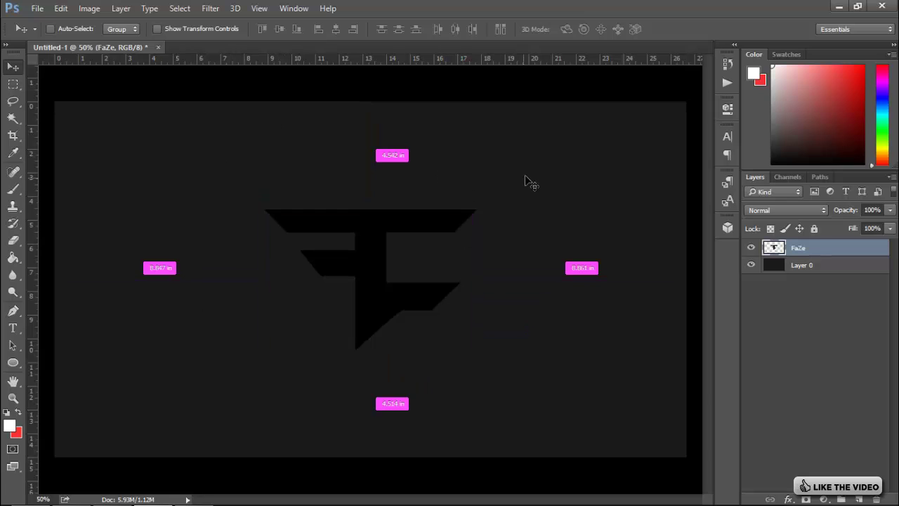
pyautogui.press('i')
pyautogui.hotkey('ctrl', 'u')
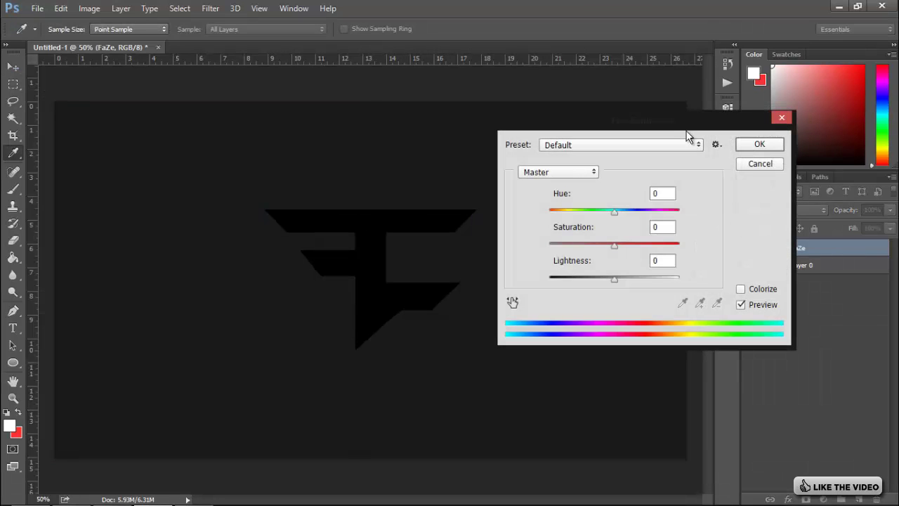
pyautogui.moveTo(652, 129)
pyautogui.mouseDown()
pyautogui.moveTo(597, 141)
pyautogui.moveTo(660, 121)
pyautogui.mouseUp()
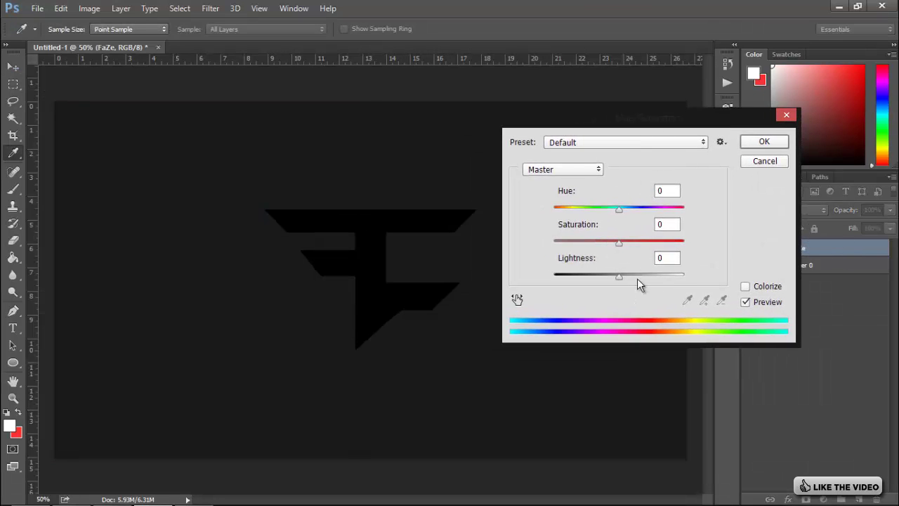
pyautogui.click(747, 287)
pyautogui.moveTo(637, 275); pyautogui.dragTo(654, 274)
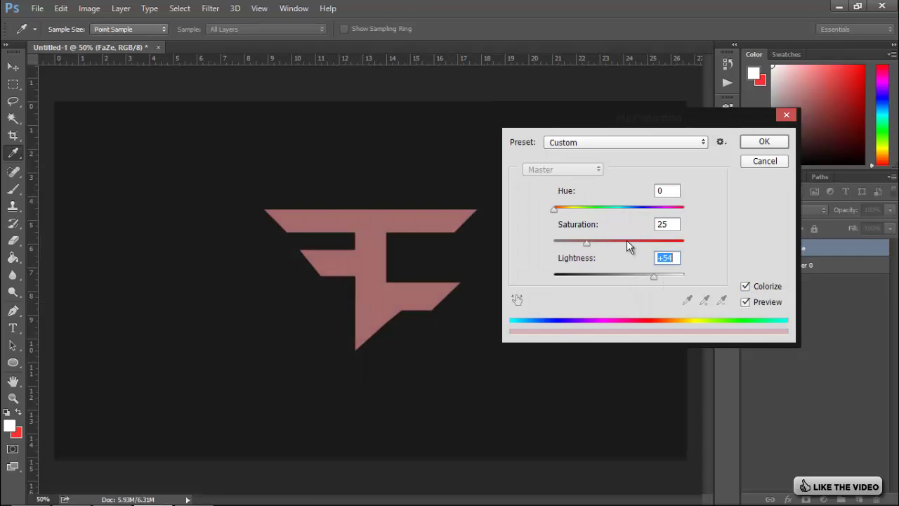
pyautogui.moveTo(626, 240); pyautogui.dragTo(657, 243)
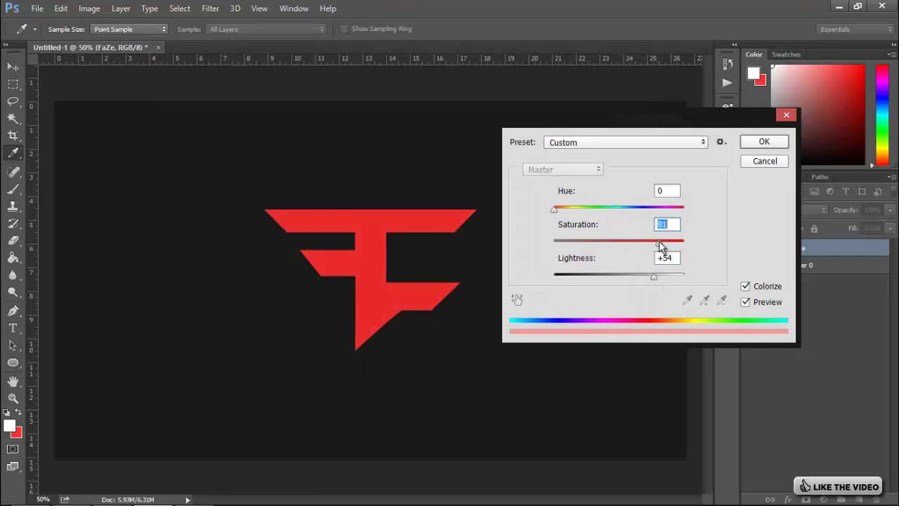
pyautogui.moveTo(574, 208); pyautogui.dragTo(507, 209)
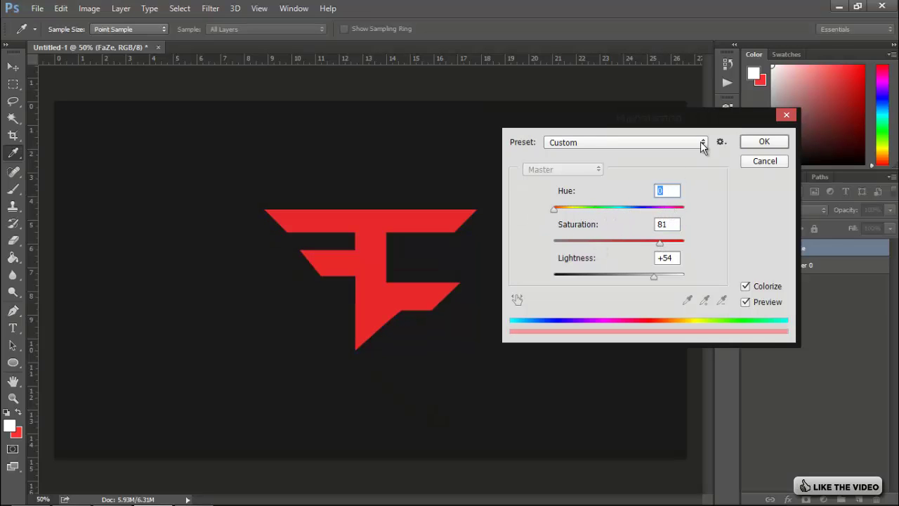
pyautogui.click(764, 142)
pyautogui.press('v')
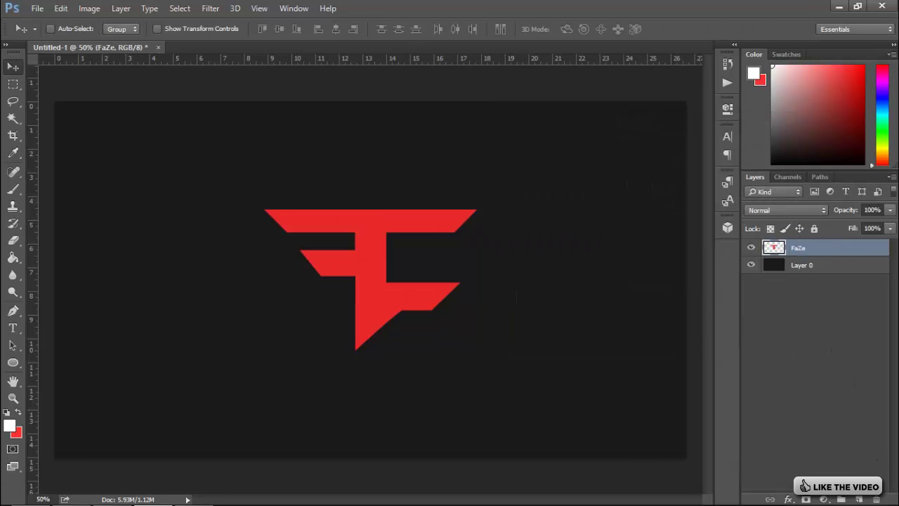
# - On a new layer, pen a closed curved drip path from the top bar to the left arm
pyautogui.click(858, 499)
pyautogui.click(22, 314)
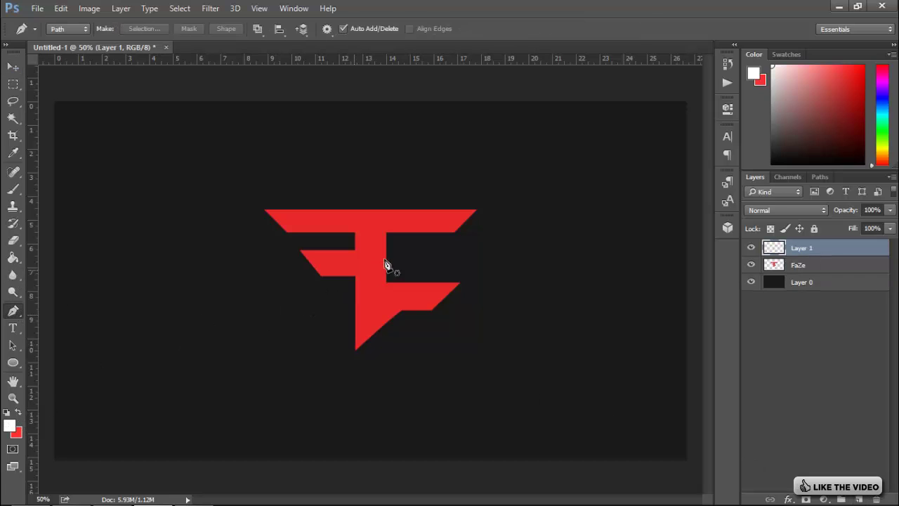
pyautogui.hotkey('ctrl', '+')
pyautogui.hotkey('ctrl', '+')
pyautogui.hotkey('ctrl', '+')
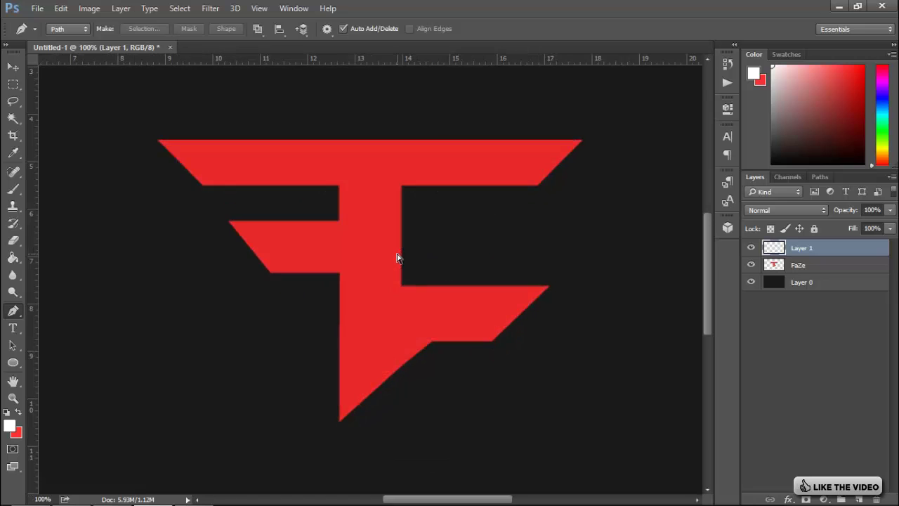
pyautogui.hotkey('ctrl', '-')
pyautogui.click(291, 182)
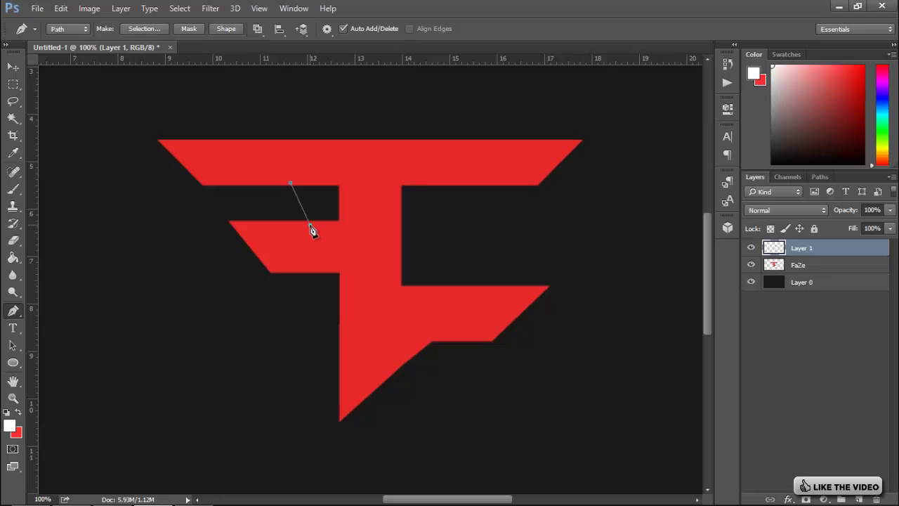
pyautogui.moveTo(309, 243); pyautogui.dragTo(308, 250)
pyautogui.moveTo(304, 180); pyautogui.dragTo(307, 174)
pyautogui.click(290, 183)
# - Fill the drip path with the logo's sampled red (e92a2a)
pyautogui.rightClick(326, 239)
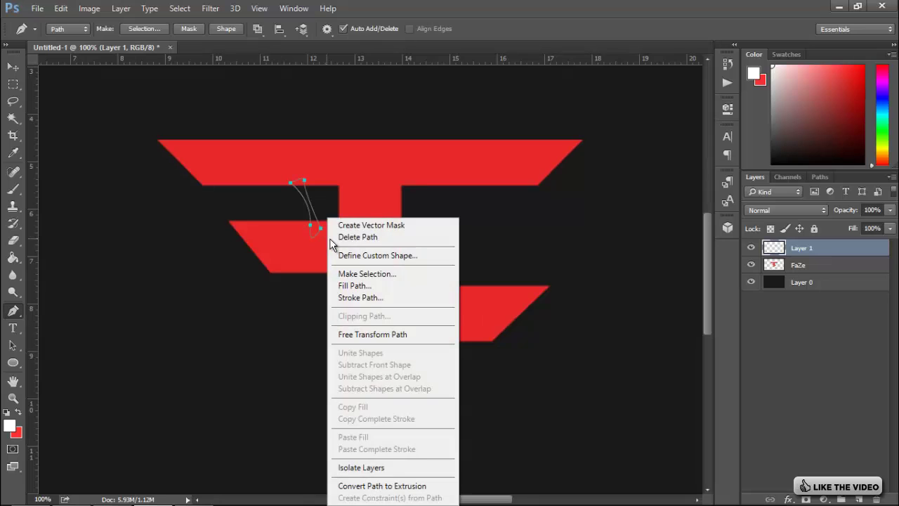
pyautogui.press('Escape')
pyautogui.press('i')
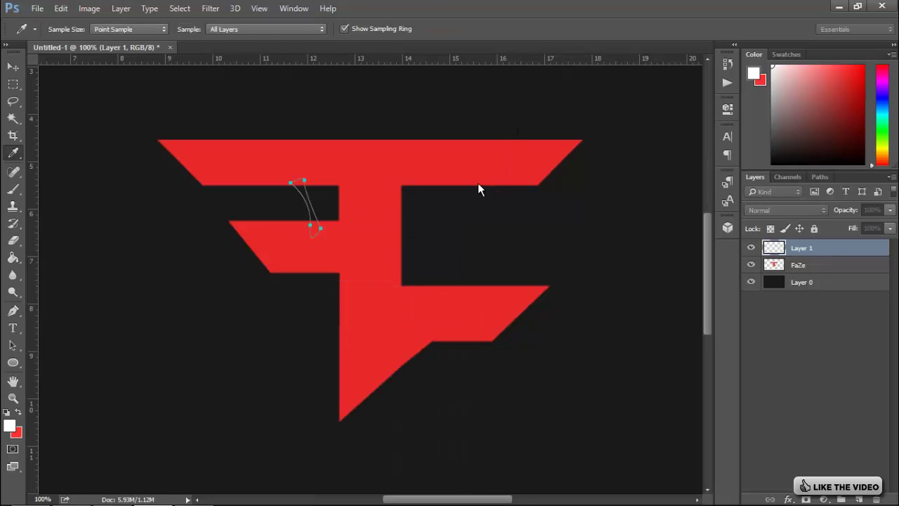
pyautogui.click(587, 124)
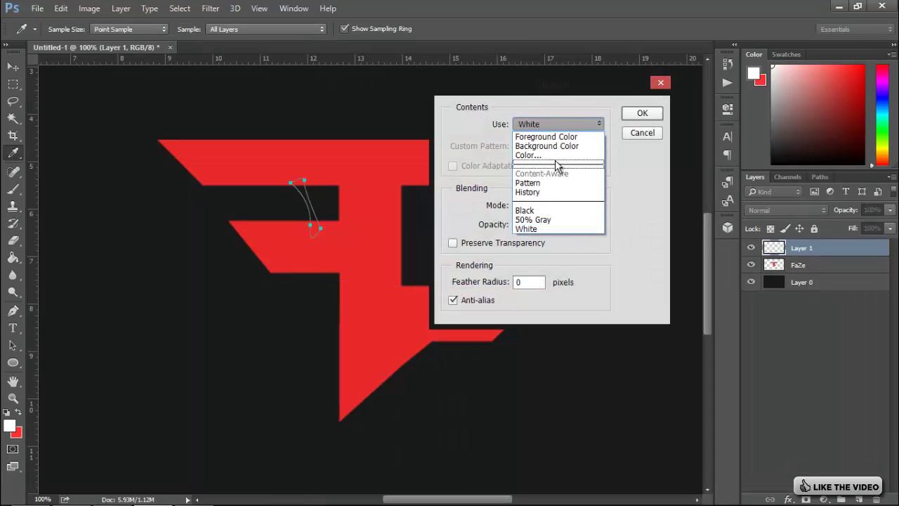
pyautogui.click(552, 155)
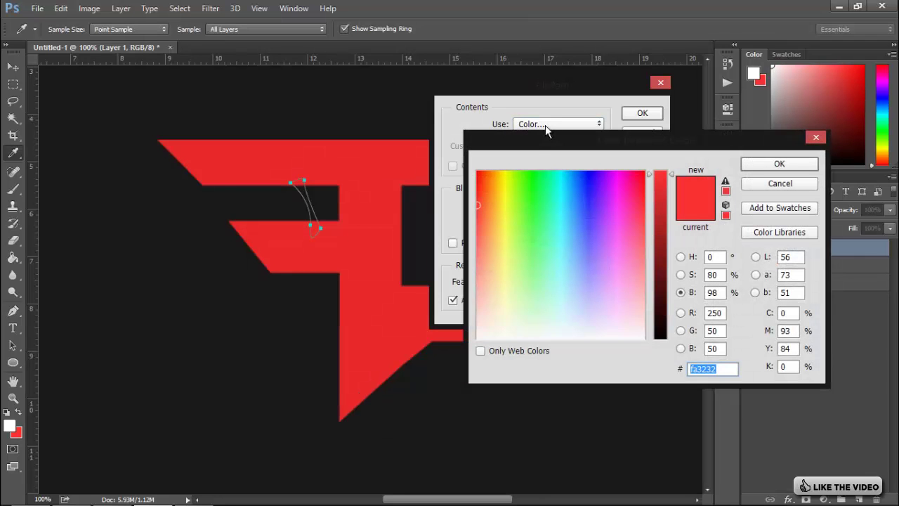
pyautogui.click(370, 271)
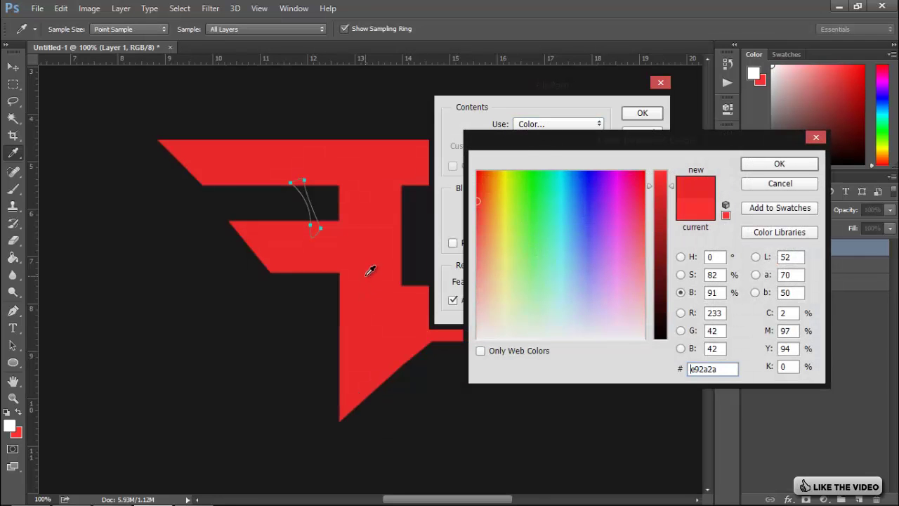
pyautogui.click(781, 165)
pyautogui.click(637, 116)
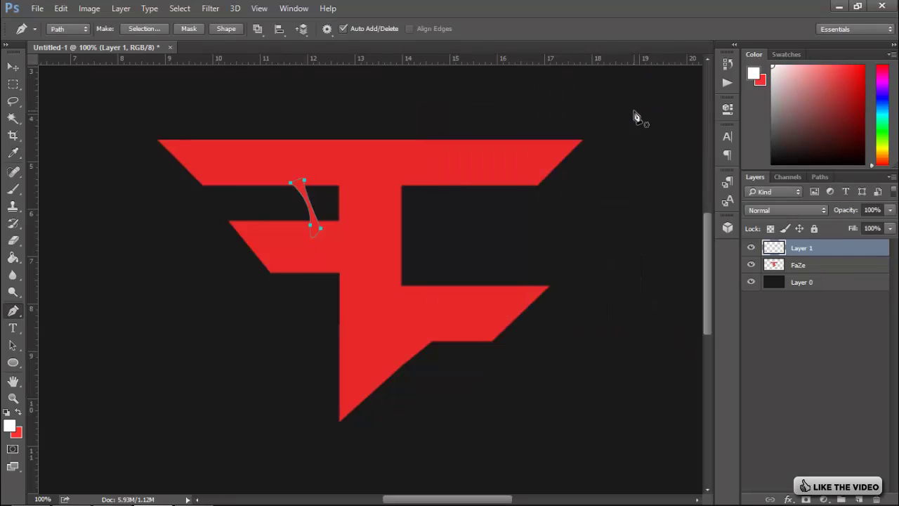
# - Delete the first drip's path outline and zoom to 200% on the left notch
pyautogui.rightClick(328, 217)
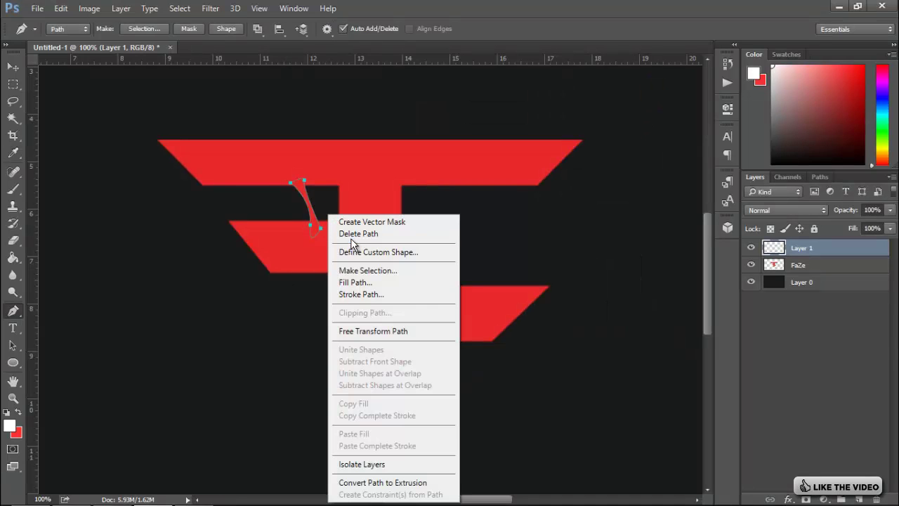
pyautogui.click(355, 234)
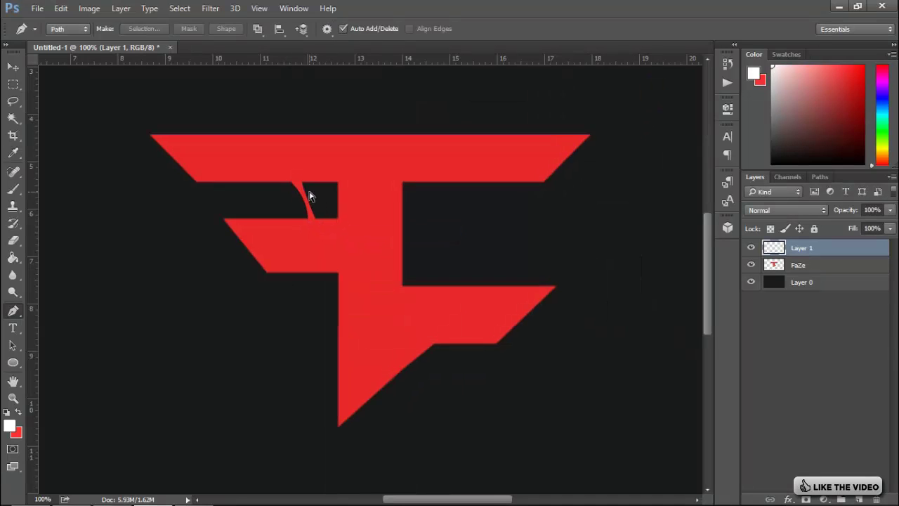
pyautogui.hotkey('ctrl', '+')
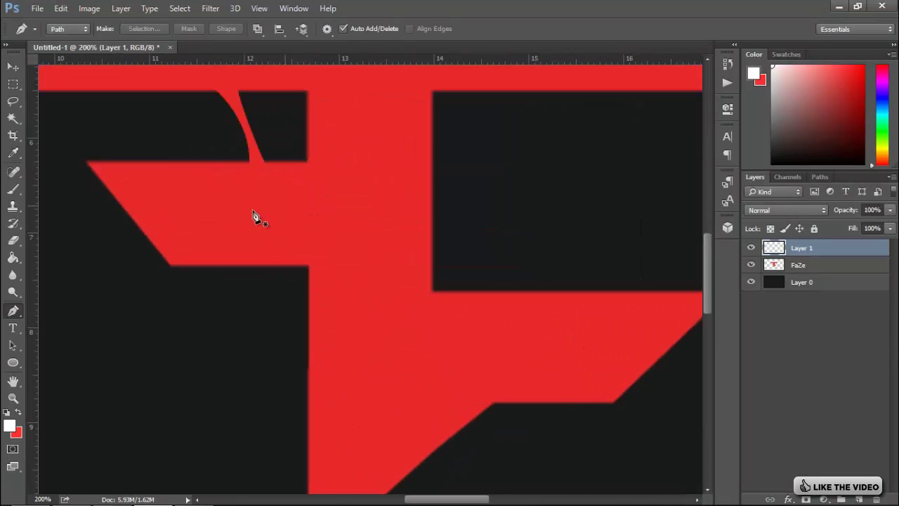
pyautogui.scroll(3, 253, 216)
pyautogui.hscroll(-2, 253, 215)
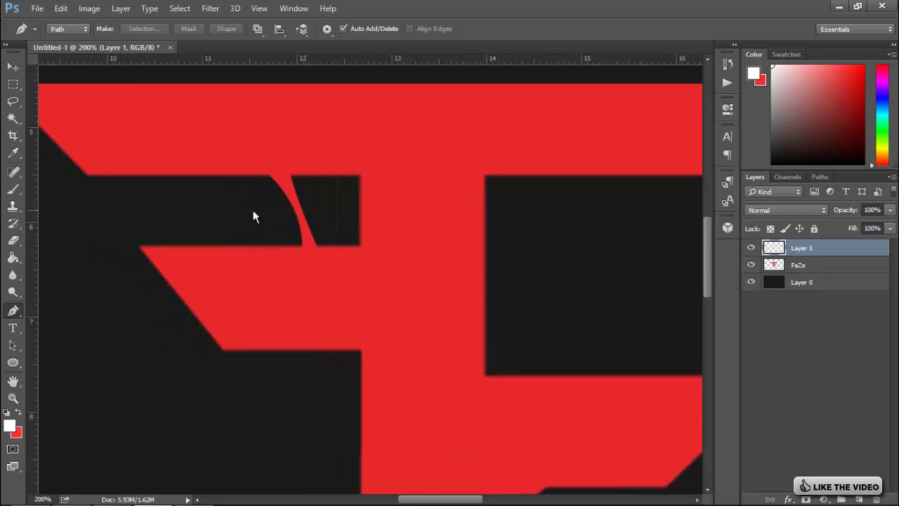
# - Pen a second curved drip path crossing the first in the left notch
pyautogui.click(329, 171)
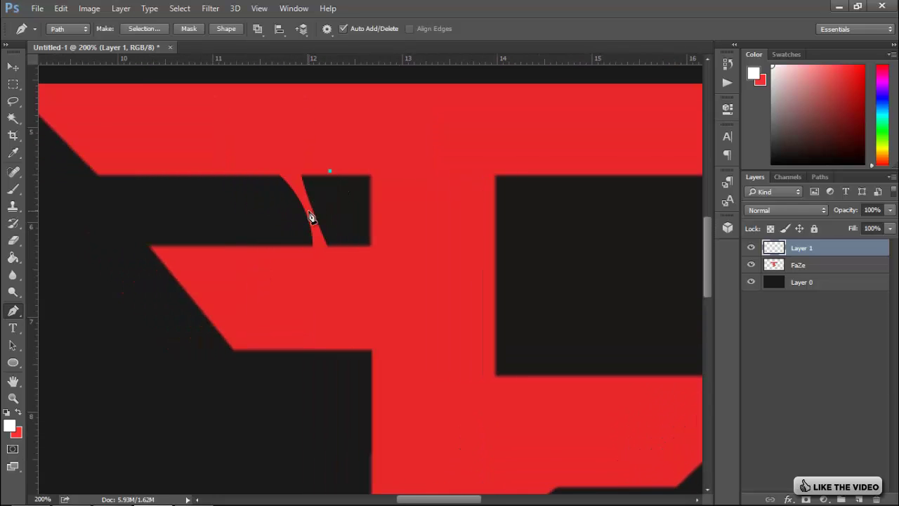
pyautogui.moveTo(303, 222); pyautogui.dragTo(293, 224)
pyautogui.keyDown('alt'); pyautogui.click(309, 212); pyautogui.keyUp('alt')
pyautogui.moveTo(344, 172); pyautogui.dragTo(359, 172)
pyautogui.click(330, 172)
pyautogui.click(294, 189)
pyautogui.moveTo(253, 268); pyautogui.dragTo(277, 271)
pyautogui.click(290, 262)
pyautogui.click(301, 196)
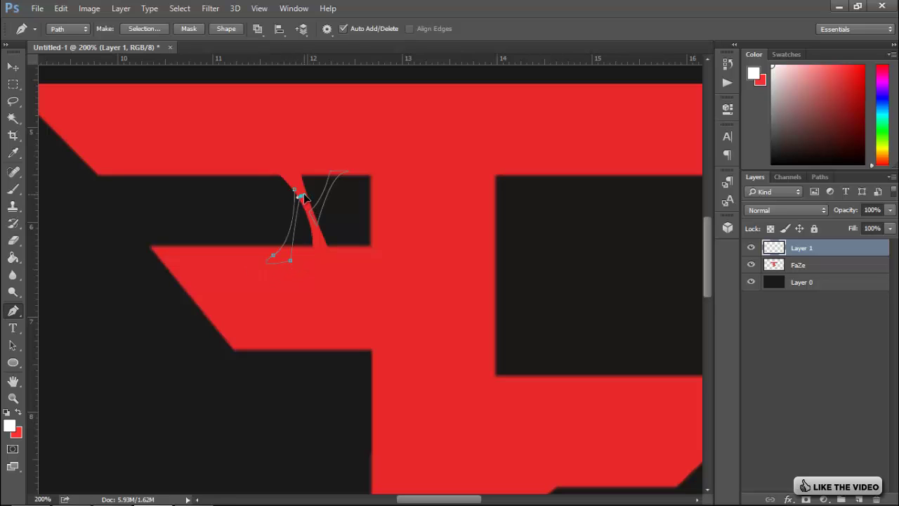
# - Fill the new drip path with red and delete its outline
pyautogui.rightClick(401, 278)
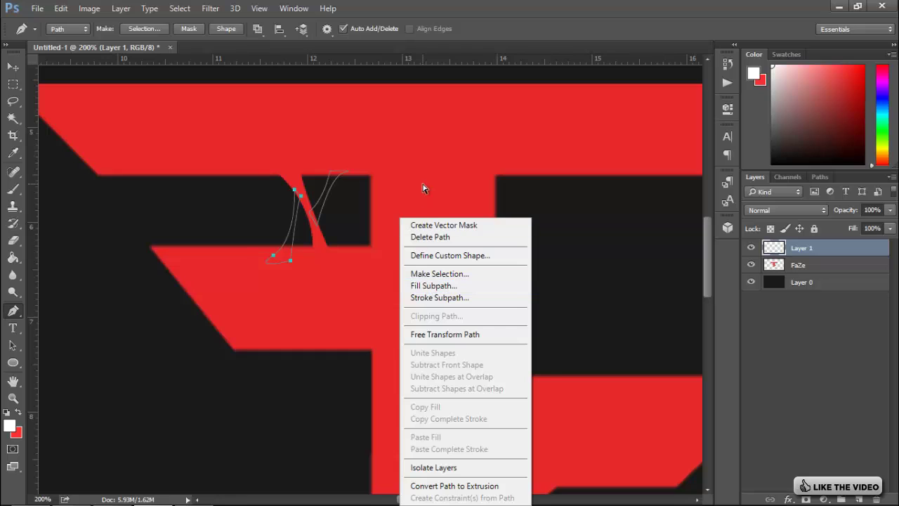
pyautogui.click(311, 264)
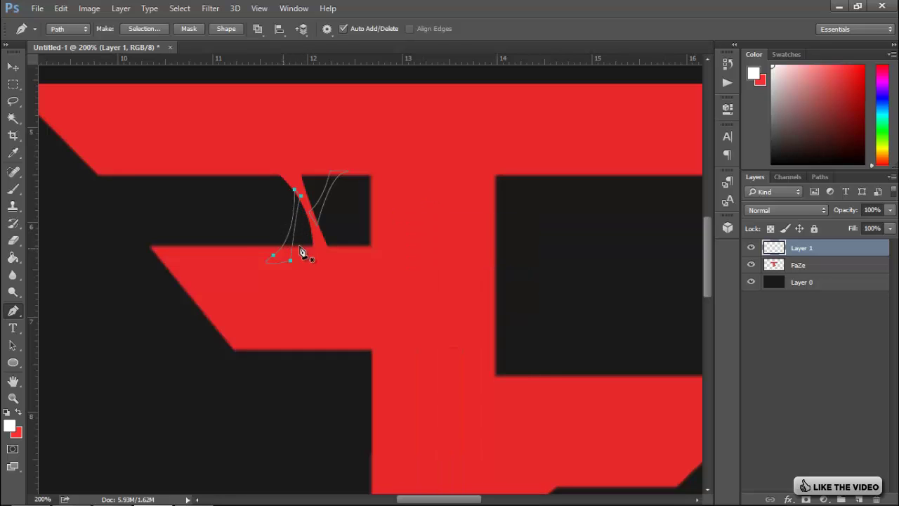
pyautogui.rightClick(343, 254)
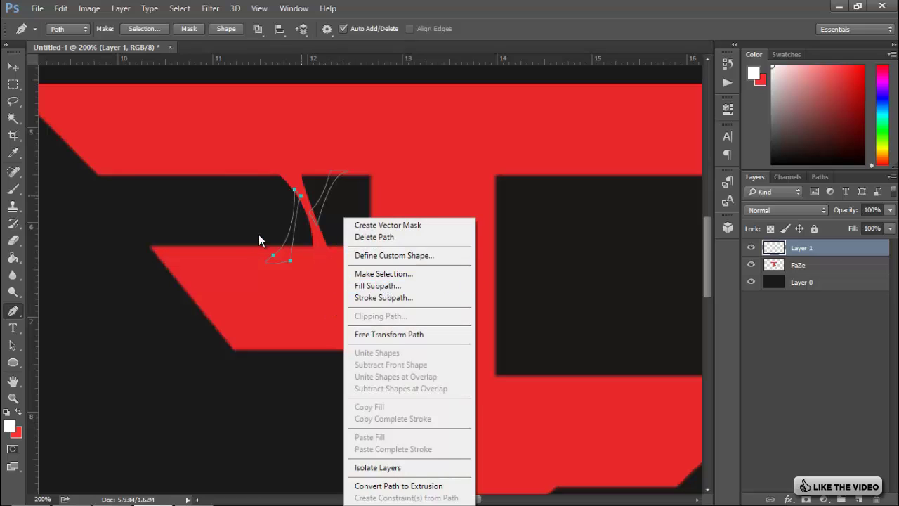
pyautogui.click(316, 302)
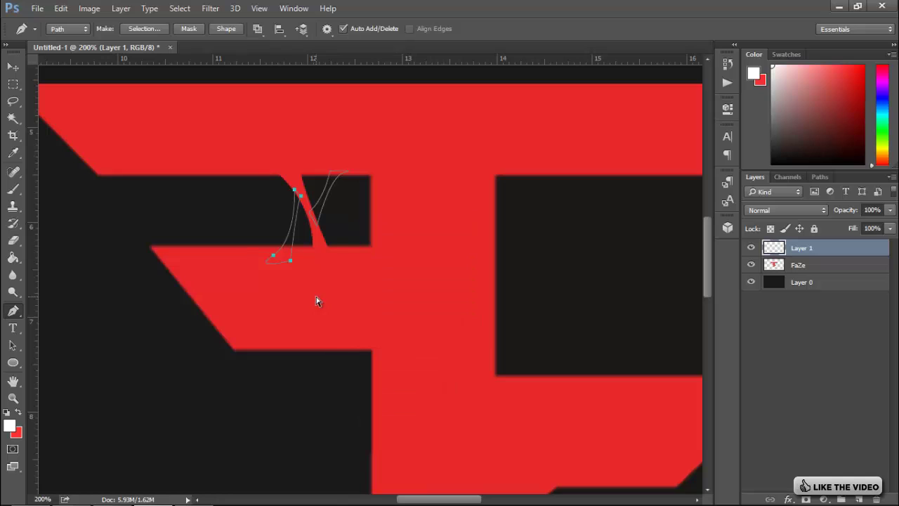
pyautogui.keyDown('ctrl'); pyautogui.click(328, 247); pyautogui.keyUp('ctrl')
pyautogui.rightClick(339, 244)
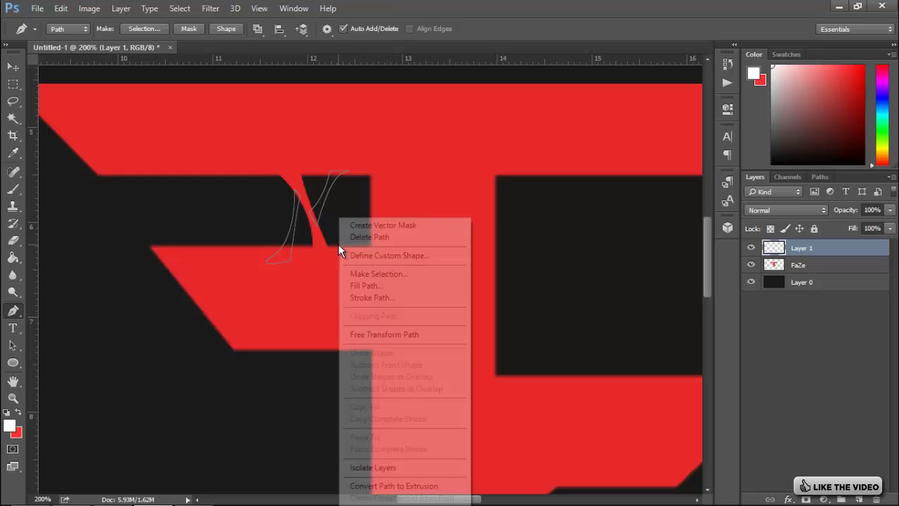
pyautogui.click(378, 285)
pyautogui.click(636, 116)
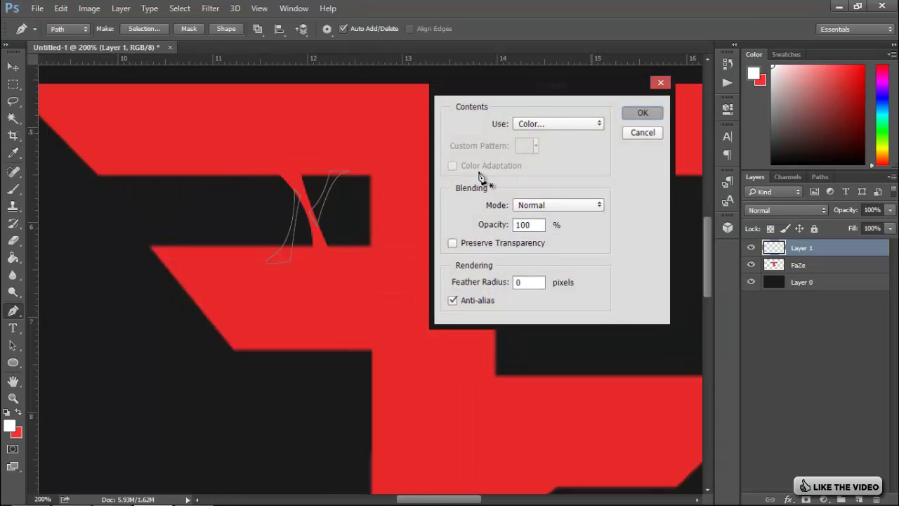
pyautogui.rightClick(403, 209)
pyautogui.click(427, 229)
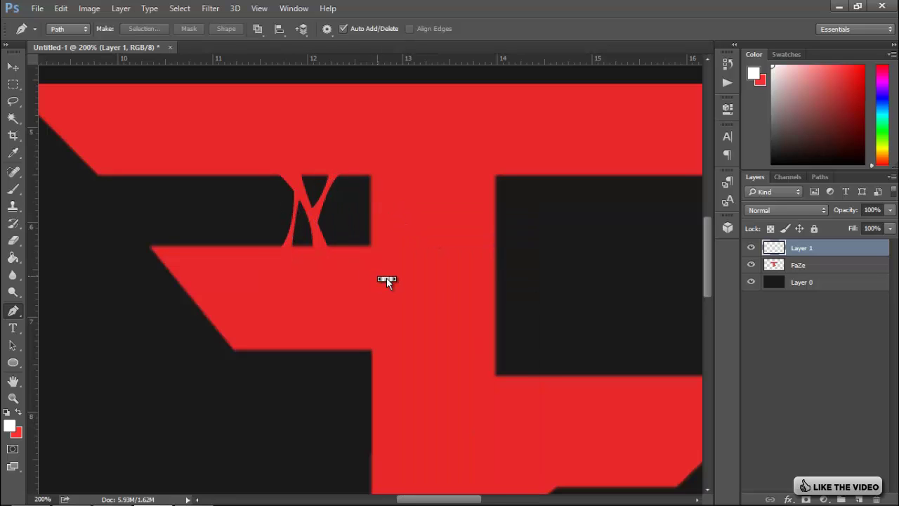
# - Draw a curved branch from the top bar's right inner edge into the stem and fill it red
pyautogui.hscroll(3, 386, 278)
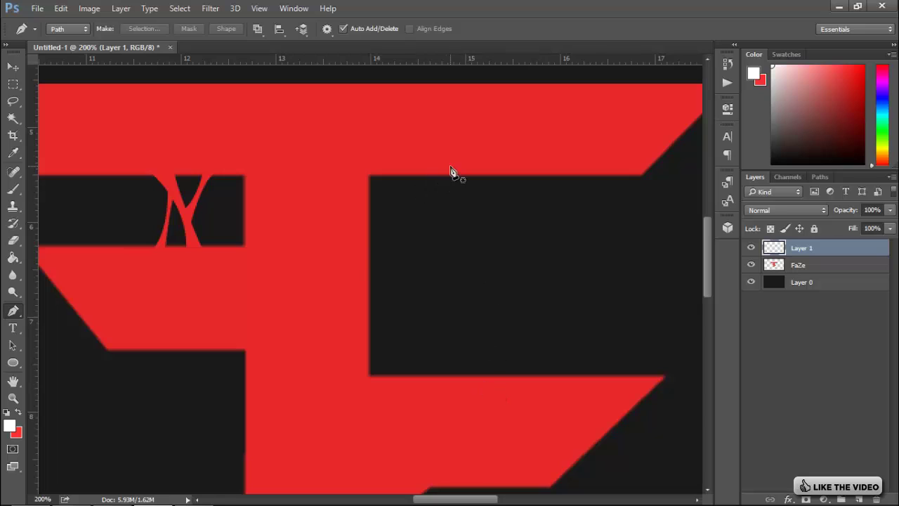
pyautogui.click(450, 166)
pyautogui.moveTo(351, 263); pyautogui.dragTo(316, 268)
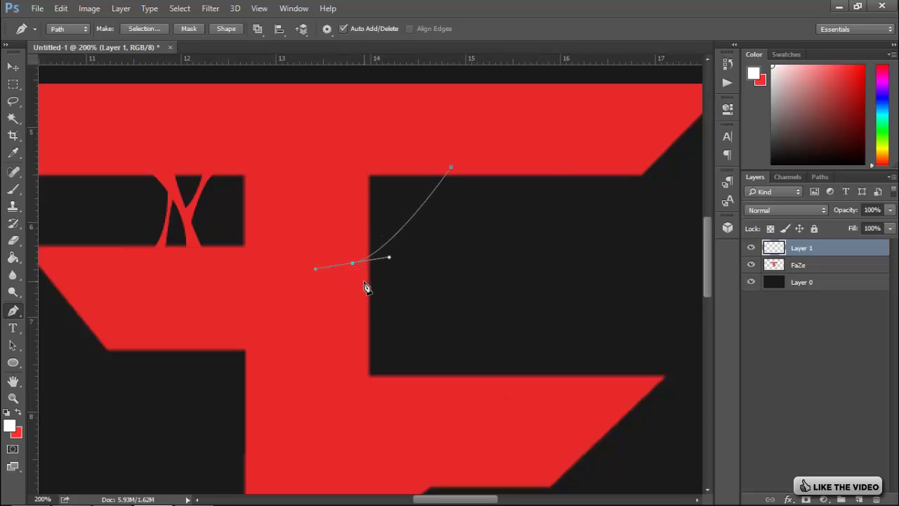
pyautogui.click(364, 282)
pyautogui.moveTo(451, 167); pyautogui.dragTo(503, 169)
pyautogui.rightClick(420, 185)
pyautogui.click(449, 249)
pyautogui.click(641, 114)
# - Pen a small curved drip path near the right notch
pyautogui.click(397, 234)
pyautogui.click(413, 220)
pyautogui.moveTo(407, 173); pyautogui.dragTo(406, 179)
pyautogui.rightClick(421, 215)
pyautogui.click(451, 285)
pyautogui.rightClick(465, 160)
pyautogui.click(492, 237)
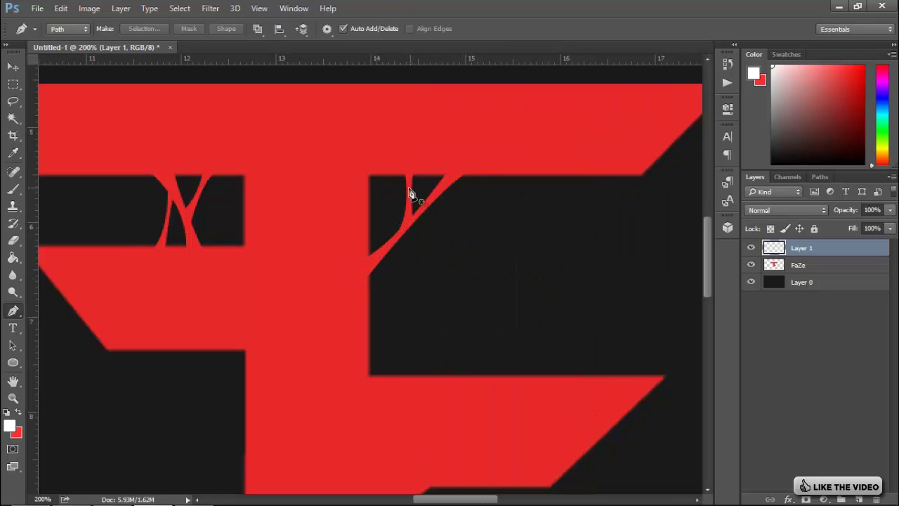
# - Draw another curved drip just below the top bar and fill it red
pyautogui.click(409, 188)
pyautogui.moveTo(441, 183); pyautogui.dragTo(438, 197)
pyautogui.rightClick(436, 216)
pyautogui.click(457, 286)
pyautogui.click(639, 113)
pyautogui.rightClick(484, 216)
pyautogui.click(492, 237)
# - Add a red curved branch under the left arm and delete its path outline
pyautogui.moveTo(202, 376); pyautogui.dragTo(255, 323)
pyautogui.click(271, 217)
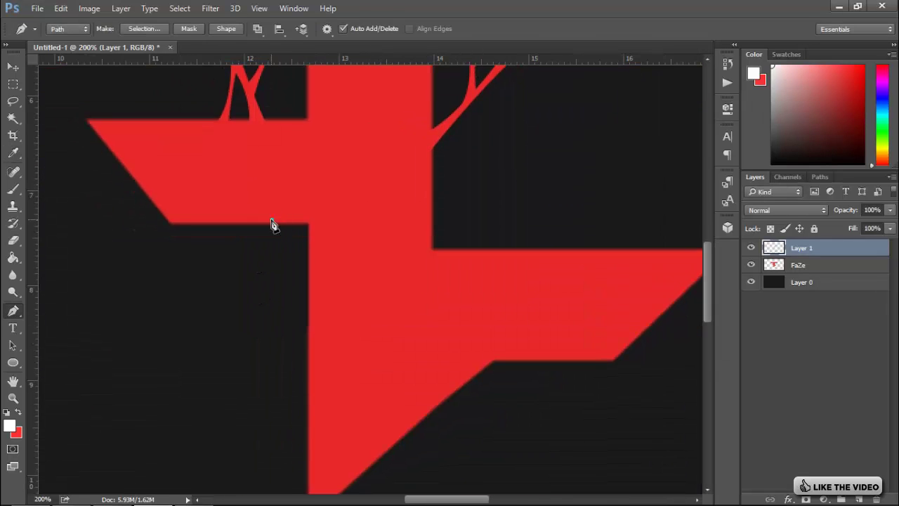
pyautogui.moveTo(309, 377)
pyautogui.mouseDown()
pyautogui.moveTo(302, 462)
pyautogui.moveTo(323, 327)
pyautogui.mouseUp()
pyautogui.moveTo(290, 214); pyautogui.dragTo(296, 184)
pyautogui.rightClick(319, 217)
pyautogui.click(341, 286)
pyautogui.click(638, 114)
pyautogui.rightClick(305, 197)
pyautogui.click(340, 238)
# - Add another bent red branch on the left side and remove its outline
pyautogui.click(226, 226)
pyautogui.moveTo(295, 279); pyautogui.dragTo(292, 256)
pyautogui.click(233, 212)
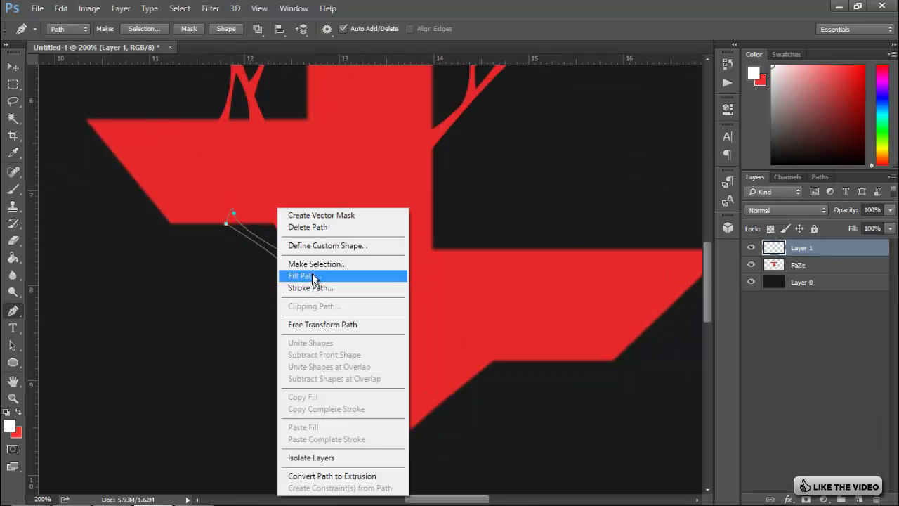
pyautogui.click(313, 280)
pyautogui.click(634, 117)
pyautogui.rightClick(401, 217)
pyautogui.click(437, 233)
# - Add a red curved branch along the lower arm's edge, then zoom out to view the logo
pyautogui.hotkey('ctrl', '0')
pyautogui.scroll(3, 449, 313)
pyautogui.click(515, 325)
pyautogui.moveTo(365, 383); pyautogui.dragTo(372, 391)
pyautogui.moveTo(515, 324); pyautogui.dragTo(478, 321)
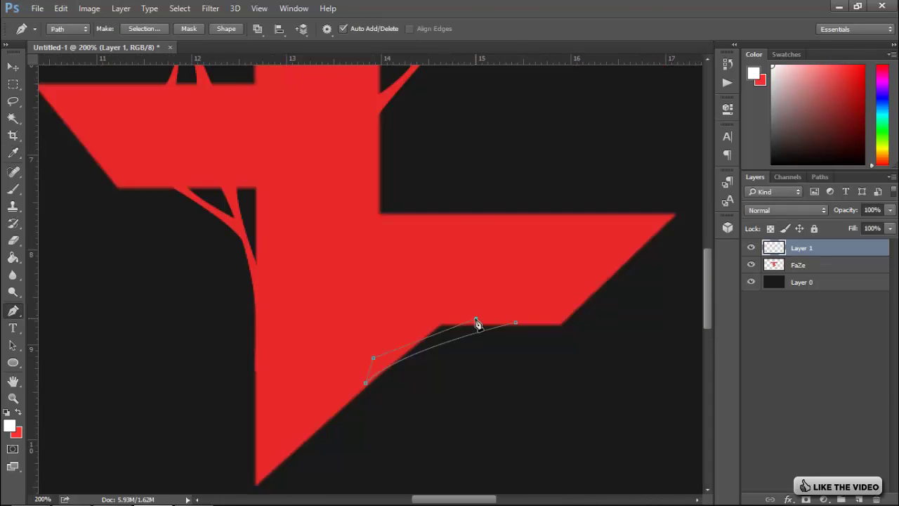
pyautogui.rightClick(515, 324)
pyautogui.click(517, 96)
pyautogui.press('Return')
pyautogui.rightClick(406, 307)
pyautogui.click(431, 38)
pyautogui.hotkey('ctrl', '-')
pyautogui.hotkey('ctrl', '-')
pyautogui.scroll(2, 358, 326)
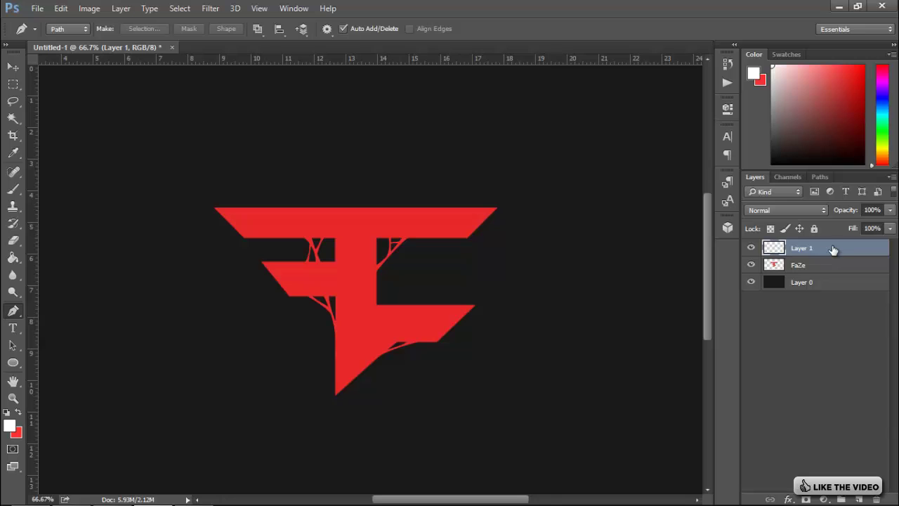
# - Merge the branch layer (Layer 1) down into the FaZe layer
pyautogui.click(750, 248)
pyautogui.click(750, 248)
pyautogui.rightClick(839, 255)
pyautogui.click(632, 407)
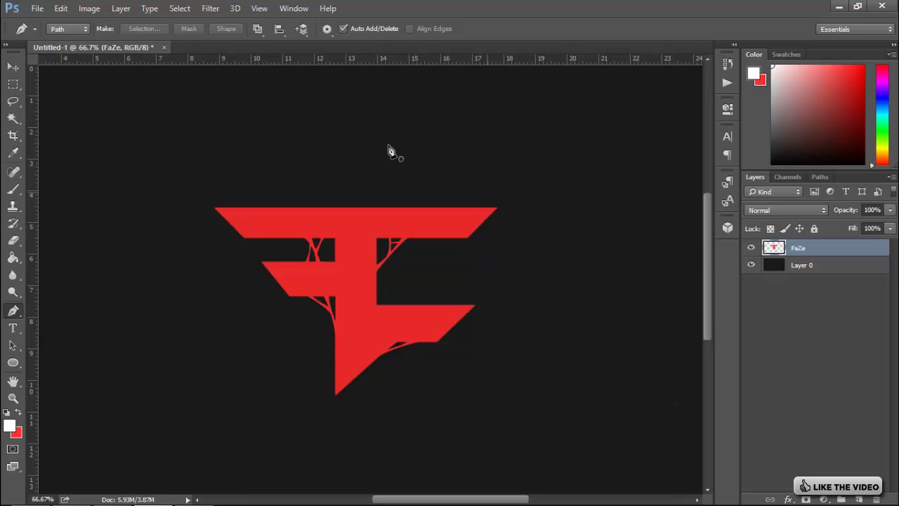
# - Use Liquify Forward Warp to pull small drips down from the top bar and both arms
pyautogui.click(211, 9)
pyautogui.click(231, 109)
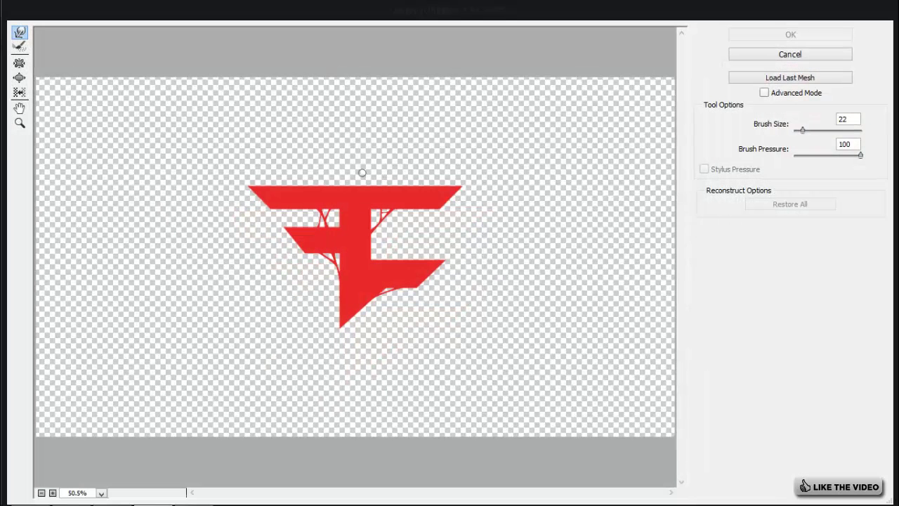
pyautogui.keyDown('ctrl'); pyautogui.click(362, 173); pyautogui.keyUp('ctrl')
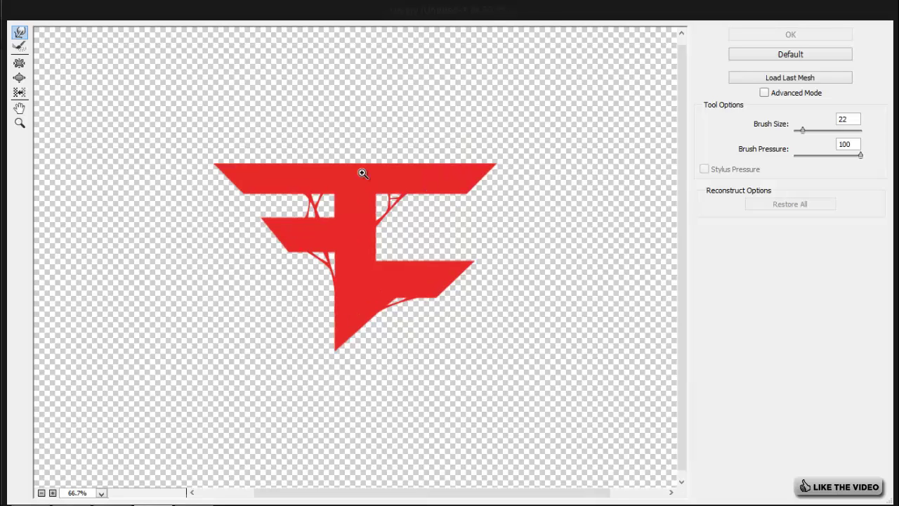
pyautogui.keyDown('ctrl'); pyautogui.click(362, 174); pyautogui.keyUp('ctrl')
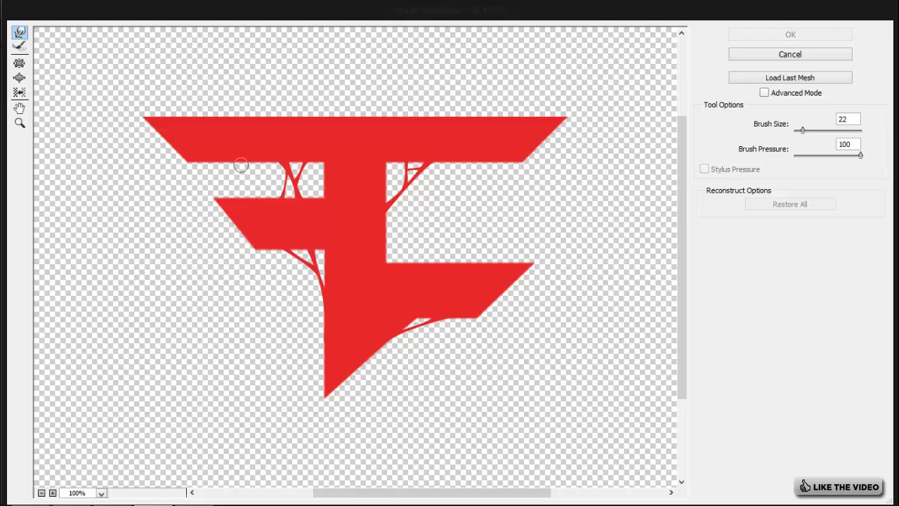
pyautogui.moveTo(215, 156); pyautogui.dragTo(218, 168)
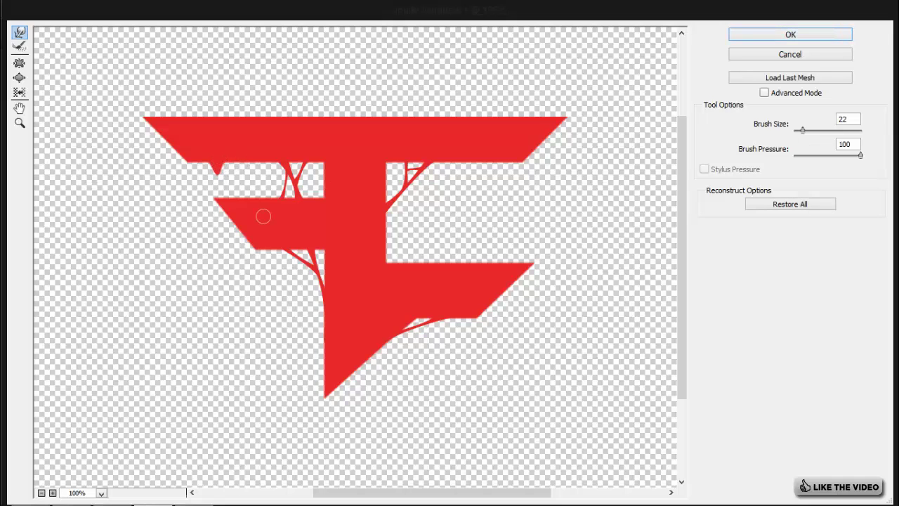
pyautogui.moveTo(261, 255)
pyautogui.mouseDown()
pyautogui.moveTo(260, 264)
pyautogui.moveTo(263, 250)
pyautogui.mouseUp()
pyautogui.moveTo(463, 163)
pyautogui.mouseDown()
pyautogui.moveTo(465, 184)
pyautogui.moveTo(471, 173)
pyautogui.mouseUp()
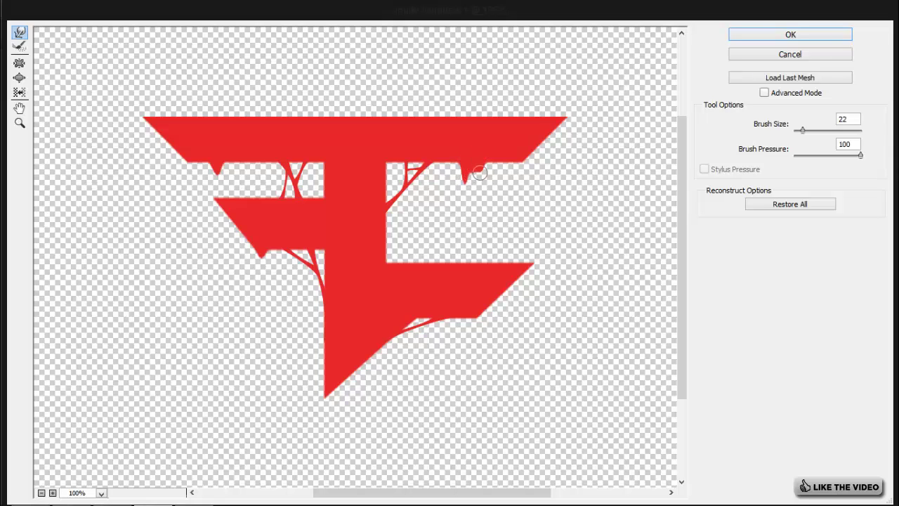
pyautogui.moveTo(480, 168); pyautogui.dragTo(479, 177)
pyautogui.moveTo(365, 359); pyautogui.dragTo(362, 372)
pyautogui.moveTo(474, 318); pyautogui.dragTo(474, 325)
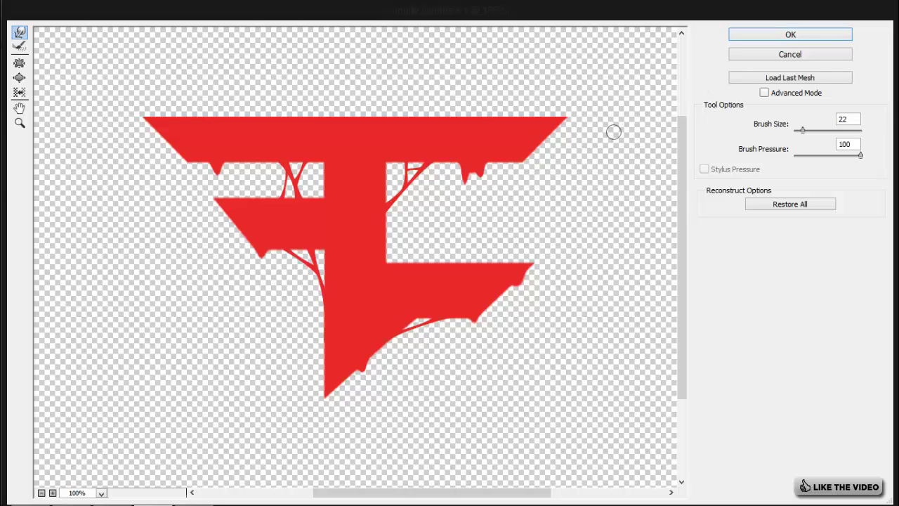
pyautogui.click(792, 33)
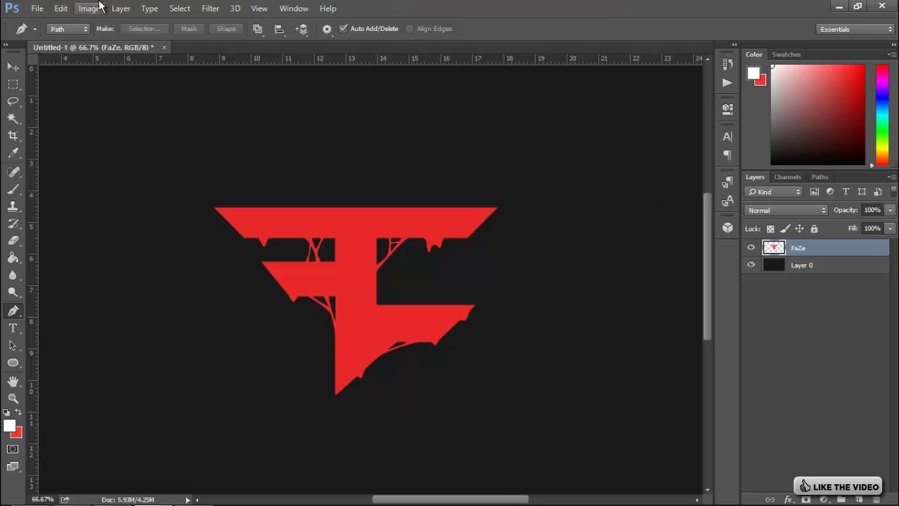
pyautogui.click(212, 7)
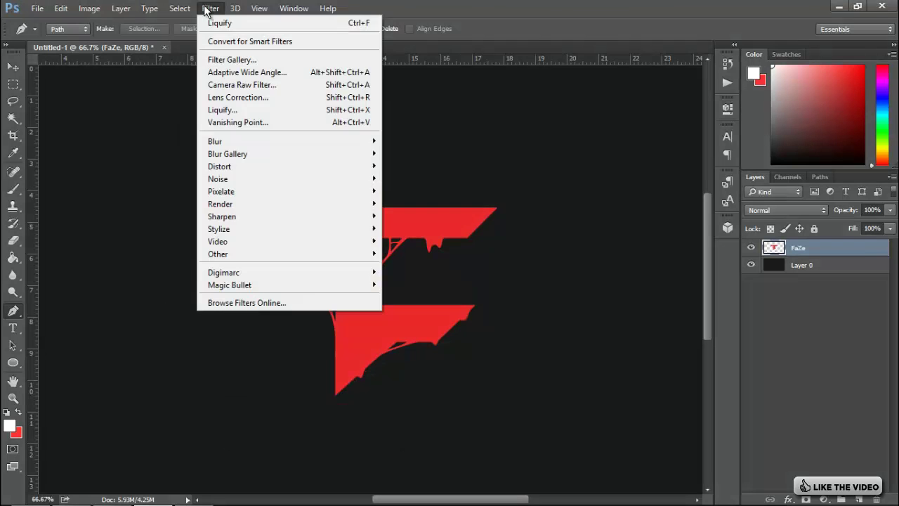
# - Apply a Sine Wave filter: 1 generator, wavelength 1–980, amplitude 5–67
pyautogui.moveTo(305, 170)
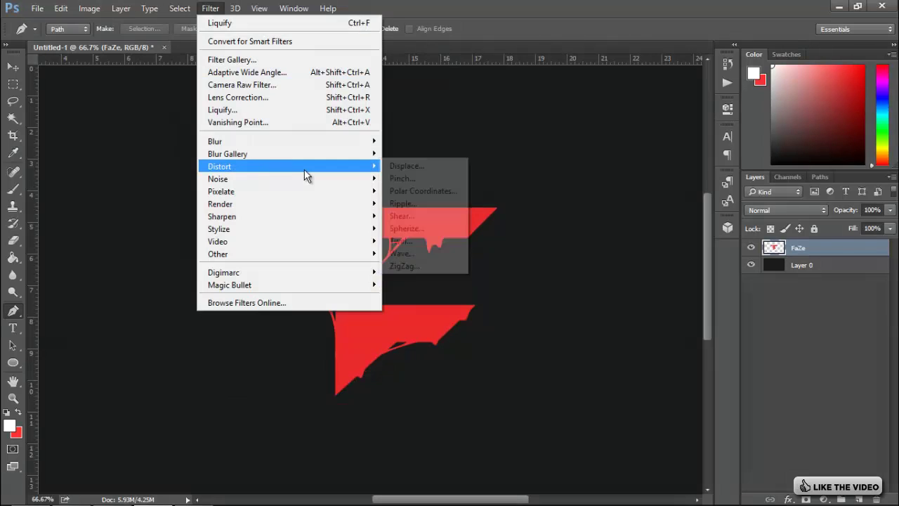
pyautogui.click(423, 250)
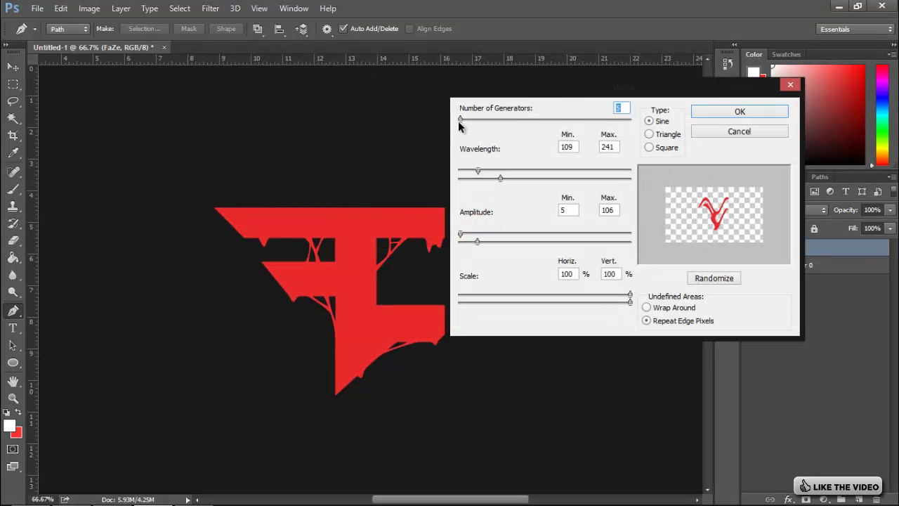
pyautogui.moveTo(460, 124); pyautogui.dragTo(455, 121)
pyautogui.moveTo(472, 173); pyautogui.dragTo(425, 185)
pyautogui.moveTo(500, 178); pyautogui.dragTo(626, 175)
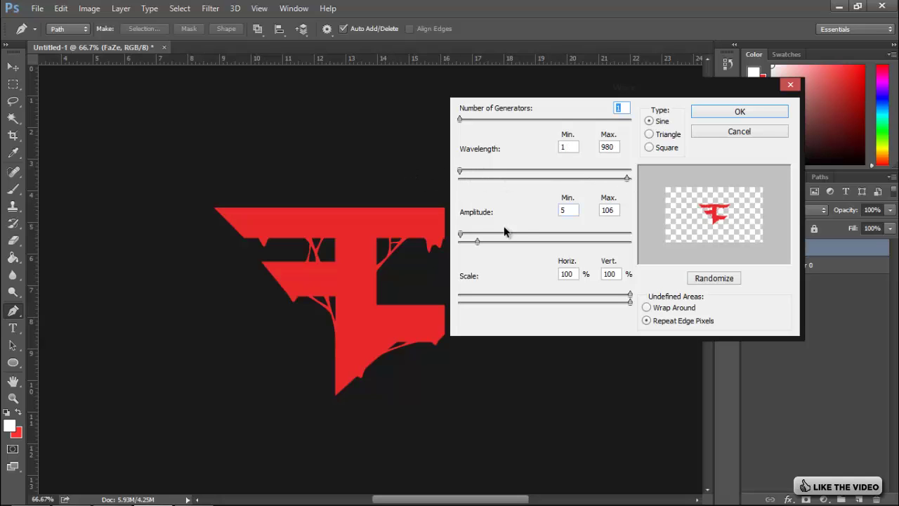
pyautogui.moveTo(476, 241); pyautogui.dragTo(470, 241)
pyautogui.click(725, 113)
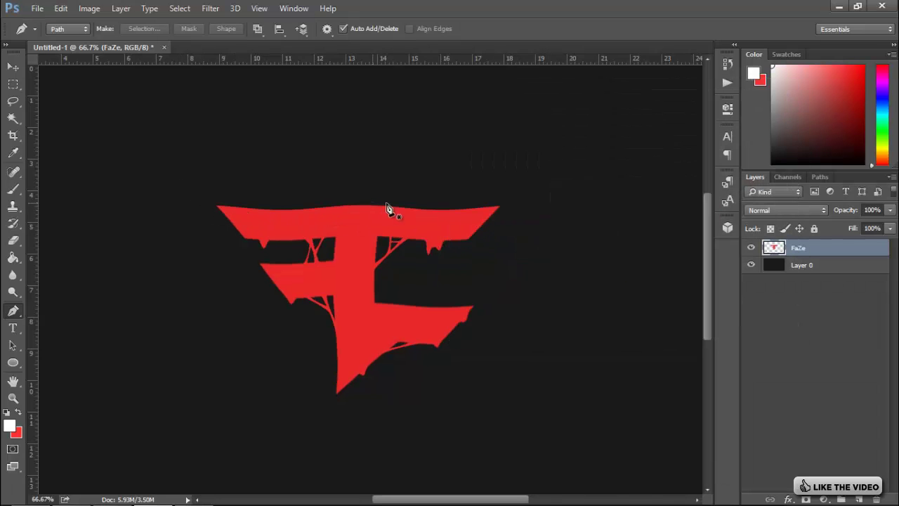
pyautogui.scroll(-2, 412, 235)
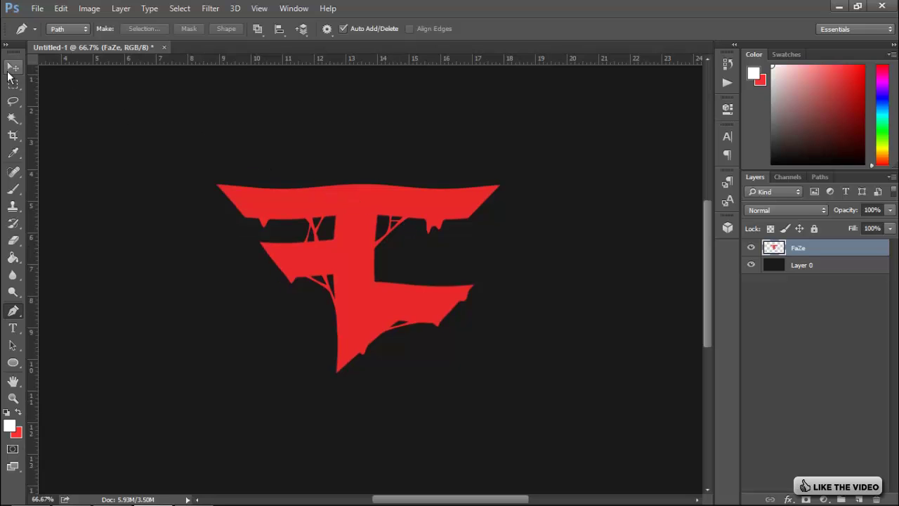
# - Duplicate the FaZe layer to create FaZe copy
pyautogui.click(10, 71)
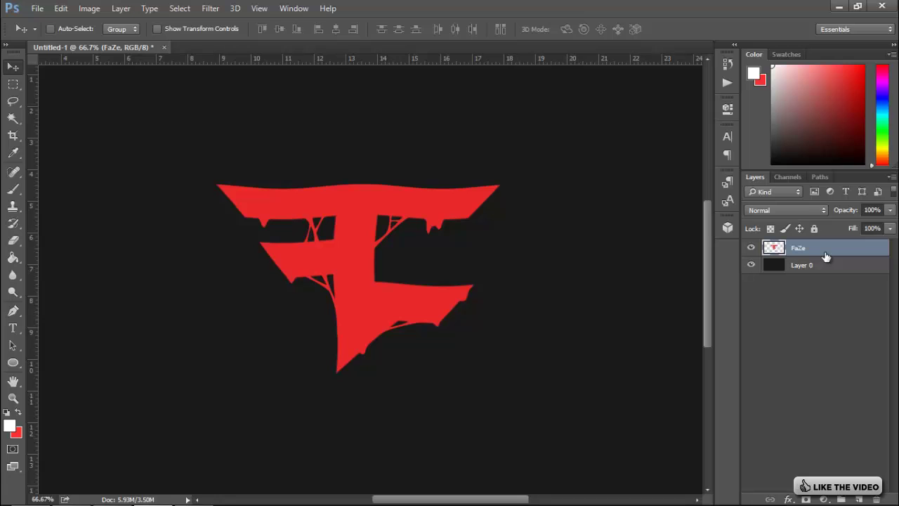
pyautogui.hotkey('ctrl', 'j')
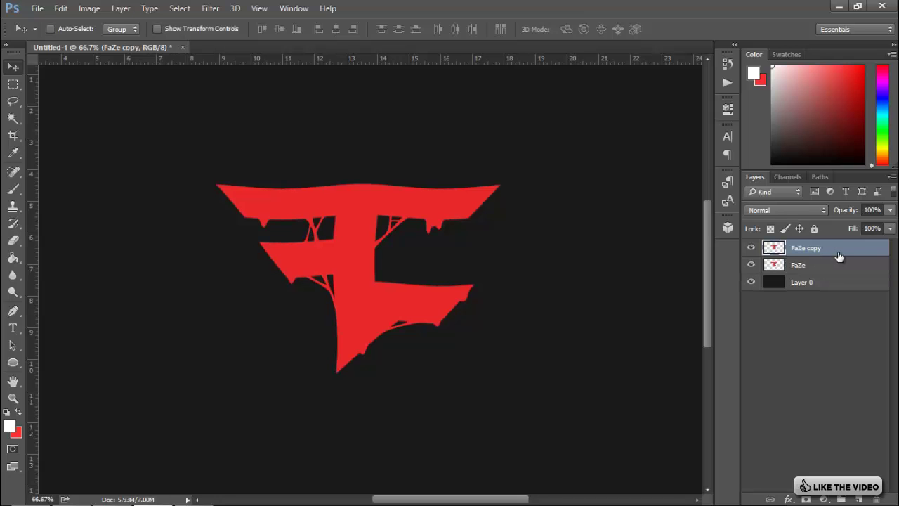
pyautogui.press('h')
# - Give FaZe copy a white Overlay inner glow with 16 px size and 47% opacity
pyautogui.doubleClick(839, 257)
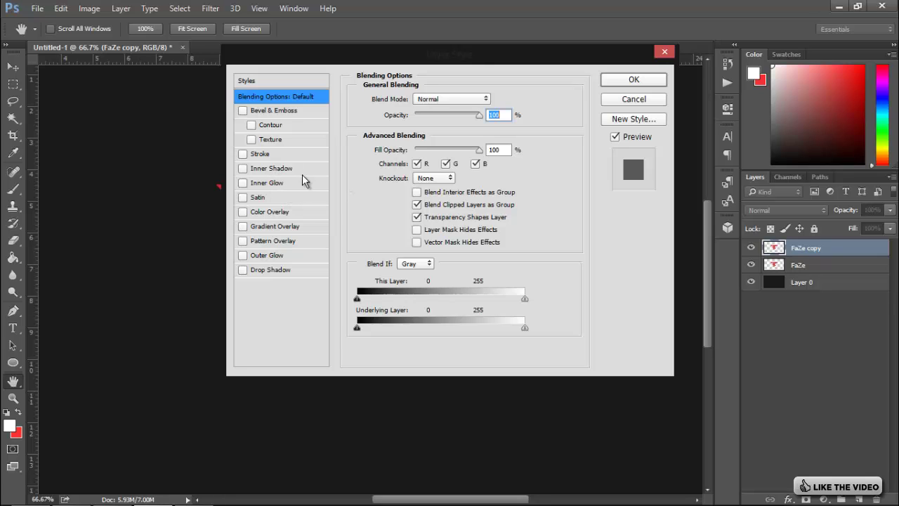
pyautogui.moveTo(430, 55); pyautogui.dragTo(567, 87)
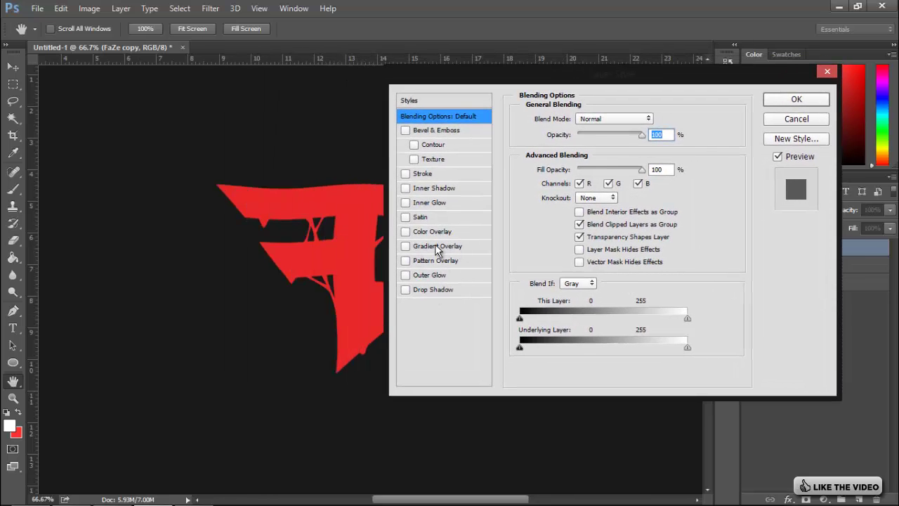
pyautogui.click(438, 203)
pyautogui.click(601, 118)
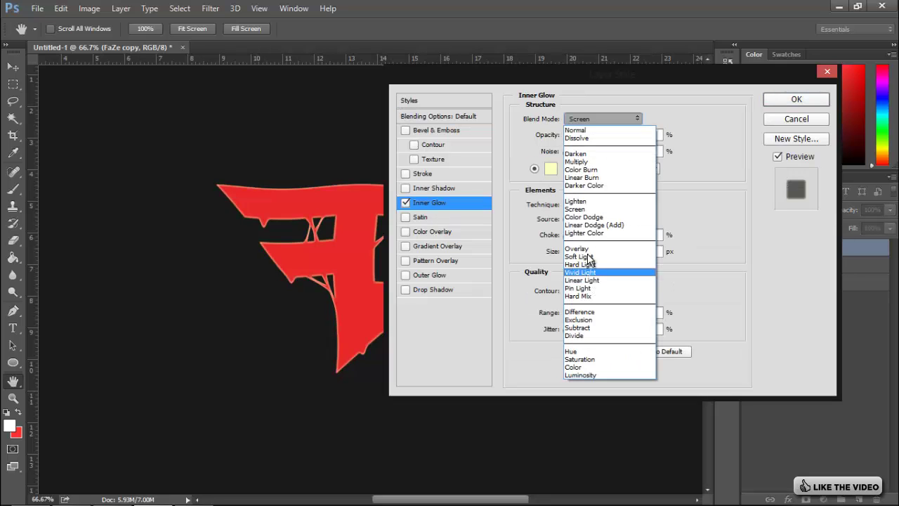
pyautogui.click(583, 248)
pyautogui.click(550, 168)
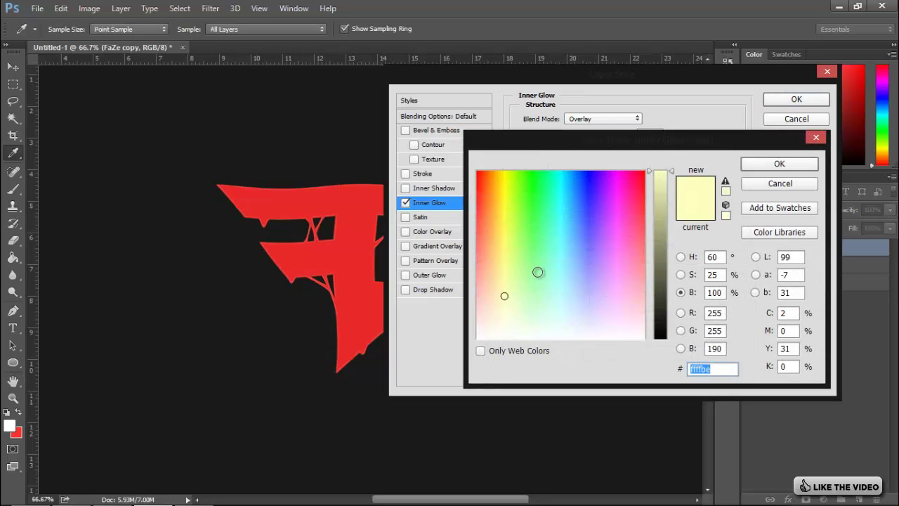
pyautogui.write('ffffff')
pyautogui.click(779, 164)
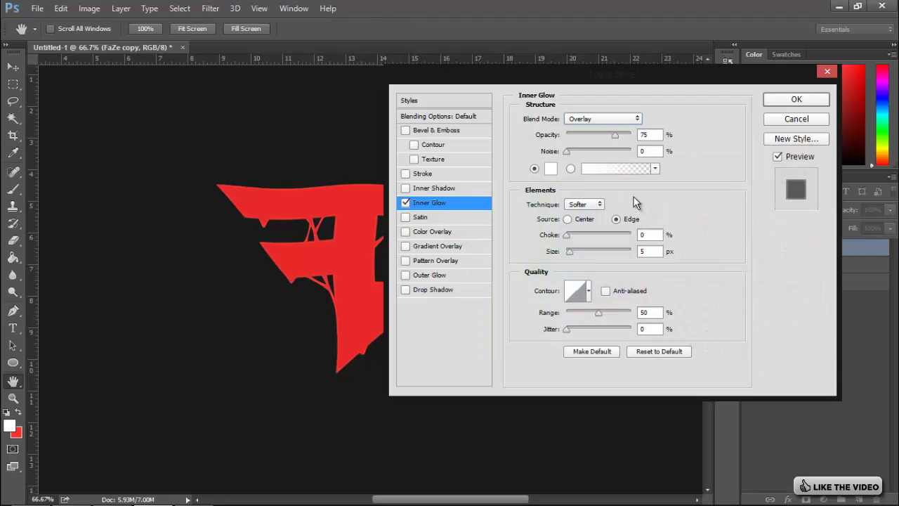
pyautogui.click(576, 251)
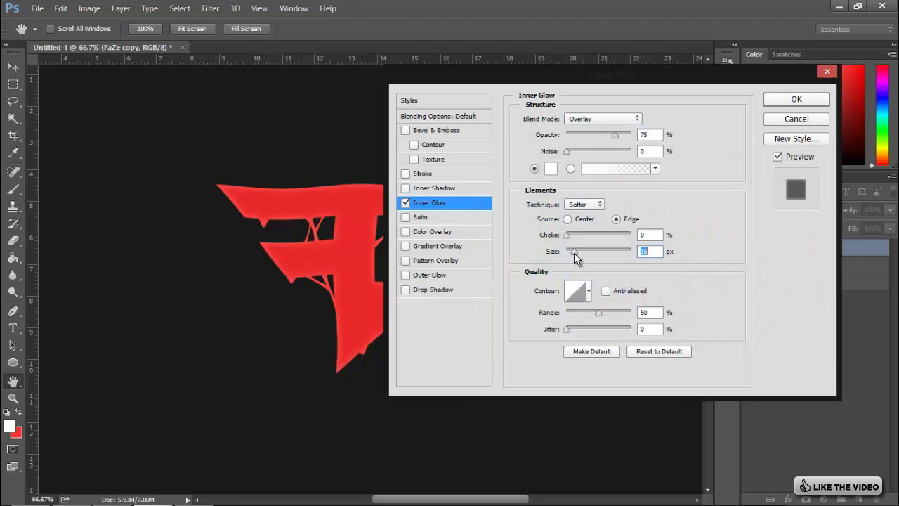
pyautogui.click(599, 135)
pyautogui.moveTo(599, 135); pyautogui.dragTo(594, 138)
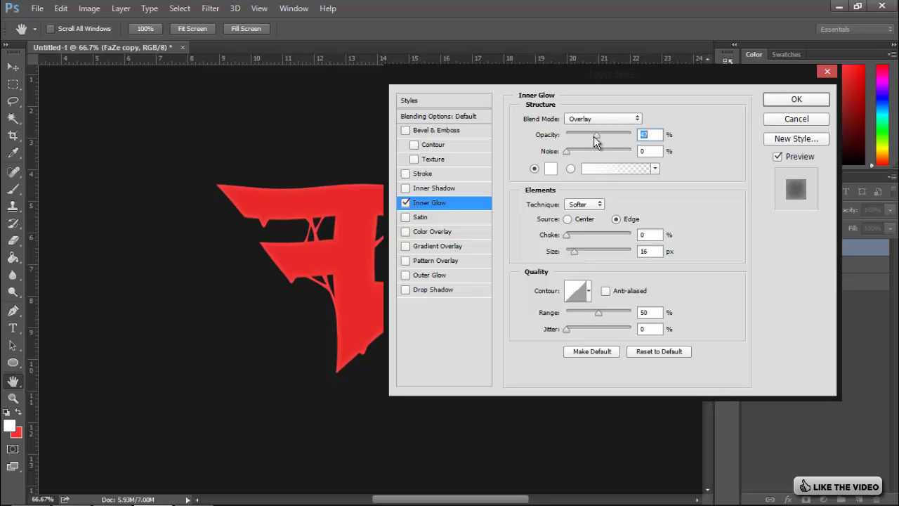
pyautogui.click(793, 102)
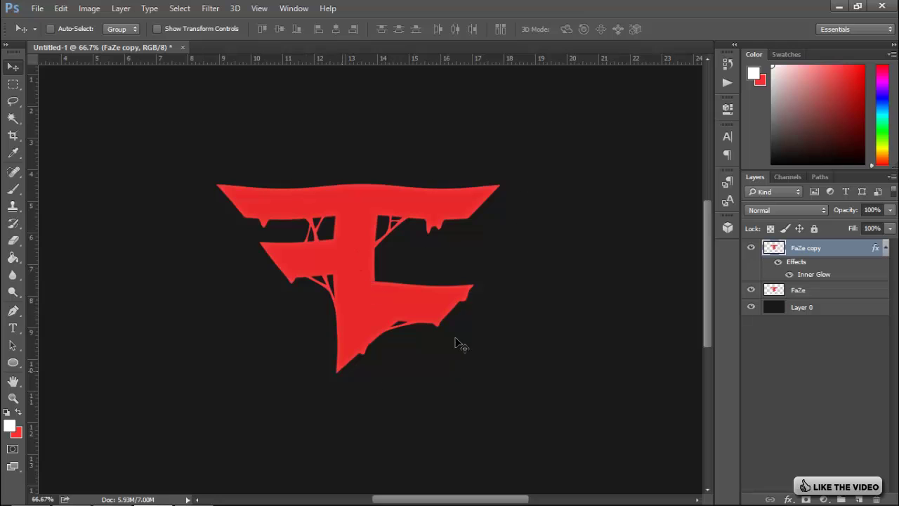
pyautogui.click(886, 248)
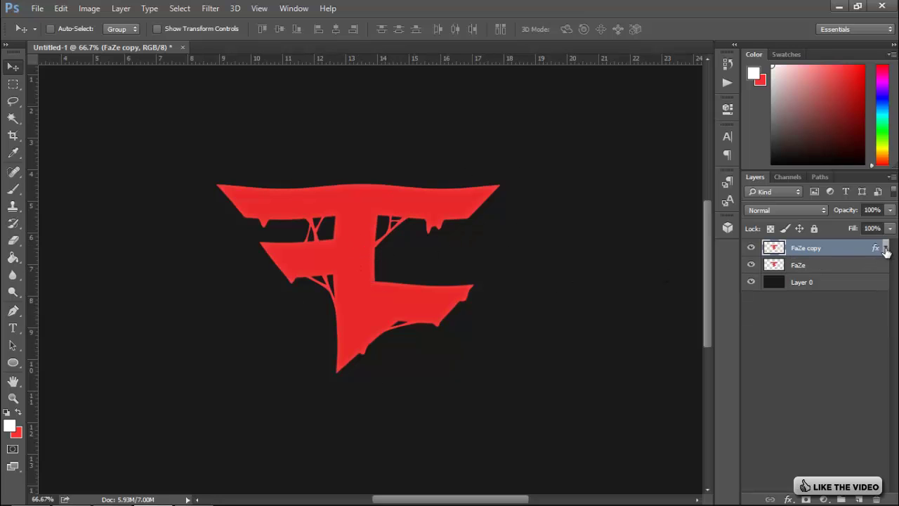
# - Duplicate FaZe as FaZe copy 2 at the top and whiten it with Lightness +100
pyautogui.click(833, 270)
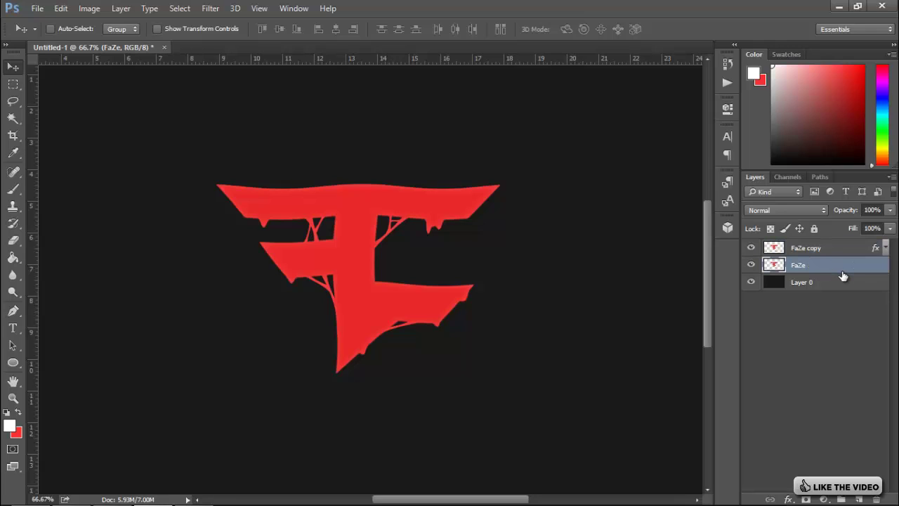
pyautogui.hotkey('ctrl', 'j')
pyautogui.moveTo(815, 267); pyautogui.dragTo(812, 246)
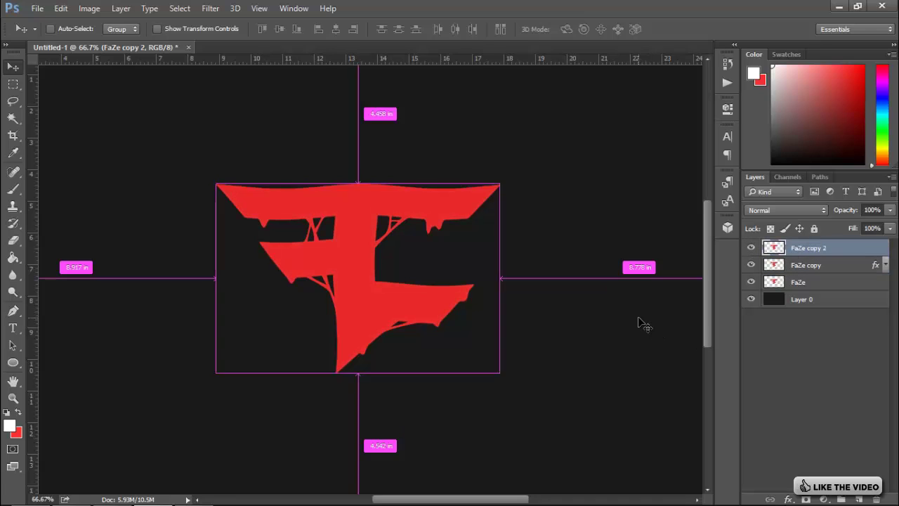
pyautogui.hotkey('ctrl', 'u')
pyautogui.moveTo(619, 276); pyautogui.dragTo(757, 254)
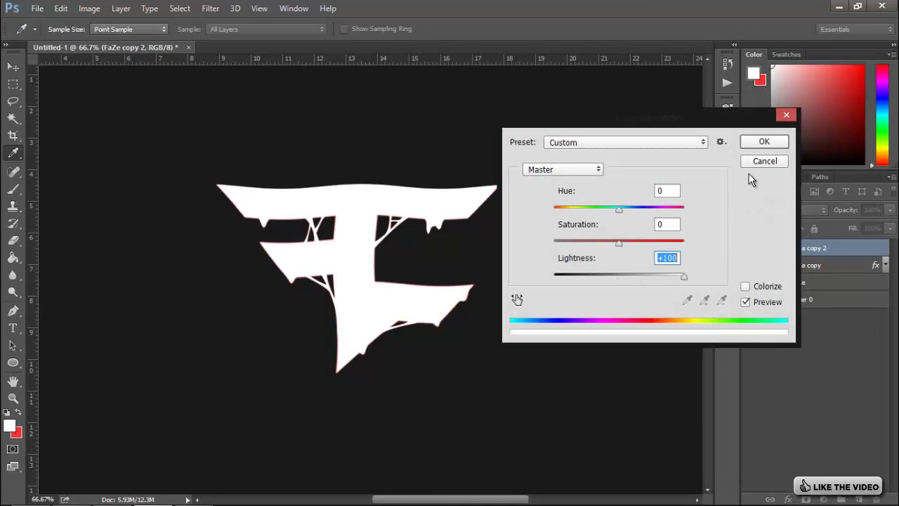
pyautogui.click(762, 142)
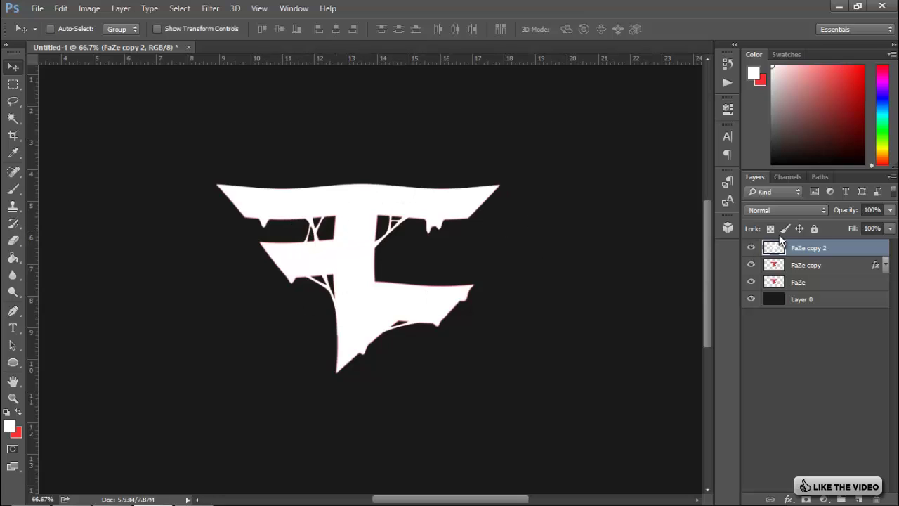
# - Load FaZe copy 2's logo shape as a selection, contract it, and add an empty layer
pyautogui.press('ctrl')
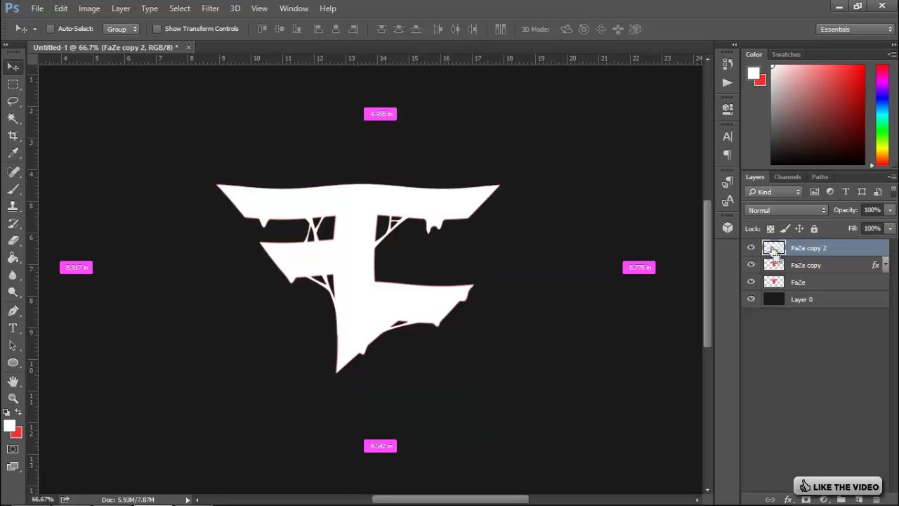
pyautogui.keyDown('ctrl'); pyautogui.click(775, 248); pyautogui.keyUp('ctrl')
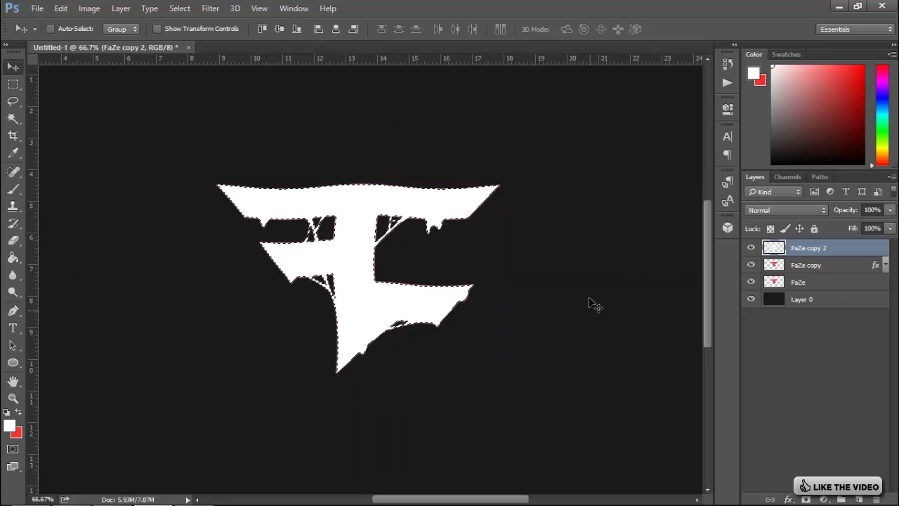
pyautogui.click(177, 10)
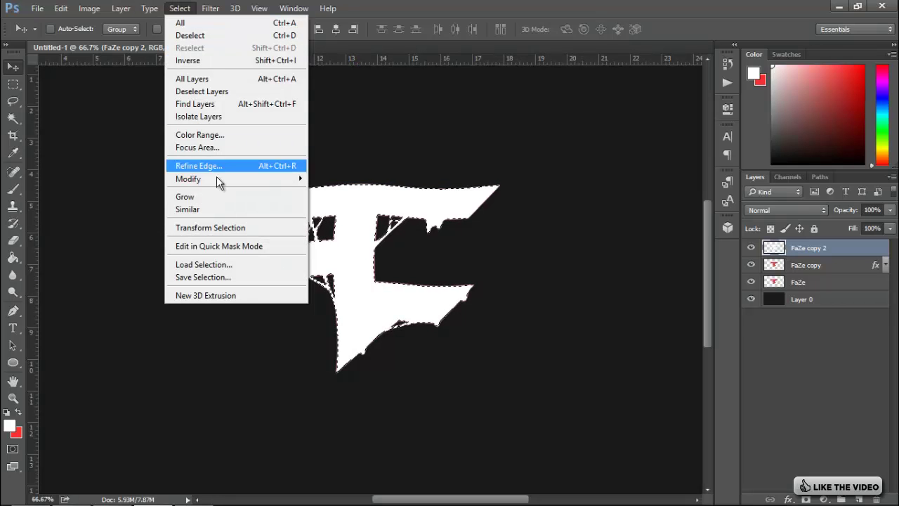
pyautogui.moveTo(302, 180)
pyautogui.click(333, 216)
pyautogui.click(510, 168)
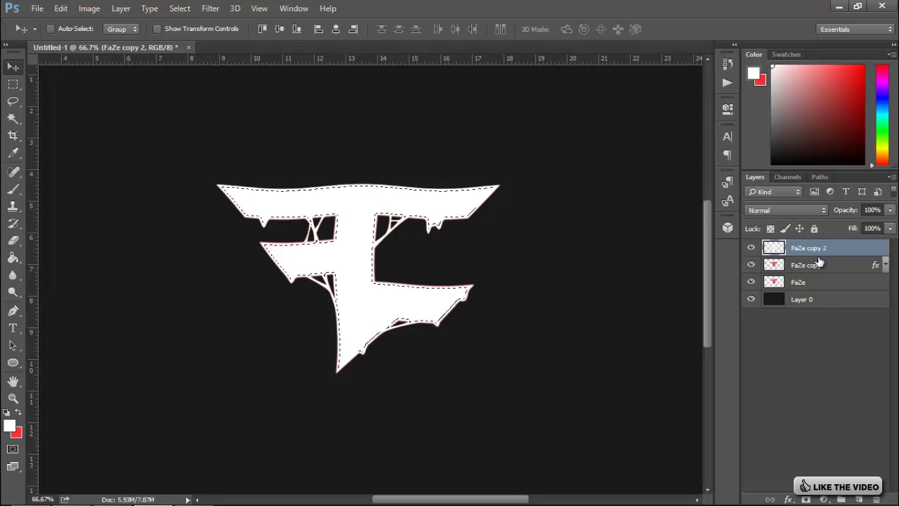
pyautogui.hotkey('ctrl', 'shift', 'alt', 'n')
pyautogui.hotkey('ctrl', 'd')
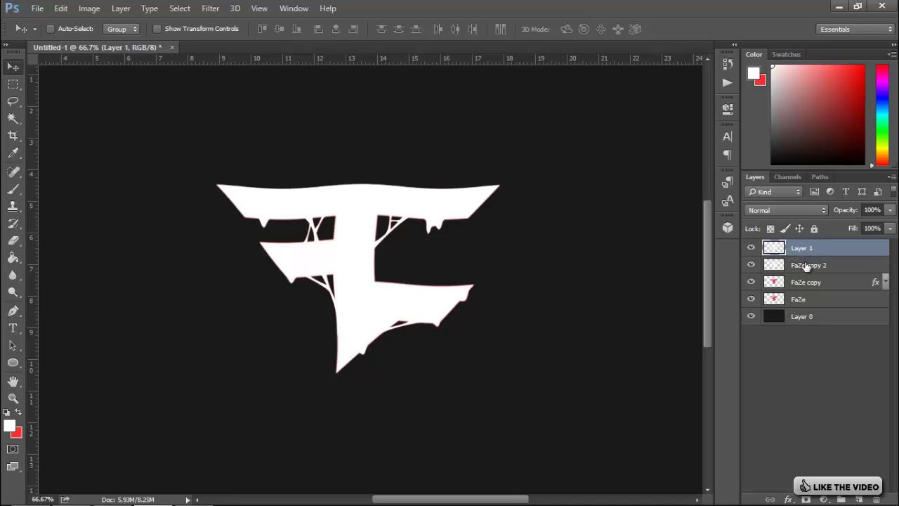
# - Merge FaZe copy 2 down into FaZe copy and select Layer 1
pyautogui.click(806, 266)
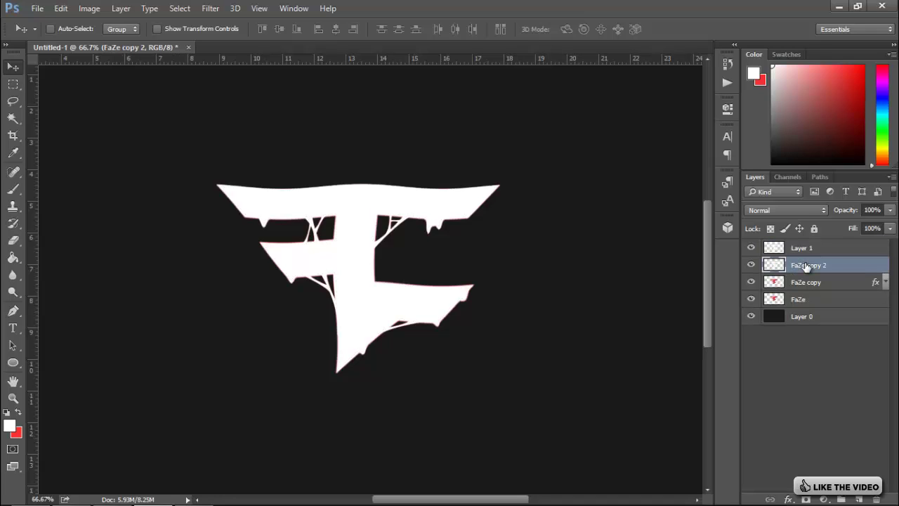
pyautogui.hotkey('ctrl', 'e')
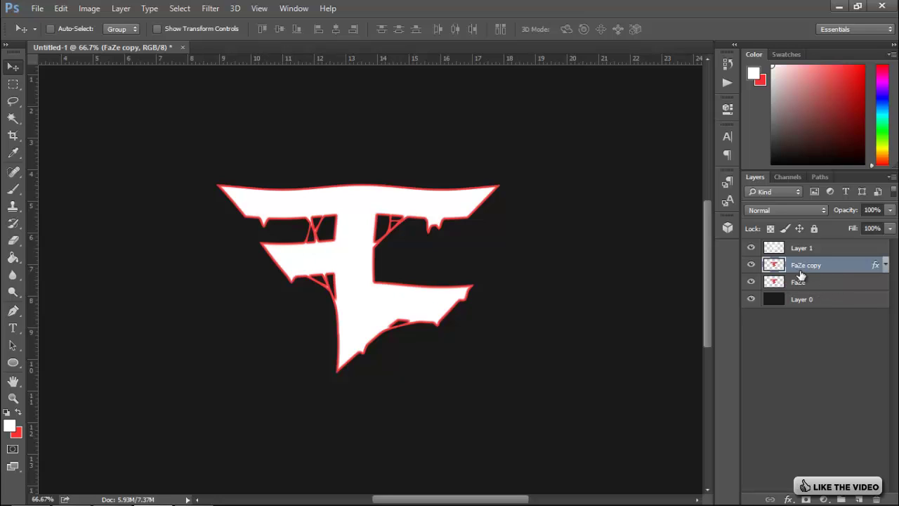
pyautogui.click(801, 251)
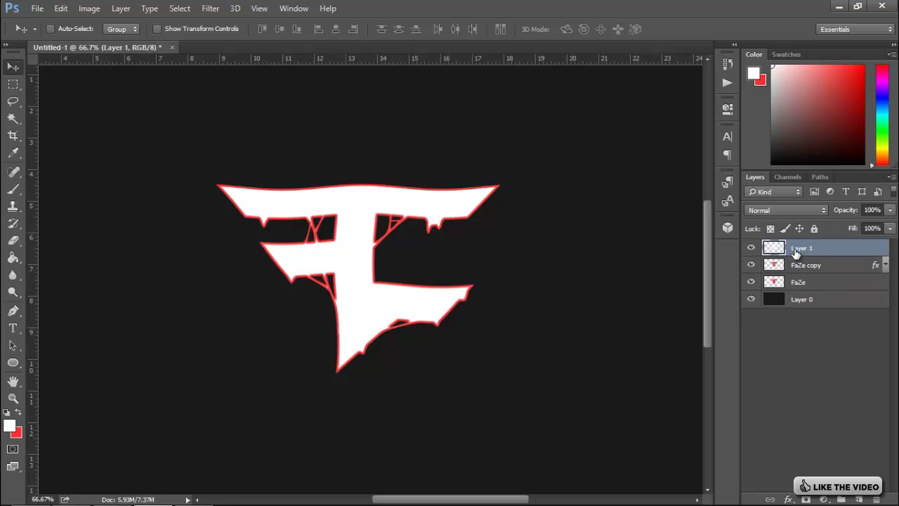
# - Fill the logo selection, contracted by 4 px, with red on Layer 1
pyautogui.keyDown('ctrl'); pyautogui.click(772, 250); pyautogui.keyUp('ctrl')
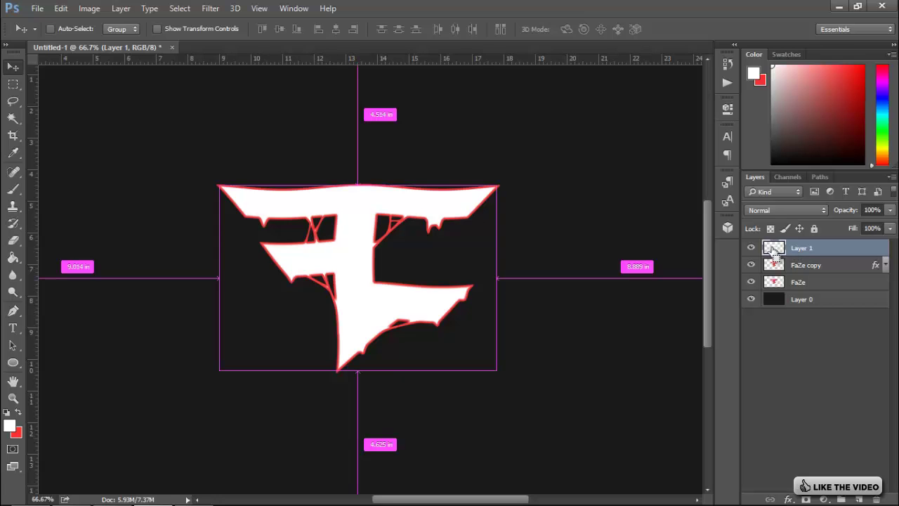
pyautogui.click(180, 8)
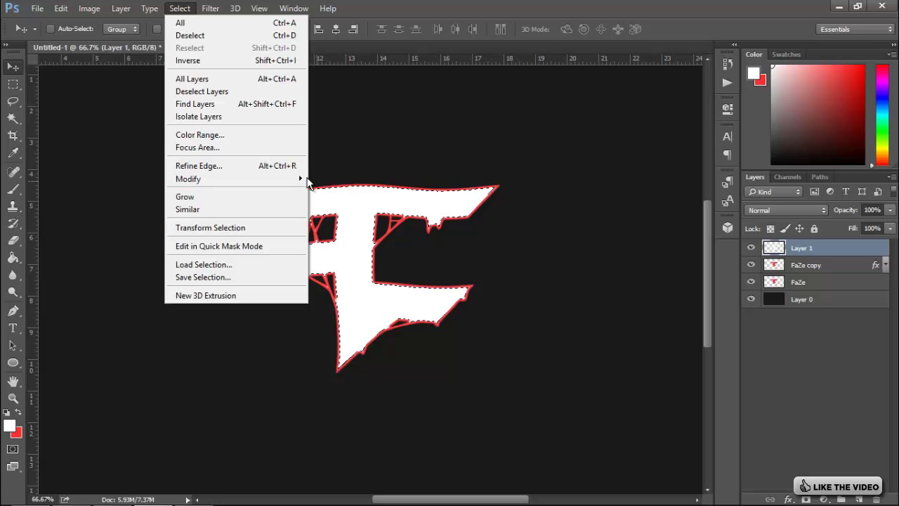
pyautogui.moveTo(303, 178)
pyautogui.click(334, 216)
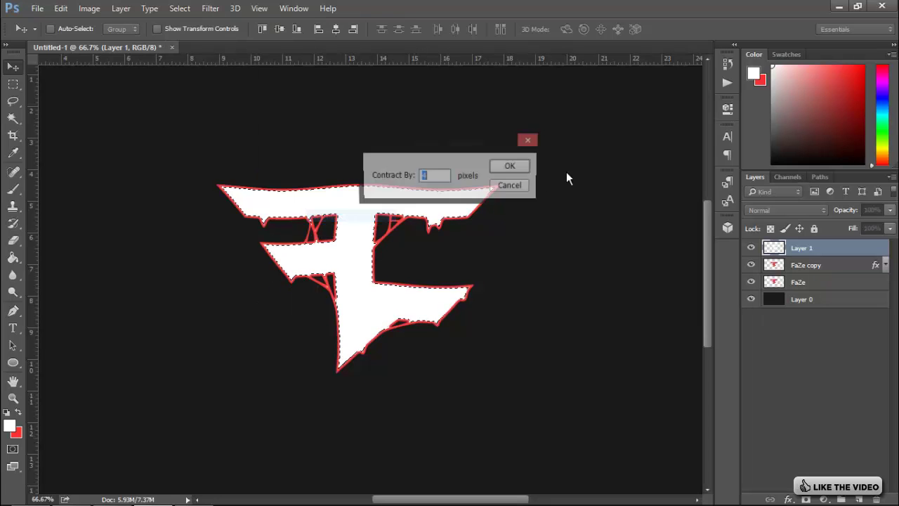
pyautogui.press('Return')
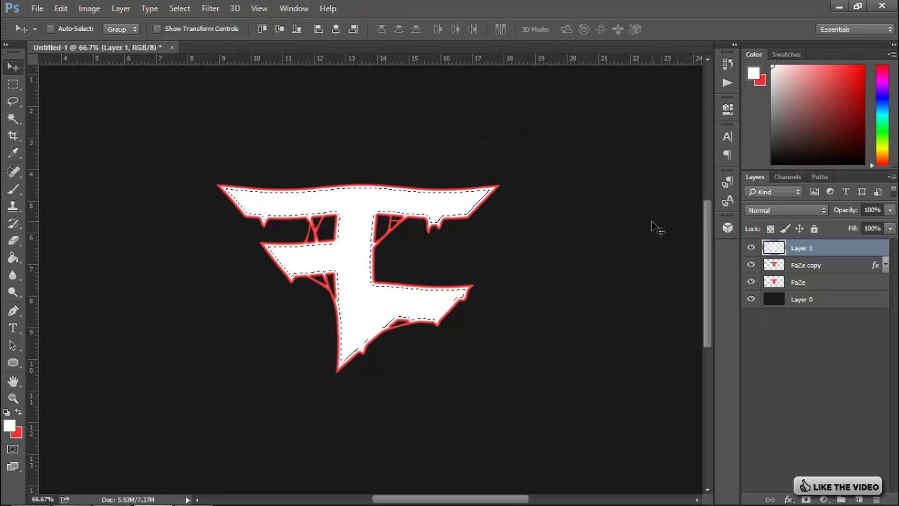
pyautogui.hotkey('ctrl', 'BackSpace')
pyautogui.hotkey('ctrl', 'd')
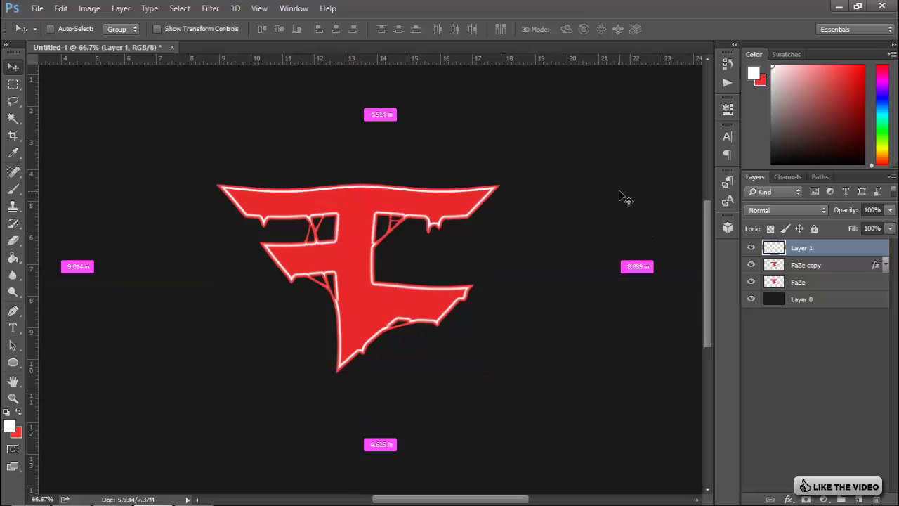
# - Duplicate Layer 1, hide Layer 1 copy, and reselect Layer 1
pyautogui.hotkey('ctrl', 'j')
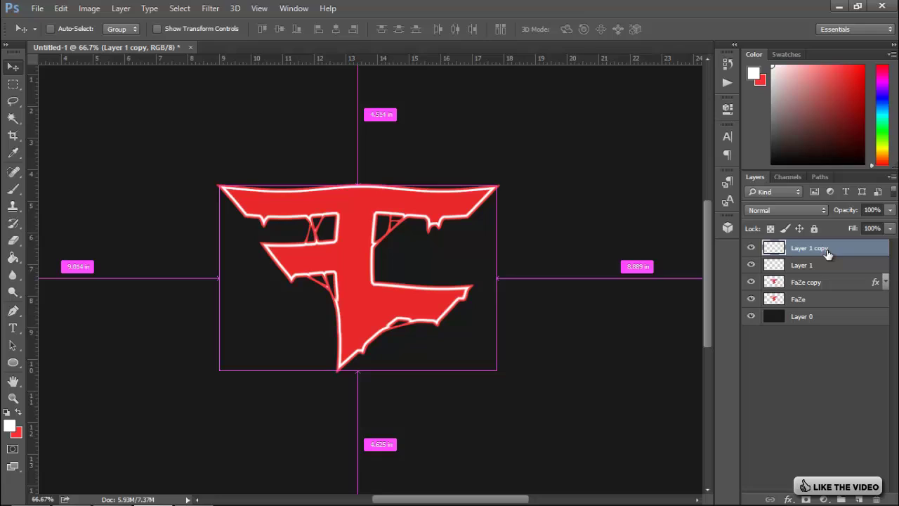
pyautogui.click(752, 250)
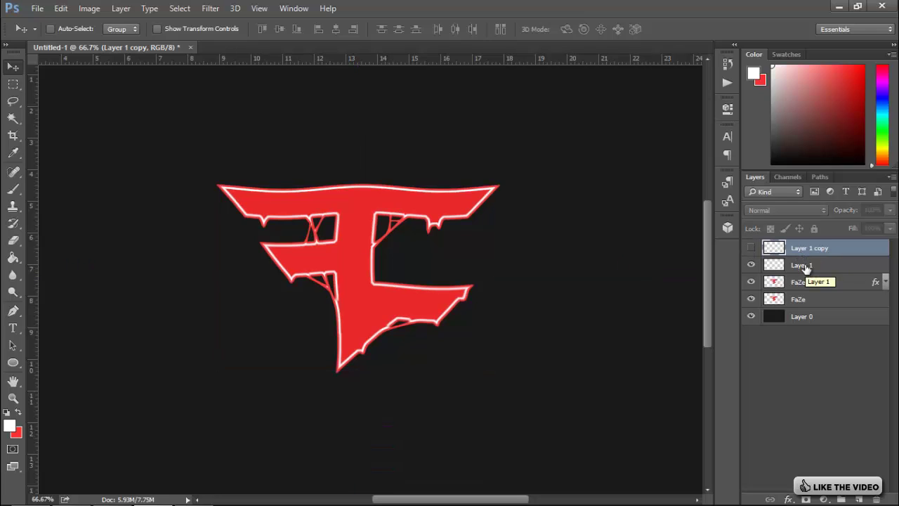
pyautogui.click(804, 265)
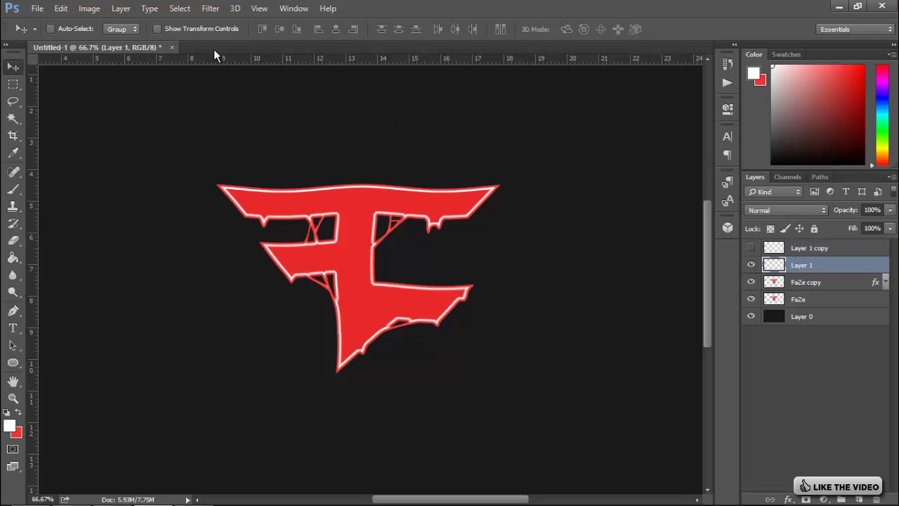
# - Erase parts of Layer 1's red fill and set it to Overlay blending
pyautogui.click(13, 240)
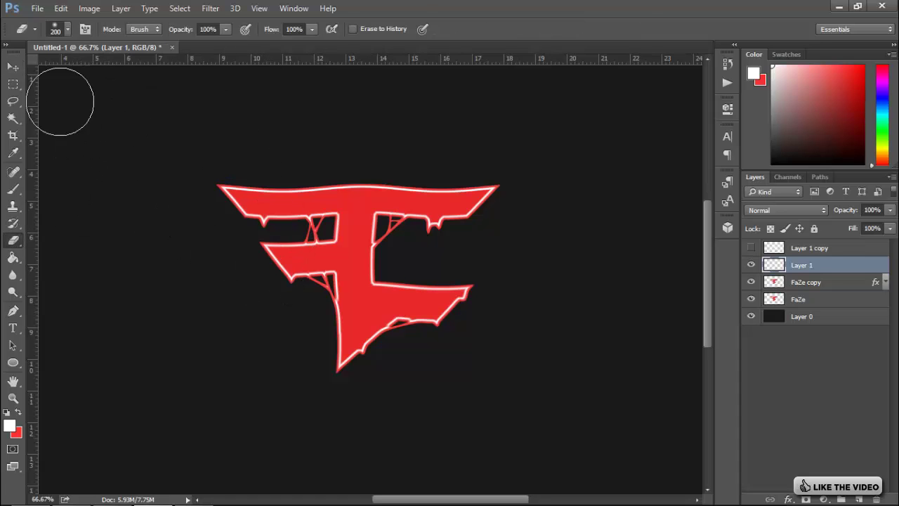
pyautogui.moveTo(379, 172)
pyautogui.mouseDown()
pyautogui.moveTo(267, 269)
pyautogui.moveTo(317, 346)
pyautogui.moveTo(573, 252)
pyautogui.moveTo(610, 255)
pyautogui.mouseUp()
pyautogui.moveTo(442, 184)
pyautogui.mouseDown()
pyautogui.moveTo(415, 185)
pyautogui.moveTo(457, 180)
pyautogui.moveTo(492, 201)
pyautogui.moveTo(408, 250)
pyautogui.moveTo(301, 291)
pyautogui.moveTo(231, 232)
pyautogui.moveTo(288, 241)
pyautogui.mouseUp()
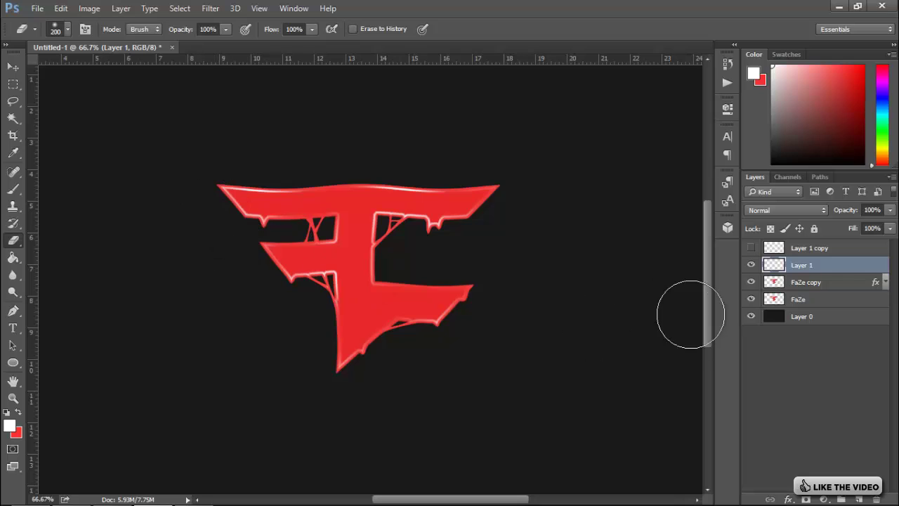
pyautogui.click(802, 212)
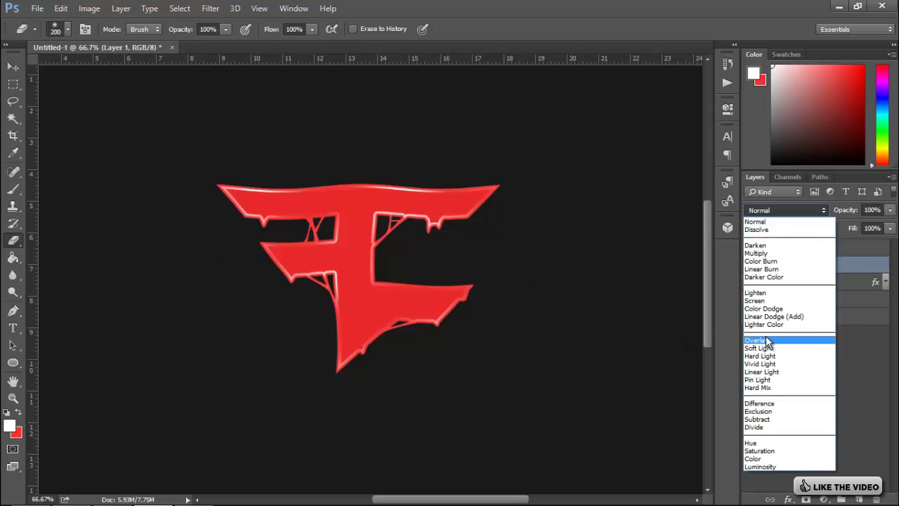
pyautogui.click(766, 342)
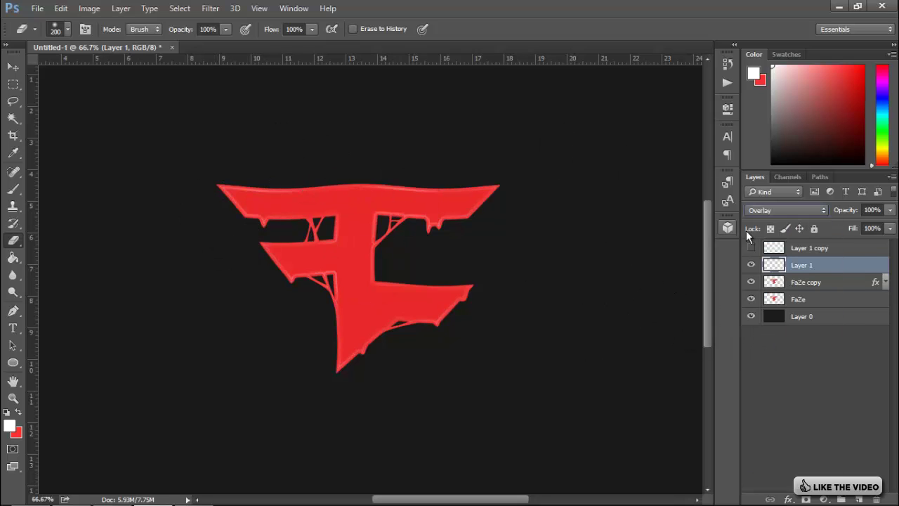
# - Show Layer 1 copy, darken it to Lightness -100, erase its top-left edge, and set Overlay
pyautogui.click(811, 250)
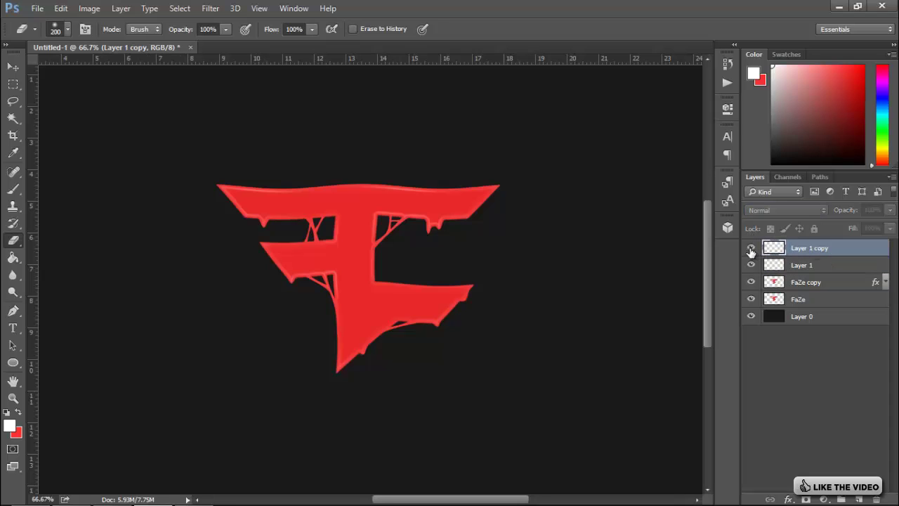
pyautogui.click(750, 249)
pyautogui.press('i')
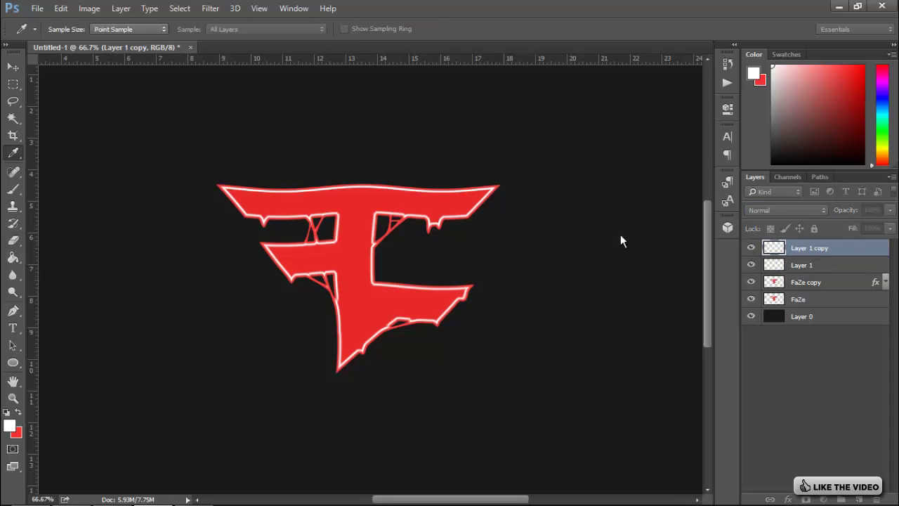
pyautogui.hotkey('ctrl', 'u')
pyautogui.moveTo(564, 276); pyautogui.dragTo(509, 278)
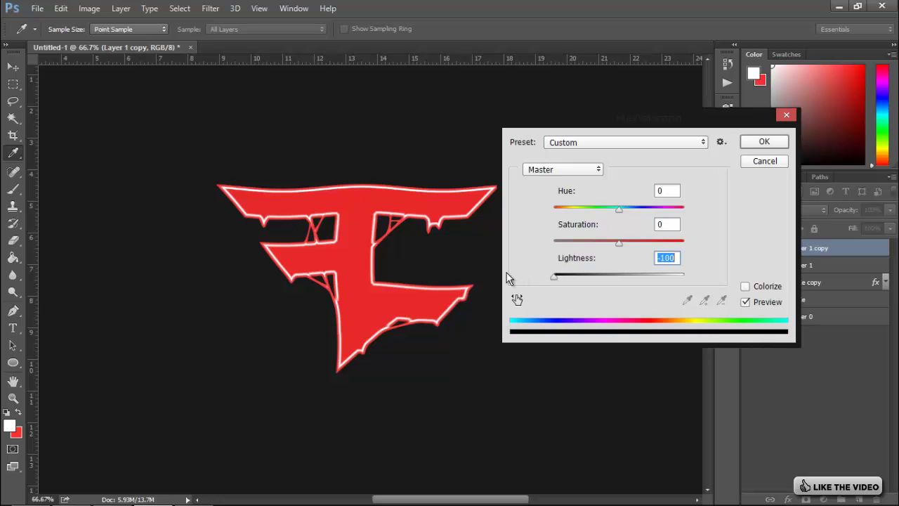
pyautogui.click(763, 143)
pyautogui.press('e')
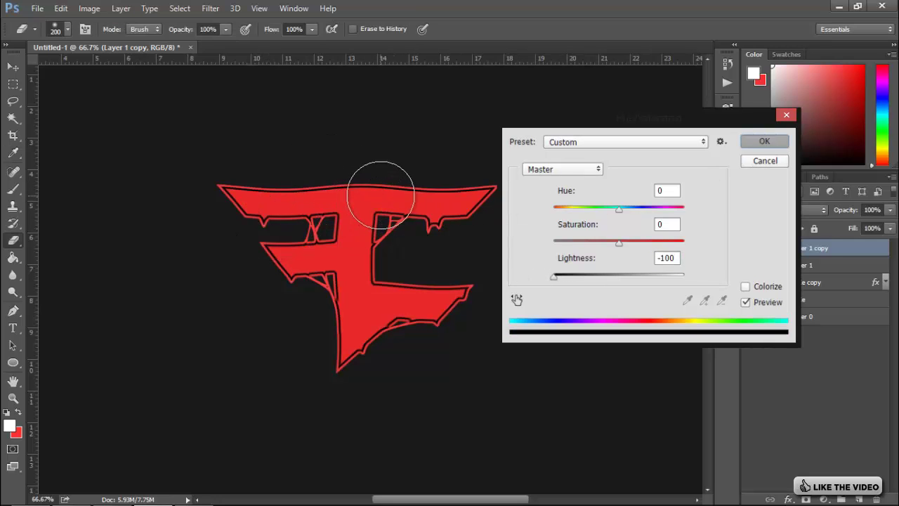
pyautogui.moveTo(366, 203)
pyautogui.mouseDown()
pyautogui.moveTo(317, 217)
pyautogui.moveTo(210, 191)
pyautogui.moveTo(271, 197)
pyautogui.moveTo(257, 176)
pyautogui.moveTo(352, 197)
pyautogui.moveTo(297, 175)
pyautogui.moveTo(498, 183)
pyautogui.moveTo(385, 194)
pyautogui.moveTo(471, 217)
pyautogui.moveTo(401, 335)
pyautogui.moveTo(319, 313)
pyautogui.moveTo(321, 260)
pyautogui.moveTo(271, 260)
pyautogui.moveTo(422, 260)
pyautogui.moveTo(573, 236)
pyautogui.mouseUp()
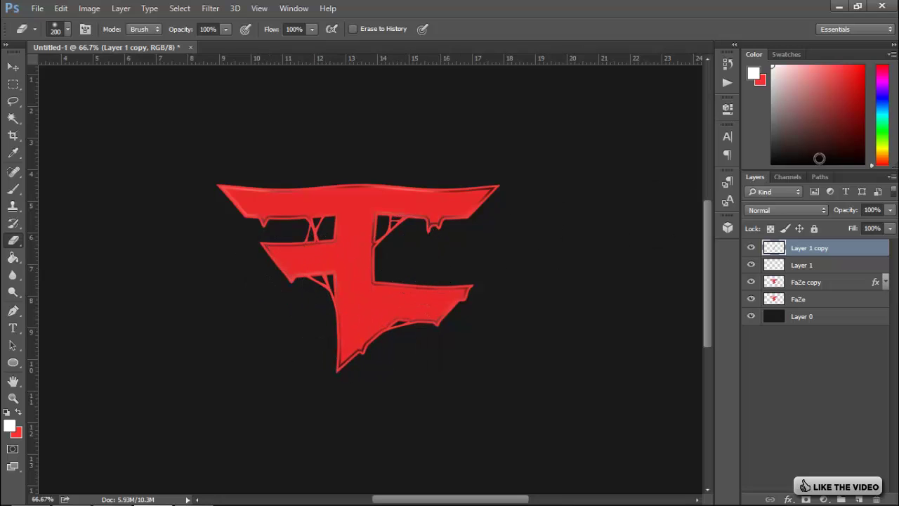
pyautogui.click(782, 209)
pyautogui.click(757, 340)
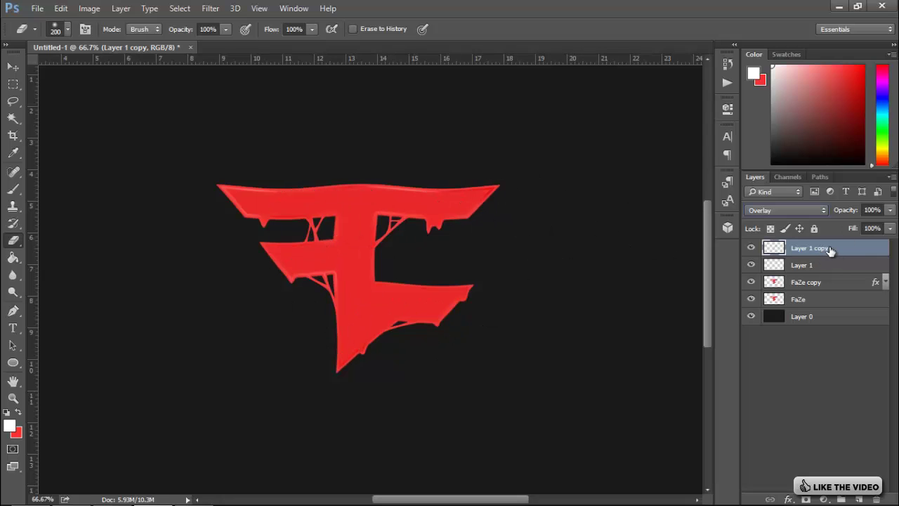
# - Clip Layer 1 and Layer 1 copy to FaZe copy, then select the FaZe layer
pyautogui.keyDown('shift'); pyautogui.click(837, 267); pyautogui.keyUp('shift')
pyautogui.rightClick(838, 267)
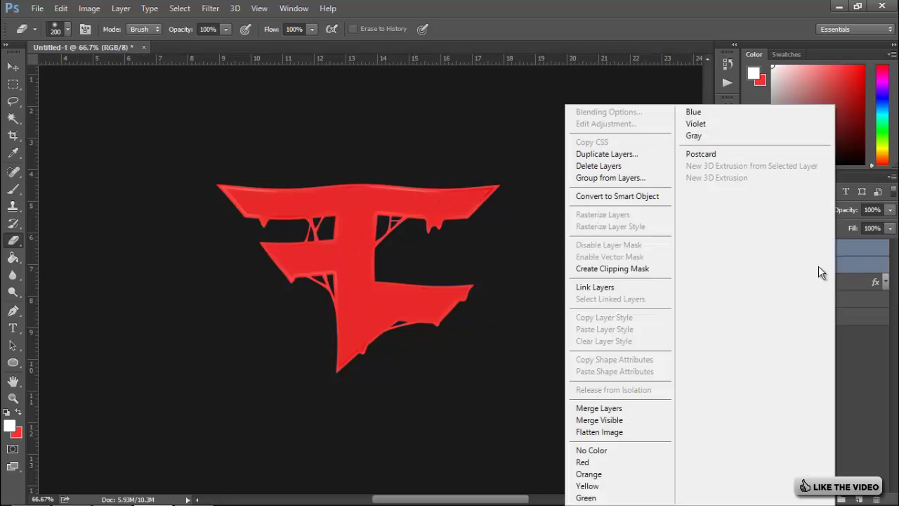
pyautogui.click(603, 271)
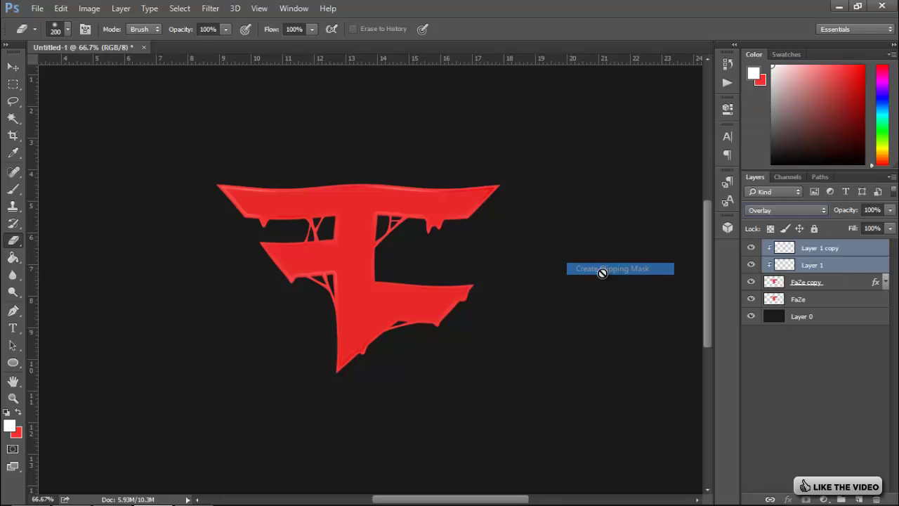
pyautogui.click(839, 283)
pyautogui.click(828, 302)
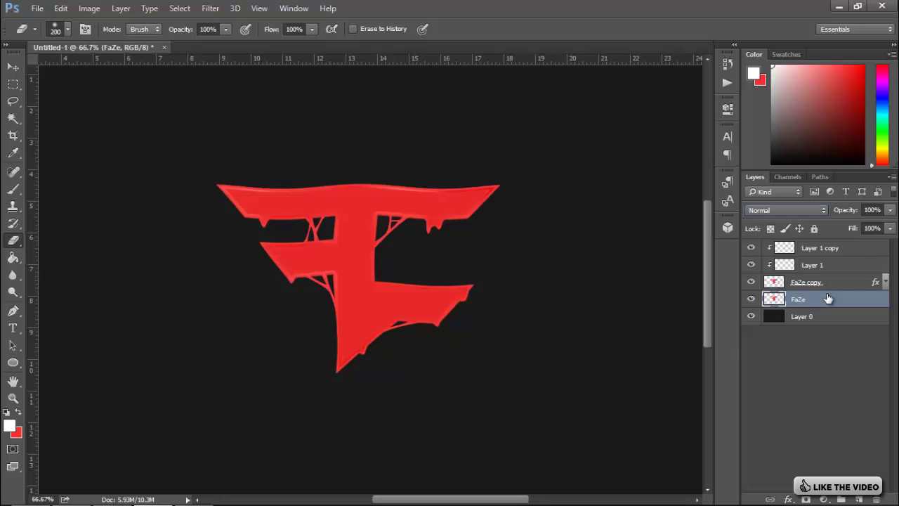
# - Duplicate FaZe as FaZe copy 2, move it to the top, and whiten it to Lightness +100
pyautogui.hotkey('ctrl', 'j')
pyautogui.moveTo(818, 307); pyautogui.dragTo(829, 243)
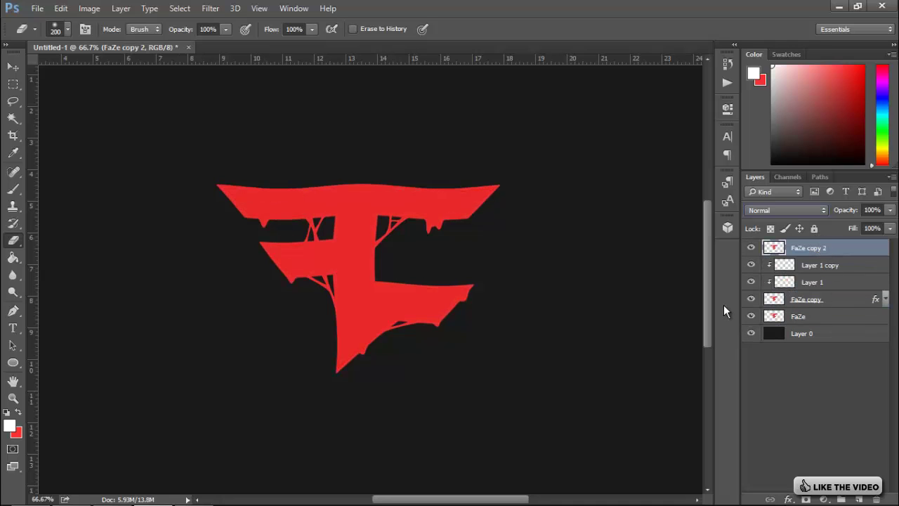
pyautogui.hotkey('ctrl', 'u')
pyautogui.moveTo(626, 271); pyautogui.dragTo(754, 267)
pyautogui.click(760, 143)
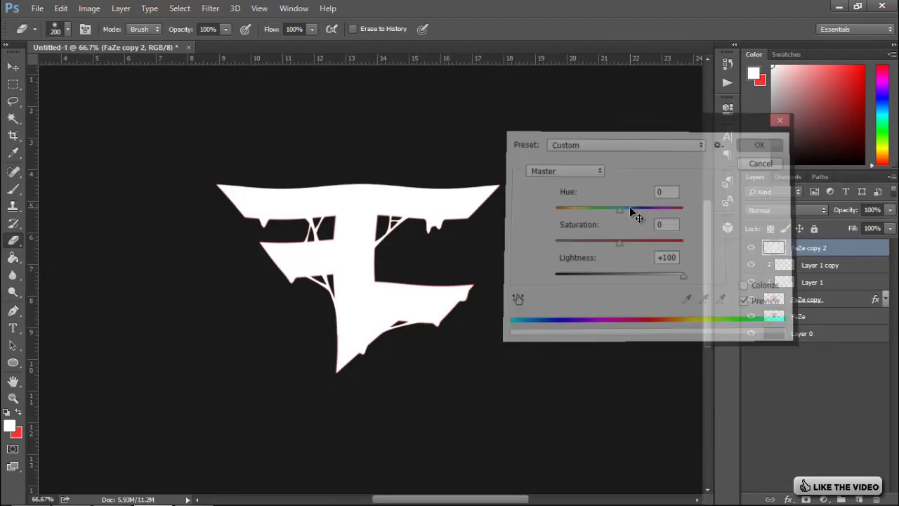
# - Create FaZe copy 3 darkened to Lightness -100, hide it, and select FaZe copy 2
pyautogui.hotkey('ctrl', 'j')
pyautogui.press('i')
pyautogui.hotkey('ctrl', 'u')
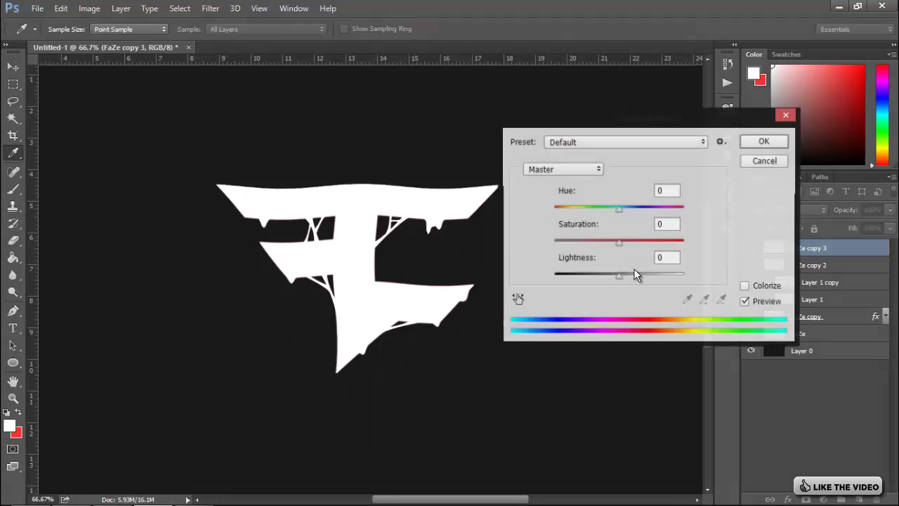
pyautogui.moveTo(594, 275); pyautogui.dragTo(525, 276)
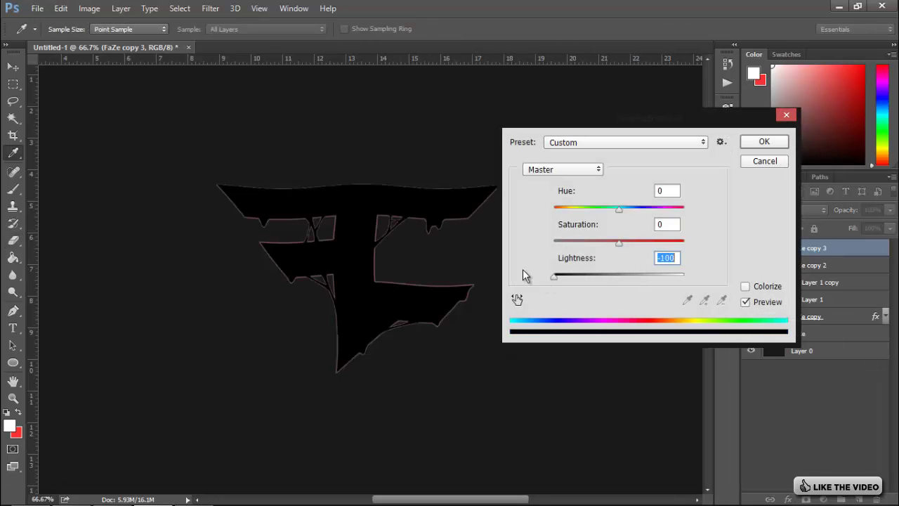
pyautogui.click(749, 142)
pyautogui.click(751, 249)
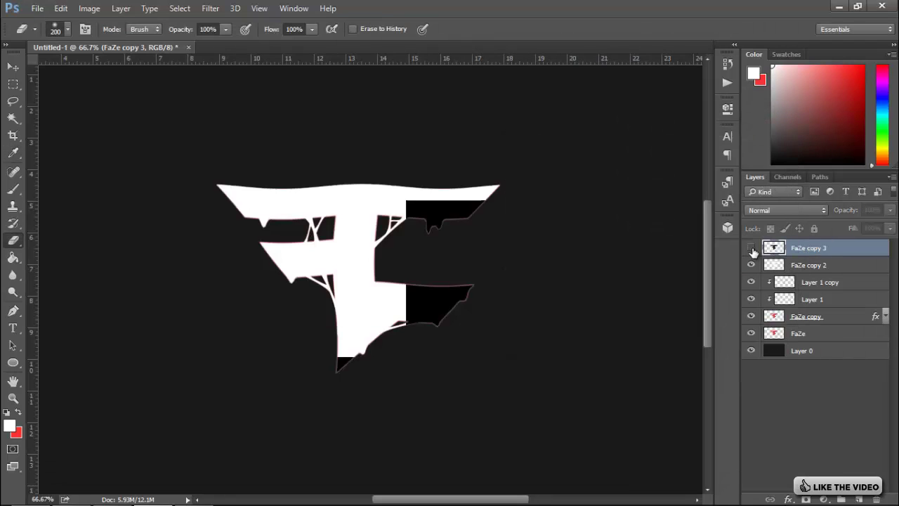
pyautogui.click(815, 267)
# - Apply a Wave filter to FaZe copy 2 with 5 generators and a shorter maximum wavelength
pyautogui.click(213, 9)
pyautogui.moveTo(341, 167)
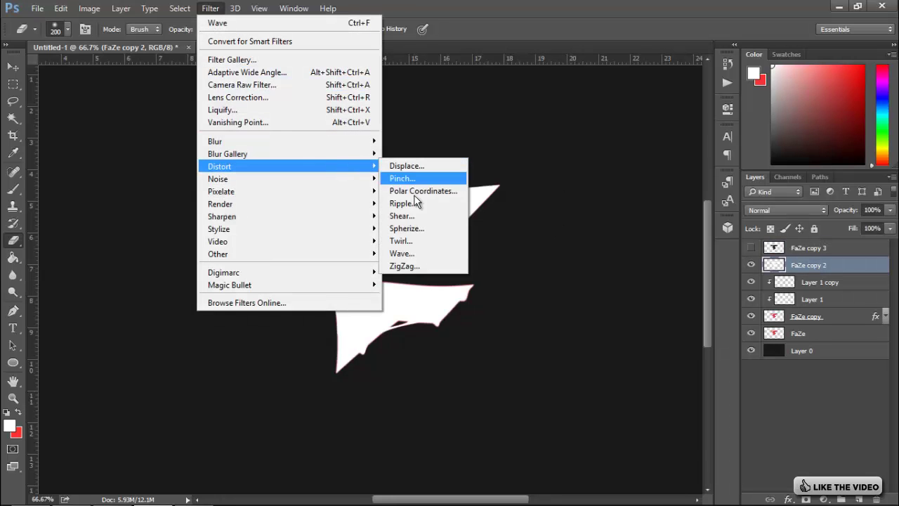
pyautogui.click(422, 253)
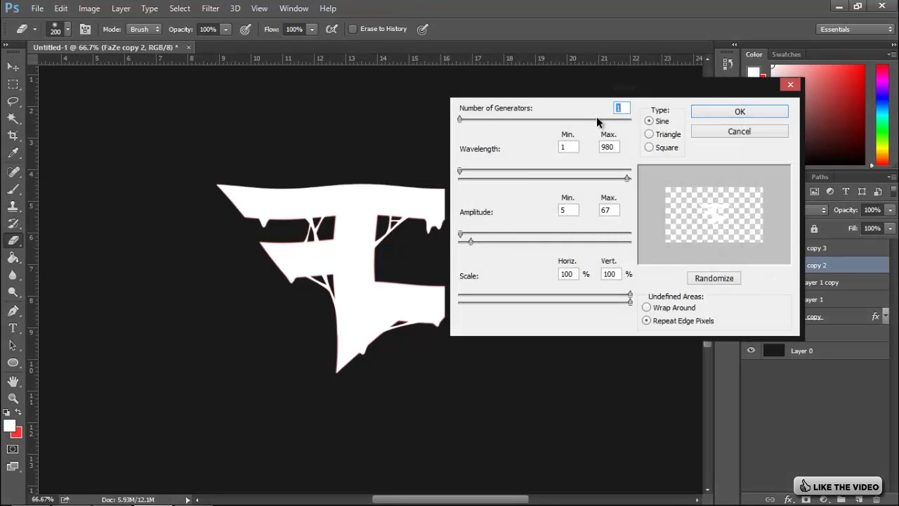
pyautogui.write('5')
pyautogui.moveTo(628, 178); pyautogui.dragTo(520, 174)
pyautogui.click(754, 111)
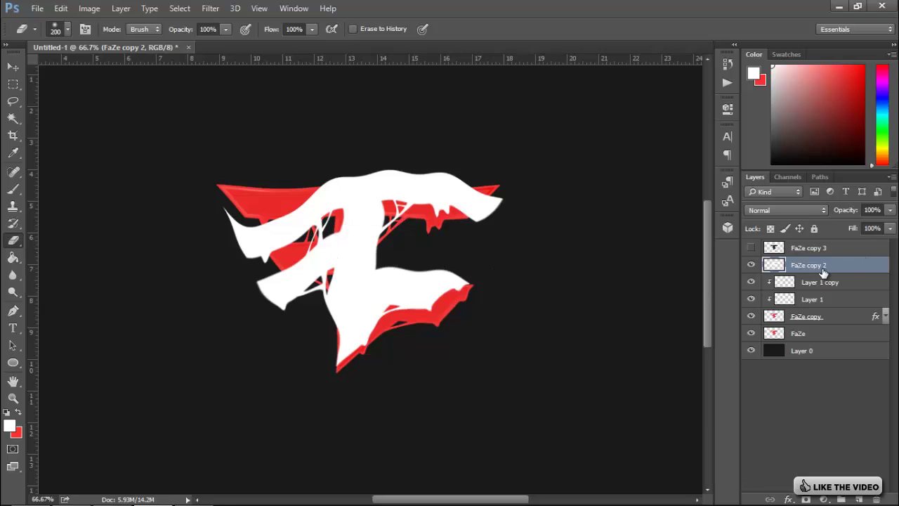
# - Clip FaZe copy 2 to the logo, set it to Overlay, and lower its fill
pyautogui.rightClick(818, 267)
pyautogui.click(598, 265)
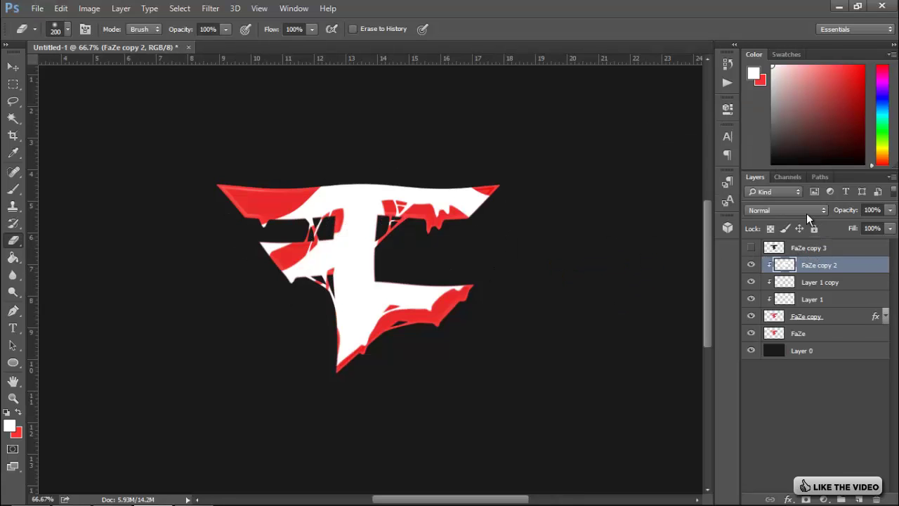
pyautogui.click(805, 213)
pyautogui.click(772, 339)
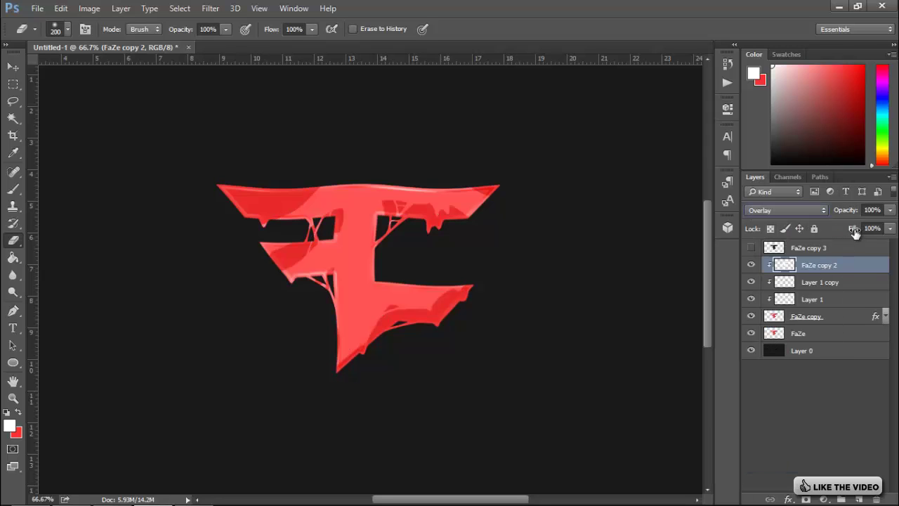
pyautogui.moveTo(854, 232); pyautogui.dragTo(828, 230)
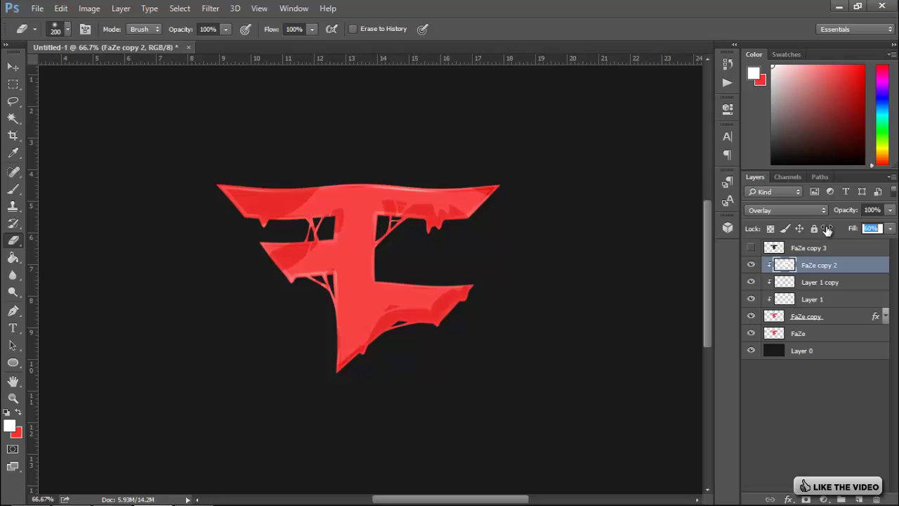
# - Add a drop shadow with 4 px distance and 20% opacity, then raise fill to 79%
pyautogui.doubleClick(858, 265)
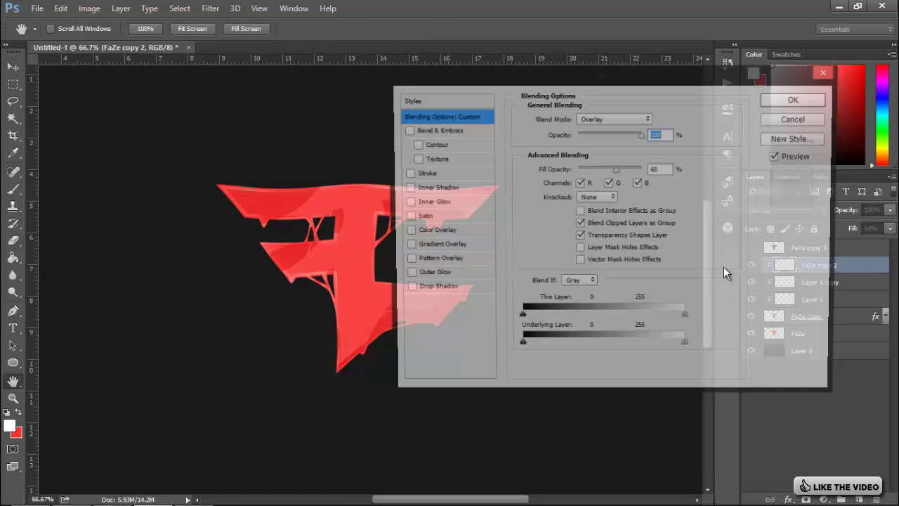
pyautogui.click(445, 297)
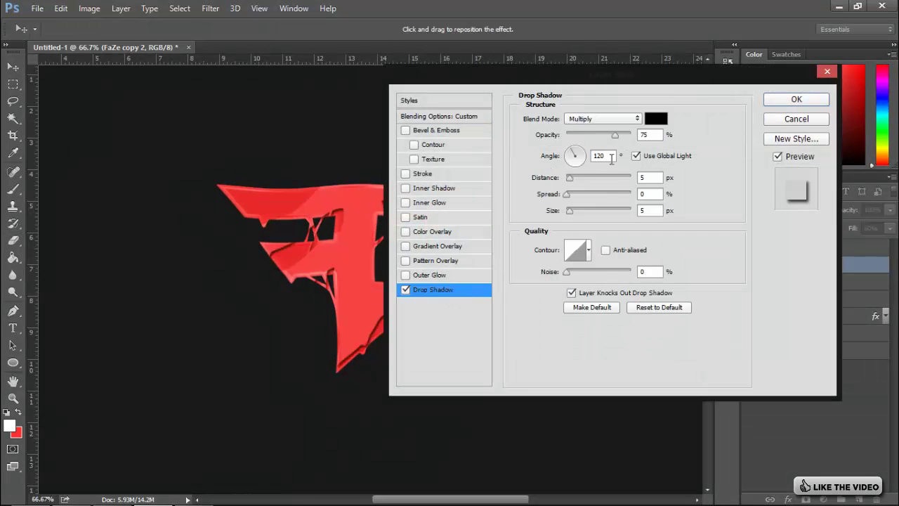
pyautogui.moveTo(583, 79); pyautogui.dragTo(643, 73)
pyautogui.click(690, 167)
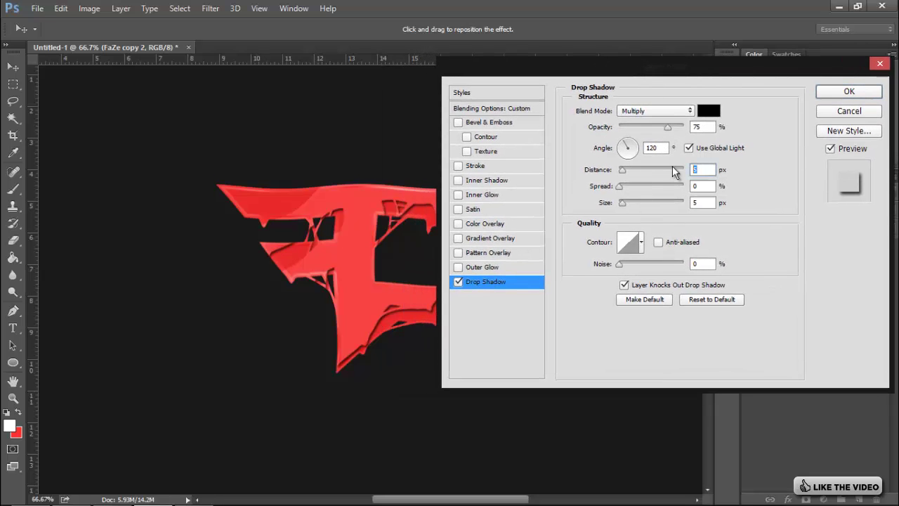
pyautogui.press('Down')
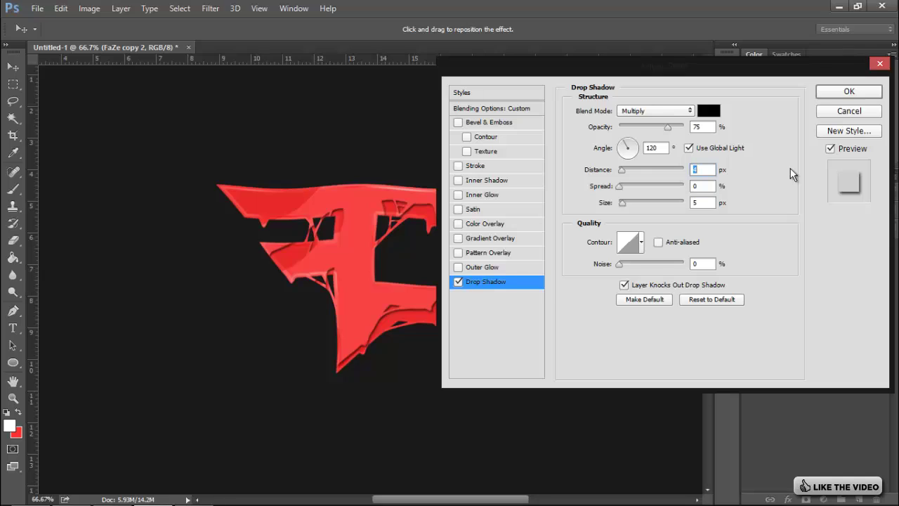
pyautogui.moveTo(657, 125); pyautogui.dragTo(646, 125)
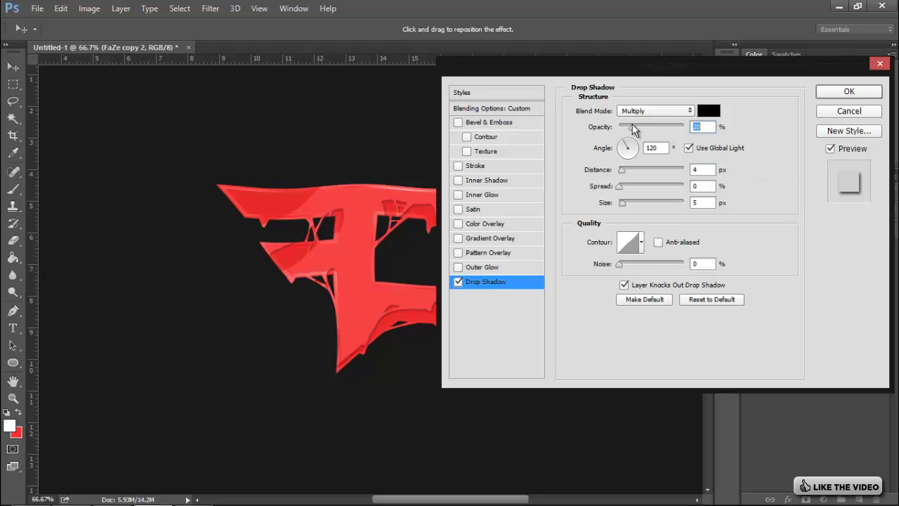
pyautogui.moveTo(633, 124); pyautogui.dragTo(630, 125)
pyautogui.click(862, 93)
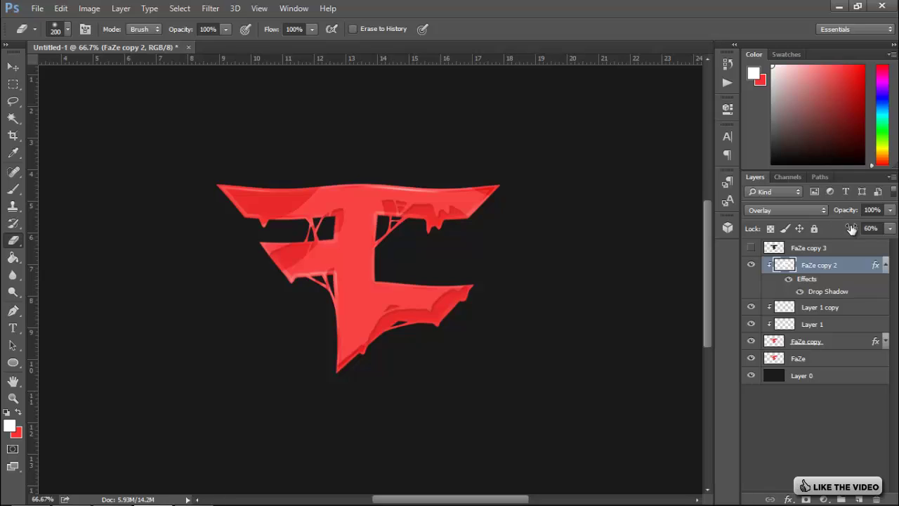
pyautogui.moveTo(851, 229); pyautogui.dragTo(873, 231)
# - Reveal the black FaZe copy 3 and warp it with a Wave filter, maximum amplitude 125
pyautogui.click(886, 265)
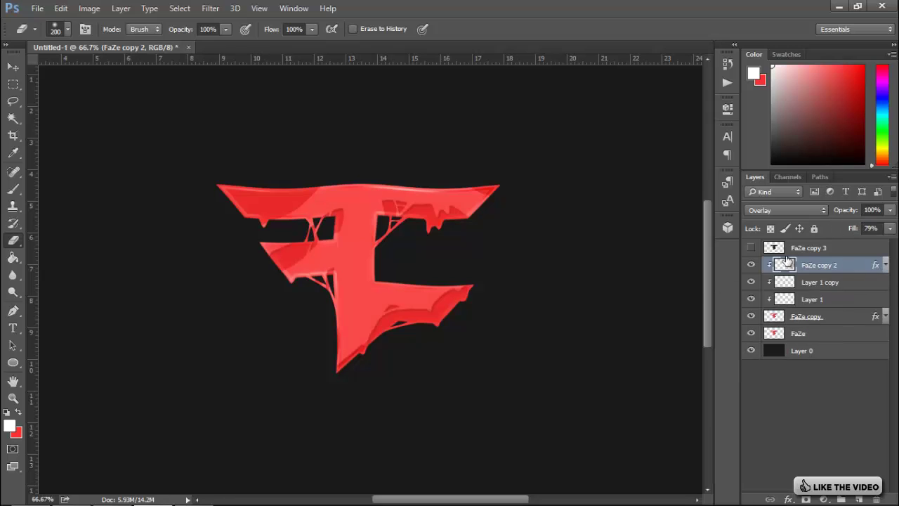
pyautogui.click(752, 248)
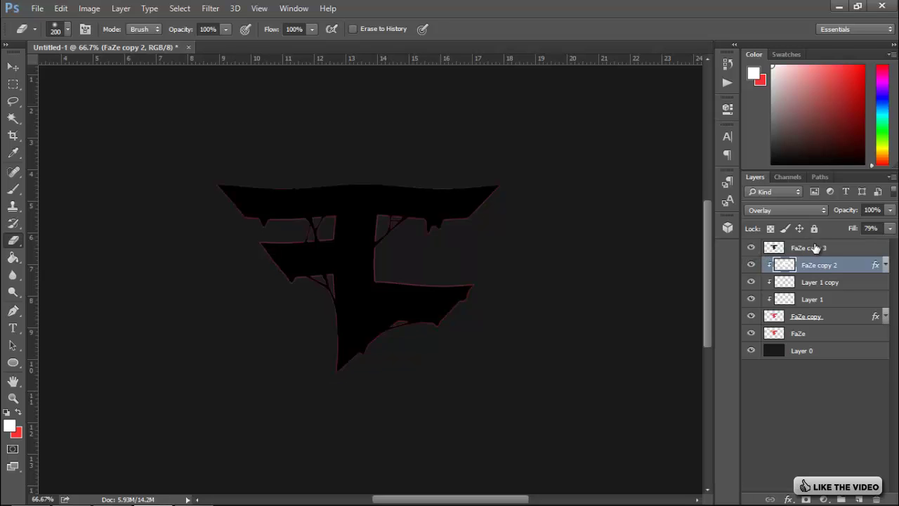
pyautogui.click(816, 248)
pyautogui.click(214, 10)
pyautogui.moveTo(322, 164)
pyautogui.click(446, 254)
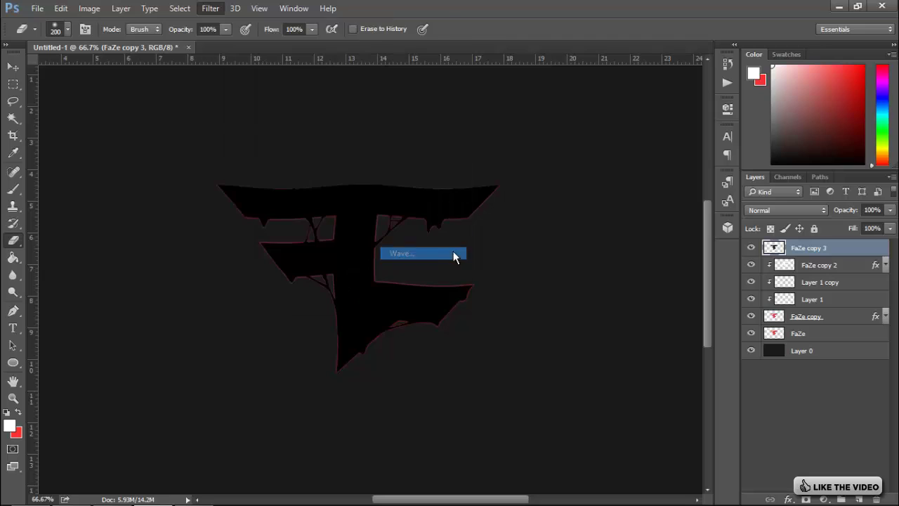
pyautogui.moveTo(475, 241); pyautogui.dragTo(481, 241)
pyautogui.moveTo(520, 179); pyautogui.dragTo(510, 183)
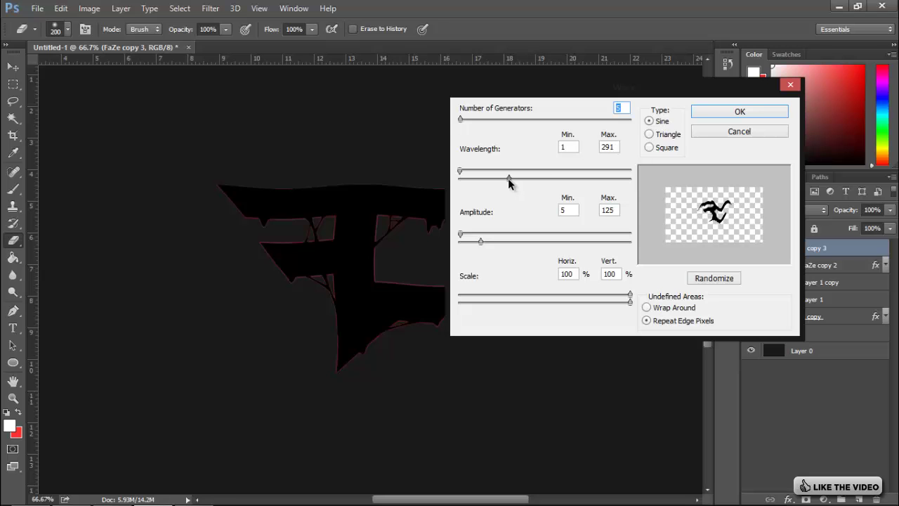
pyautogui.click(732, 112)
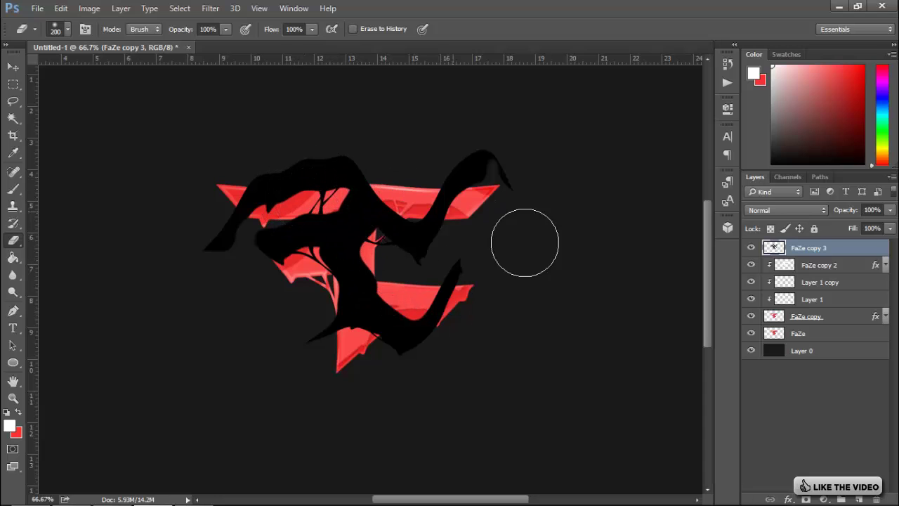
# - Clip FaZe copy 3 to the logo and blend it as Overlay at 30% fill
pyautogui.rightClick(820, 246)
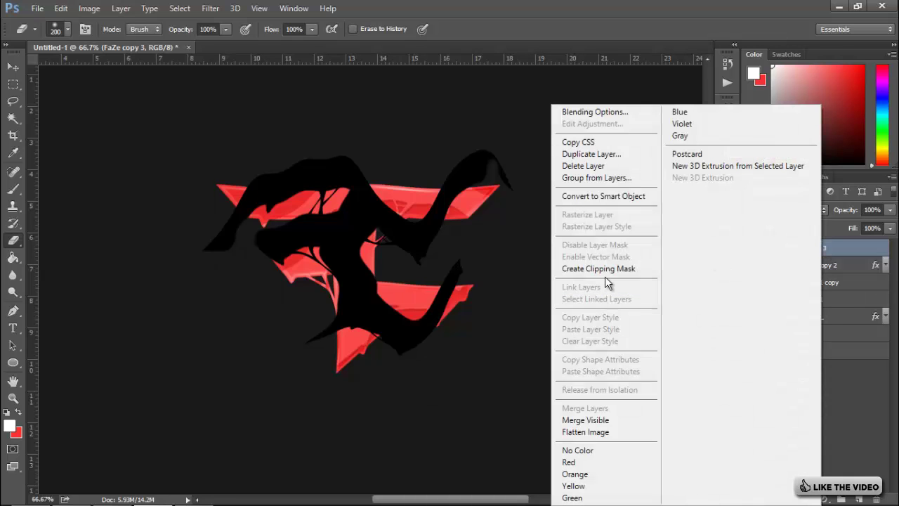
pyautogui.click(603, 268)
pyautogui.click(836, 264)
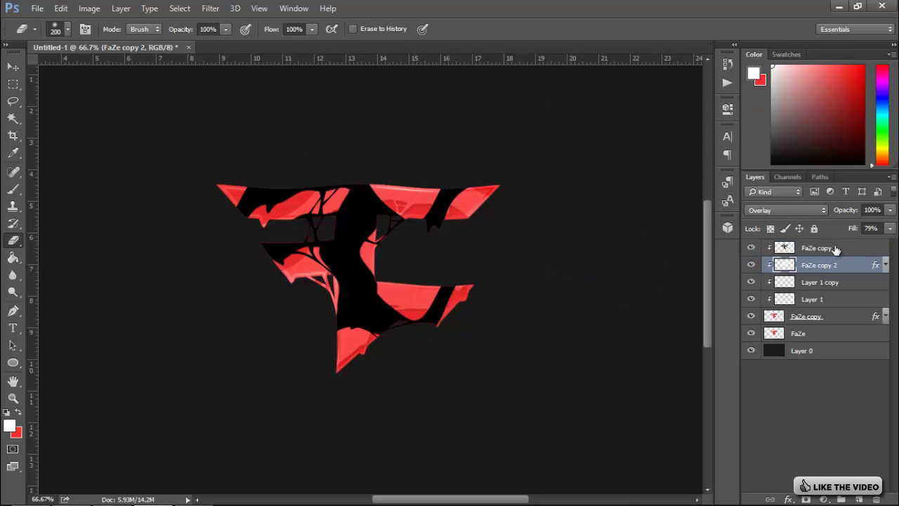
pyautogui.click(836, 248)
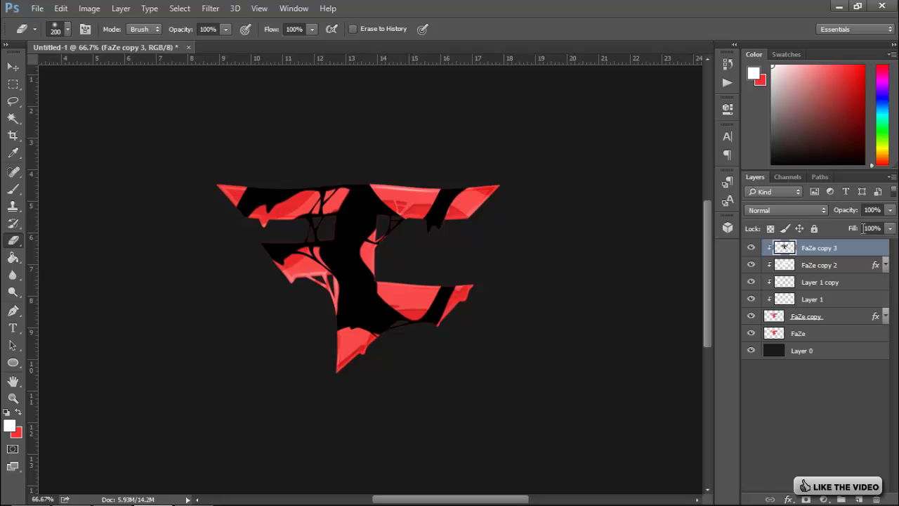
pyautogui.click(777, 210)
pyautogui.click(790, 337)
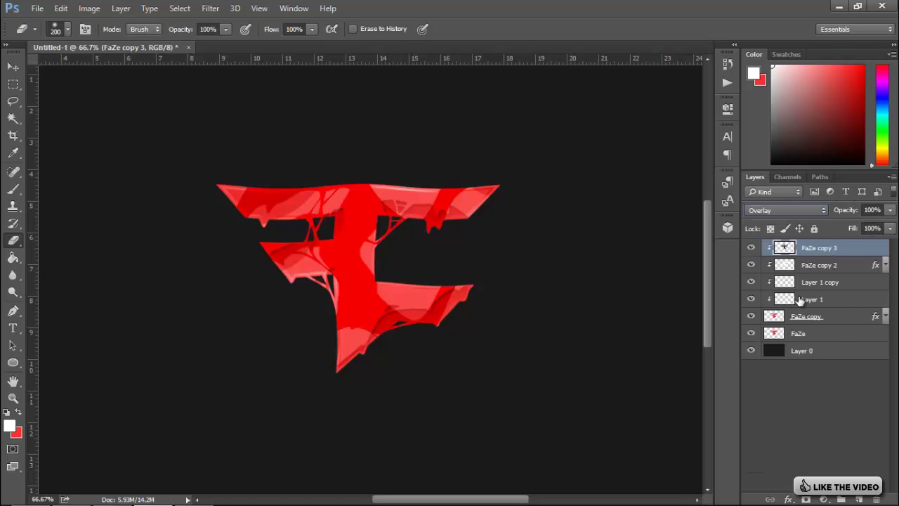
pyautogui.moveTo(852, 228); pyautogui.dragTo(806, 240)
pyautogui.press('Return')
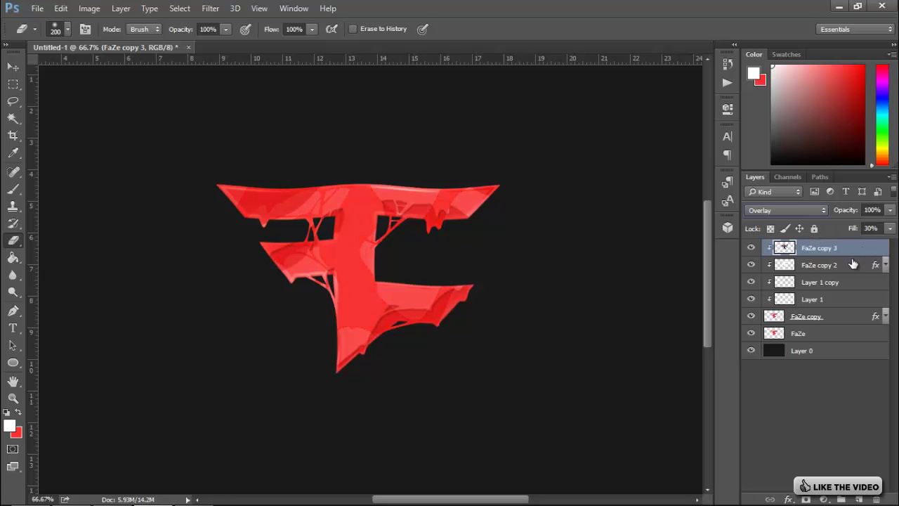
# - Copy FaZe copy 2's drop shadow style onto FaZe copy 3 and fine-tune its fill
pyautogui.rightClick(851, 263)
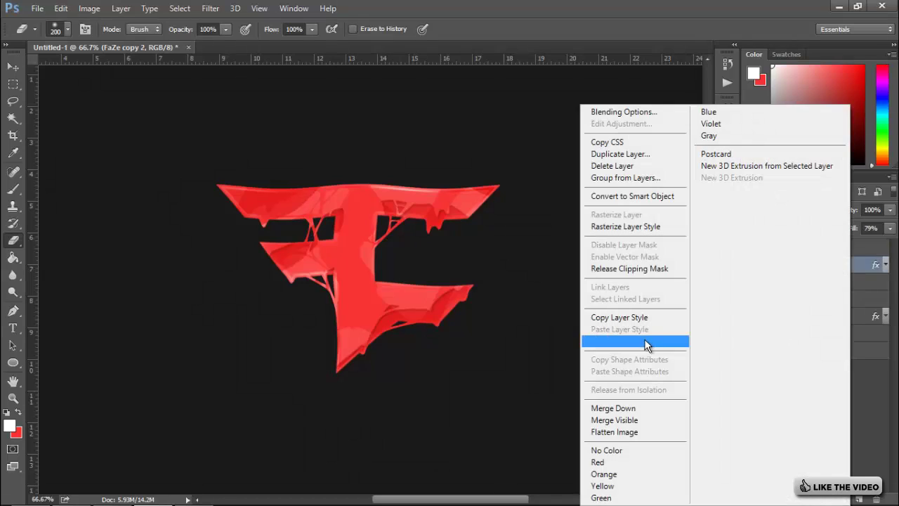
pyautogui.click(646, 315)
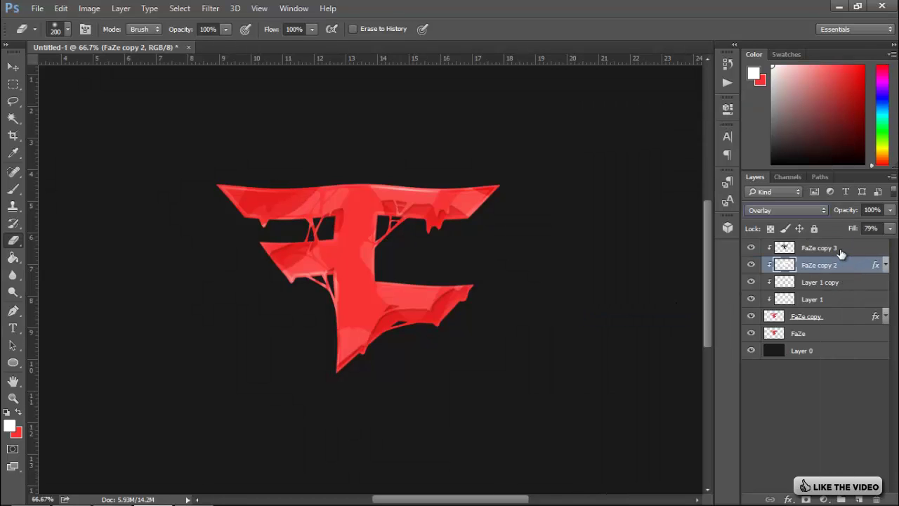
pyautogui.rightClick(838, 247)
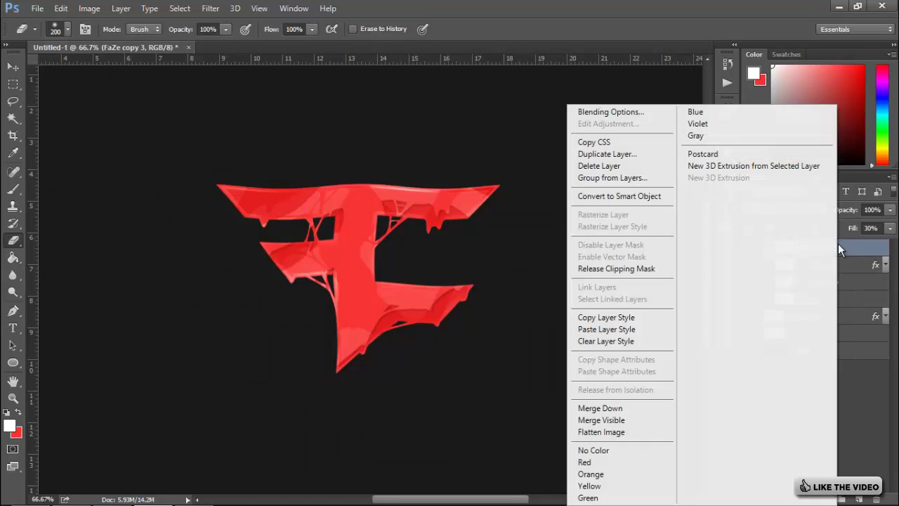
pyautogui.click(611, 328)
pyautogui.moveTo(854, 232); pyautogui.dragTo(819, 239)
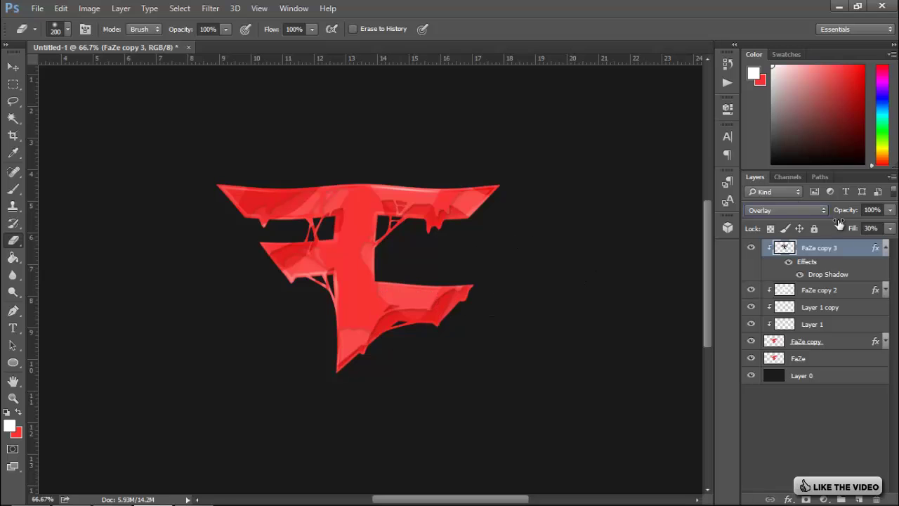
# - On a new clipped layer, brush white highlights over the top bar, stem strands and lower bar
pyautogui.click(886, 249)
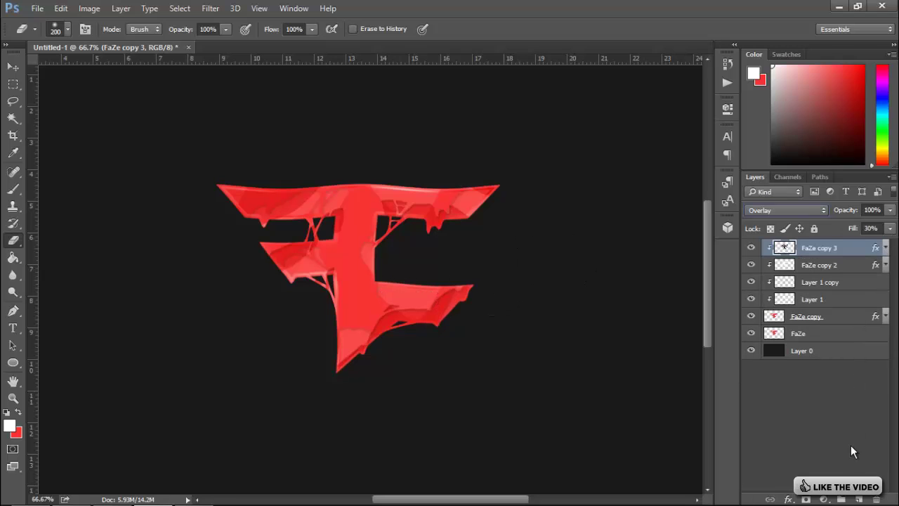
pyautogui.click(861, 500)
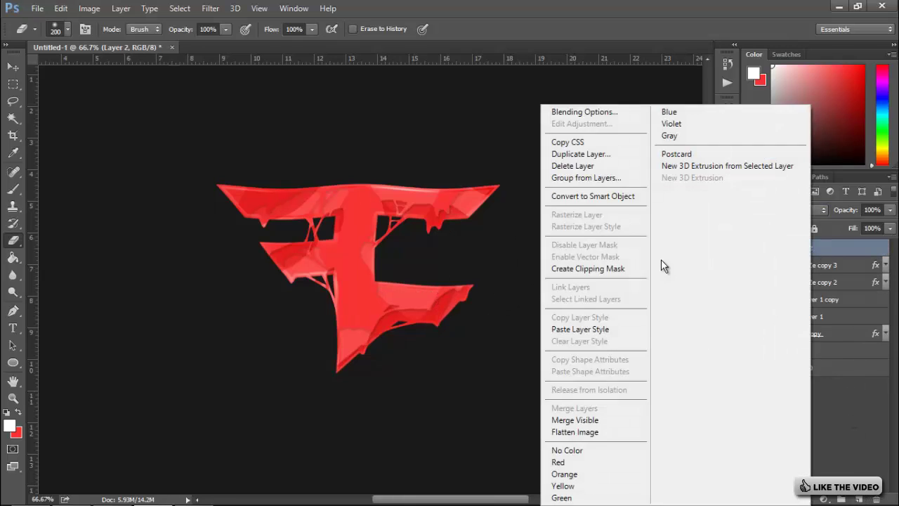
pyautogui.click(632, 268)
pyautogui.click(15, 187)
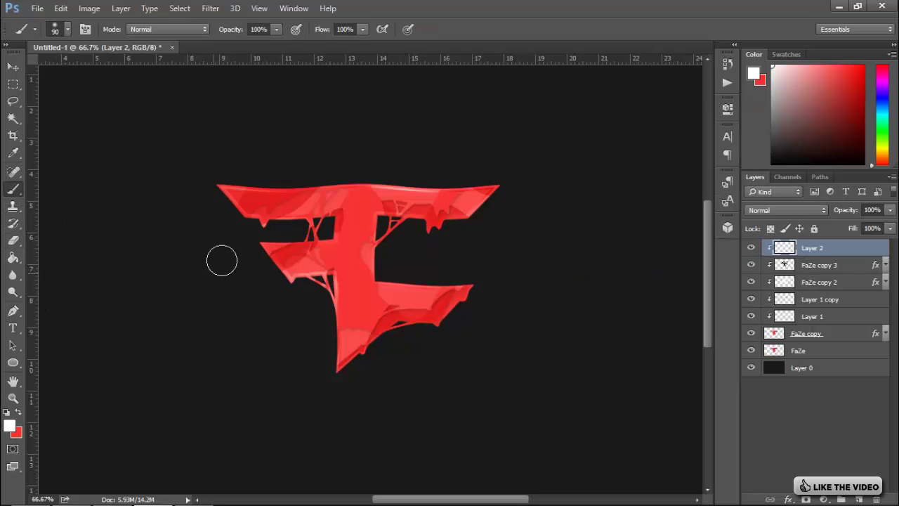
pyautogui.moveTo(223, 185); pyautogui.dragTo(277, 191)
pyautogui.moveTo(357, 182)
pyautogui.mouseDown()
pyautogui.moveTo(542, 191)
pyautogui.moveTo(503, 183)
pyautogui.moveTo(477, 195)
pyautogui.mouseUp()
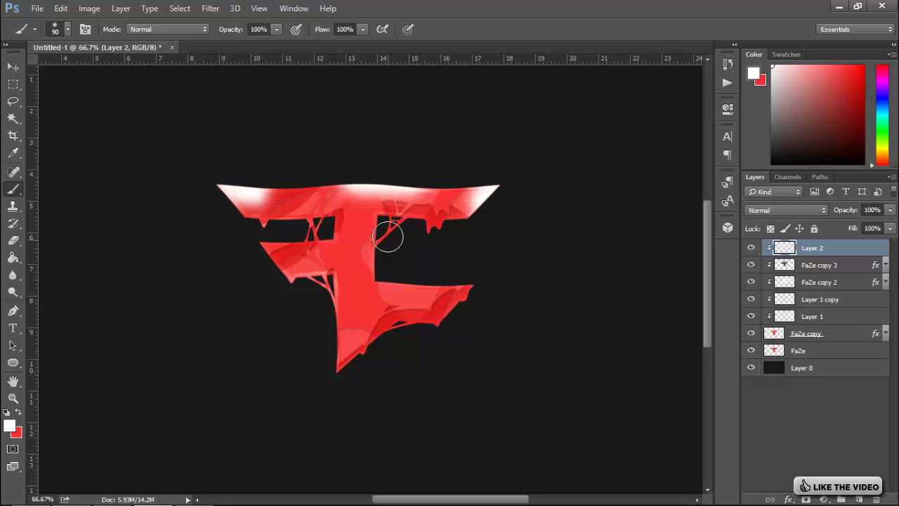
pyautogui.moveTo(393, 225); pyautogui.dragTo(383, 226)
pyautogui.moveTo(316, 218); pyautogui.dragTo(318, 230)
pyautogui.moveTo(316, 280); pyautogui.dragTo(325, 301)
pyautogui.moveTo(413, 324); pyautogui.dragTo(372, 363)
pyautogui.moveTo(423, 289)
pyautogui.mouseDown()
pyautogui.moveTo(468, 276)
pyautogui.moveTo(441, 283)
pyautogui.moveTo(378, 271)
pyautogui.mouseUp()
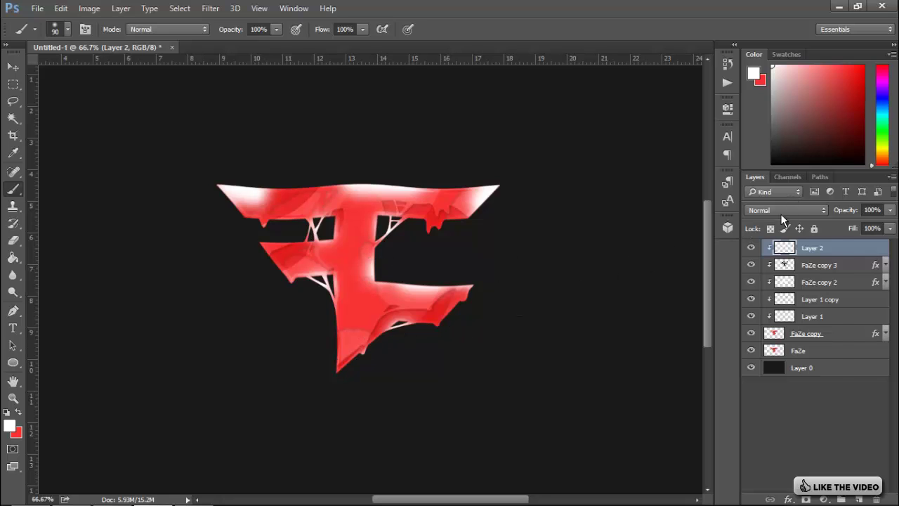
# - Set Layer 2 to Overlay blending at 72% opacity
pyautogui.click(781, 213)
pyautogui.click(789, 341)
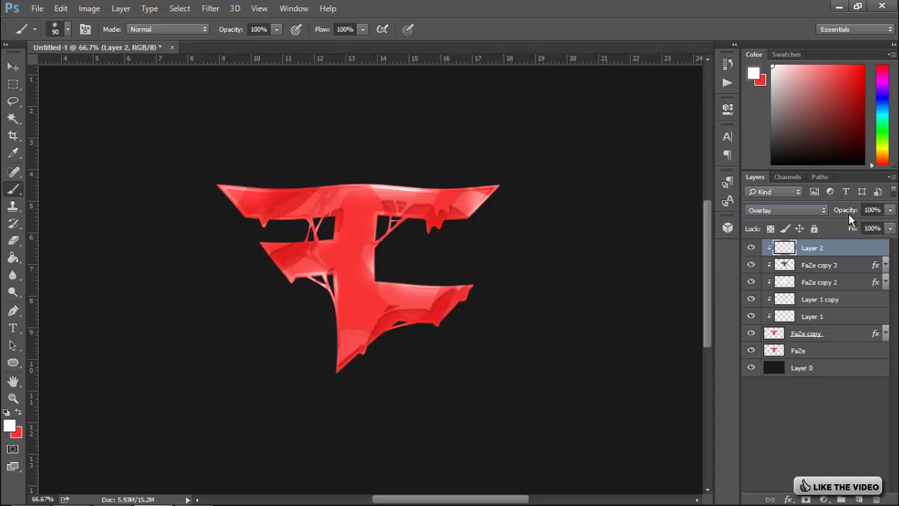
pyautogui.moveTo(851, 214); pyautogui.dragTo(827, 219)
# - Add a new Layer 3 clipped to the logo and set black as the painting colour
pyautogui.click(862, 498)
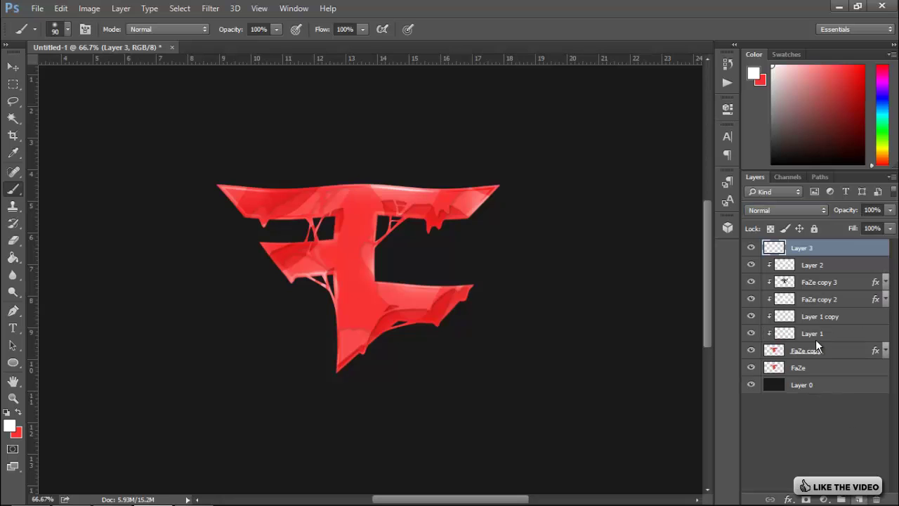
pyautogui.rightClick(805, 251)
pyautogui.click(593, 267)
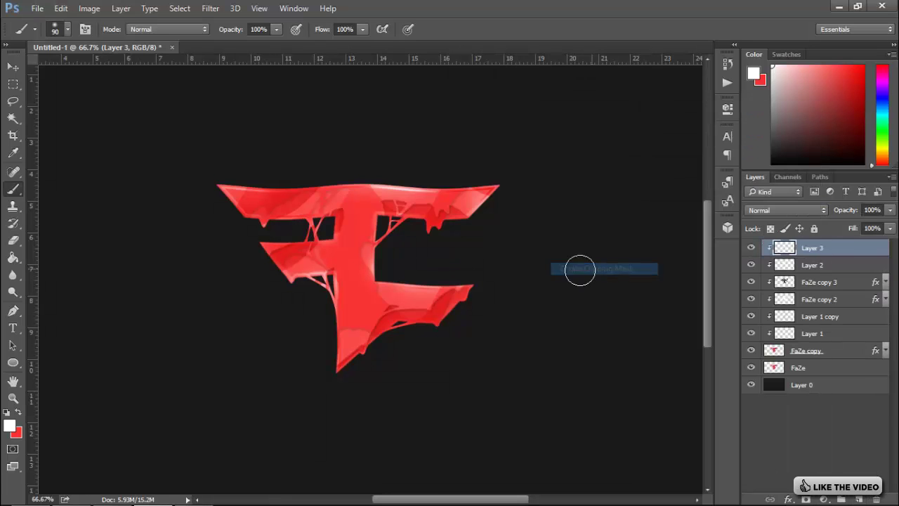
pyautogui.click(7, 413)
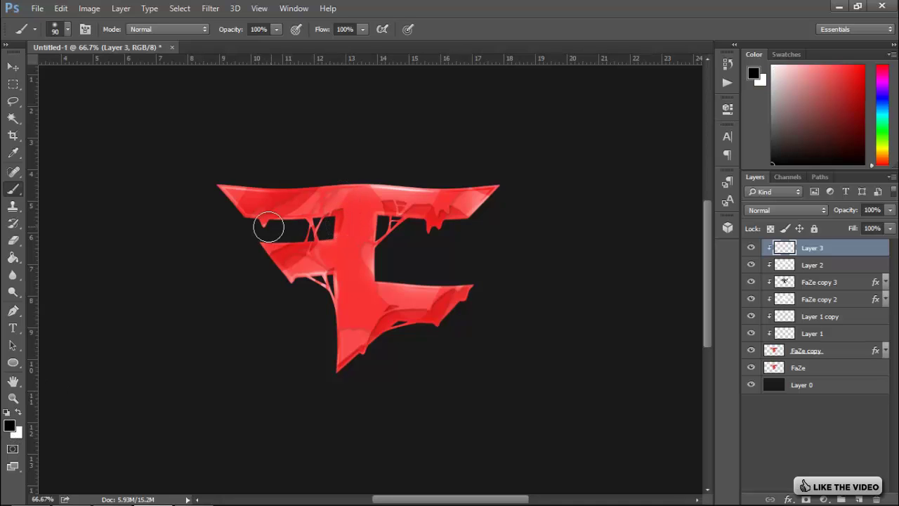
# - Brush soft black shading into the F's inner corners, top bar, stem and lower bar
pyautogui.moveTo(271, 227); pyautogui.dragTo(314, 217)
pyautogui.moveTo(415, 225)
pyautogui.mouseDown()
pyautogui.moveTo(408, 214)
pyautogui.moveTo(432, 226)
pyautogui.moveTo(453, 218)
pyautogui.mouseUp()
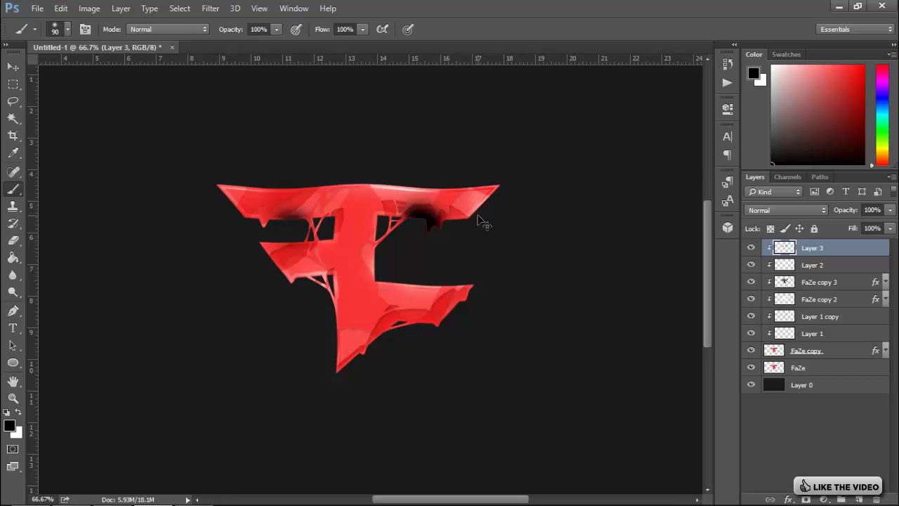
pyautogui.hotkey('ctrl', 'z')
pyautogui.click(461, 210)
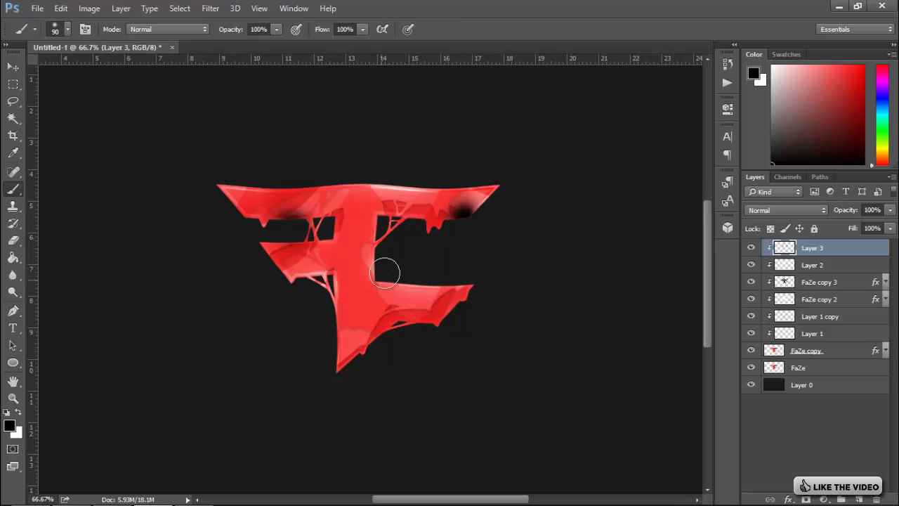
pyautogui.moveTo(374, 220); pyautogui.dragTo(368, 236)
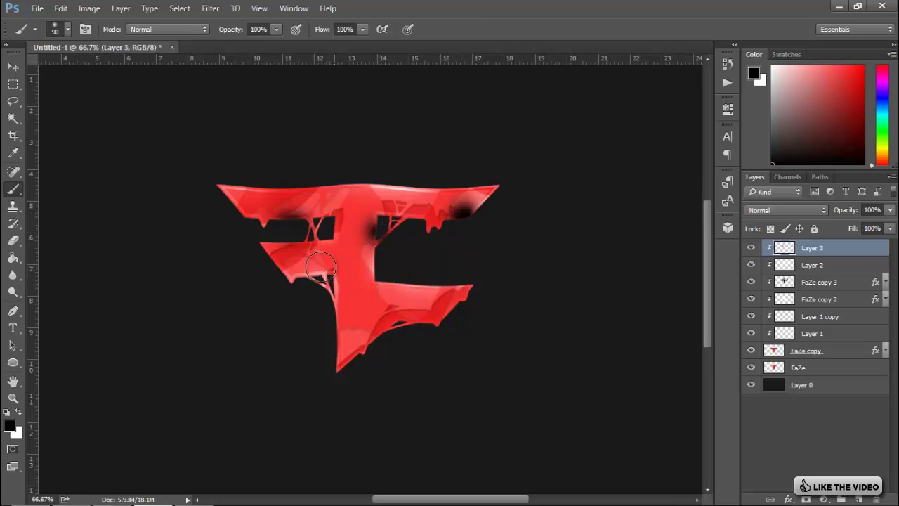
pyautogui.click(280, 260)
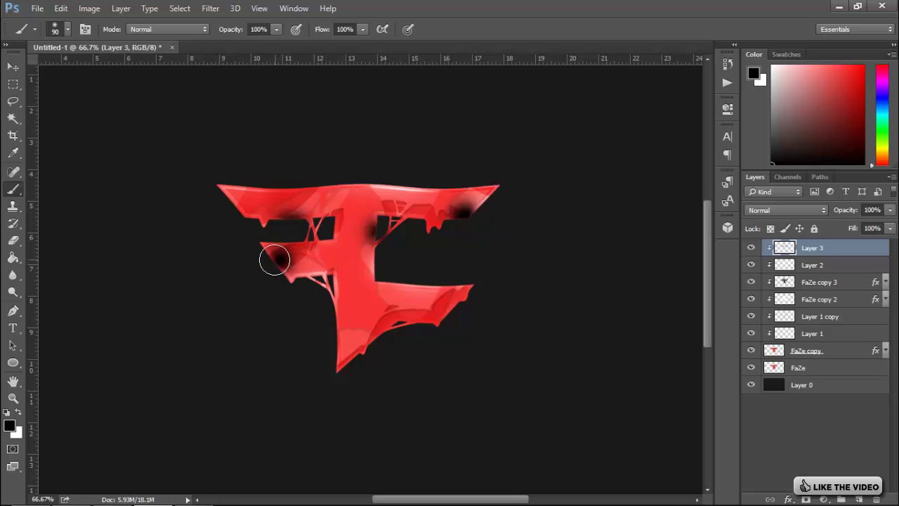
pyautogui.hotkey('ctrl', 'z')
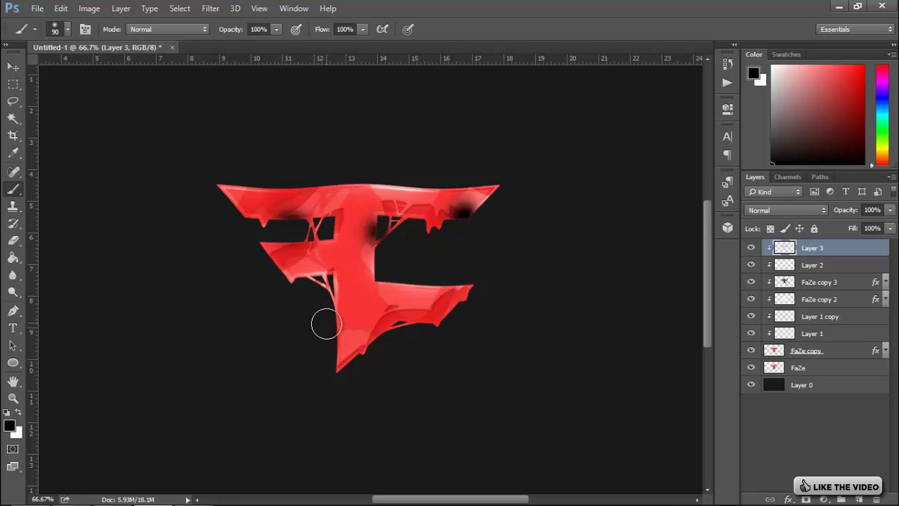
pyautogui.moveTo(323, 321)
pyautogui.mouseDown()
pyautogui.moveTo(329, 353)
pyautogui.moveTo(341, 345)
pyautogui.mouseUp()
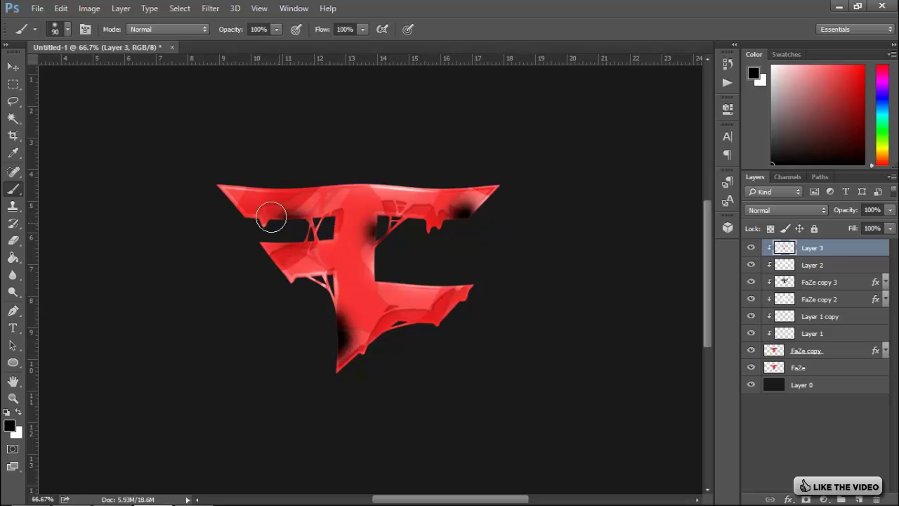
pyautogui.moveTo(272, 213)
pyautogui.mouseDown()
pyautogui.moveTo(278, 220)
pyautogui.moveTo(327, 201)
pyautogui.mouseUp()
pyautogui.hotkey('ctrl', 'z')
pyautogui.moveTo(224, 207)
pyautogui.mouseDown()
pyautogui.moveTo(300, 199)
pyautogui.moveTo(362, 199)
pyautogui.moveTo(376, 219)
pyautogui.moveTo(332, 191)
pyautogui.mouseUp()
pyautogui.moveTo(405, 309); pyautogui.dragTo(422, 321)
# - Set the shading layer to Overlay blending at 48% opacity
pyautogui.click(788, 209)
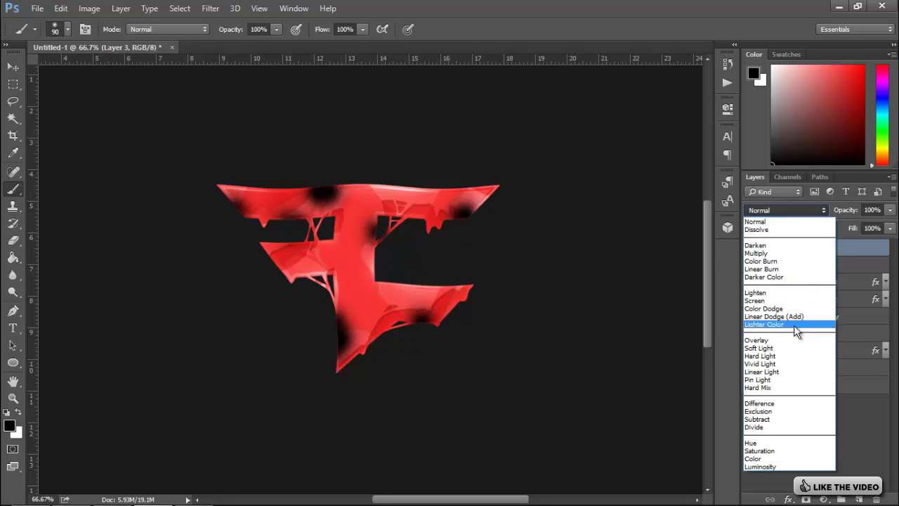
pyautogui.click(784, 342)
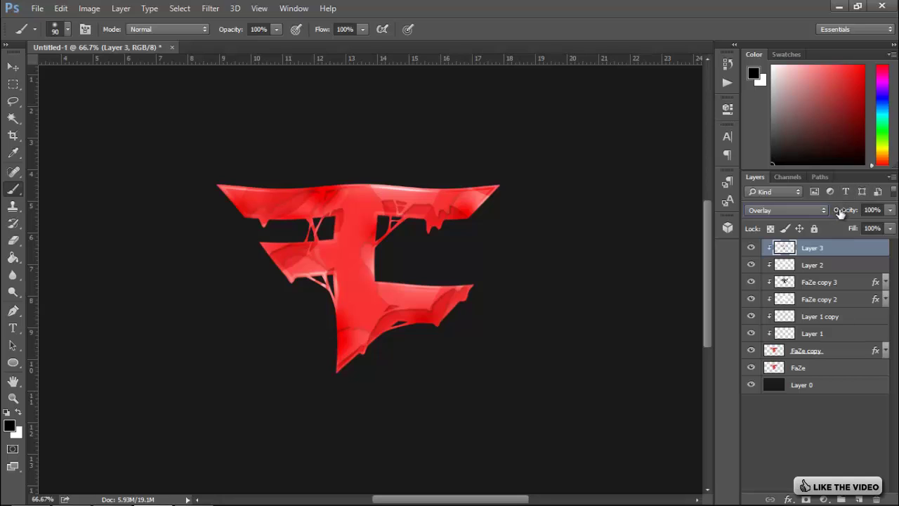
pyautogui.moveTo(842, 212); pyautogui.dragTo(808, 220)
# - Add a new Layer 4 clipped to the logo, switch to white, shrink the brush and zoom in
pyautogui.click(859, 498)
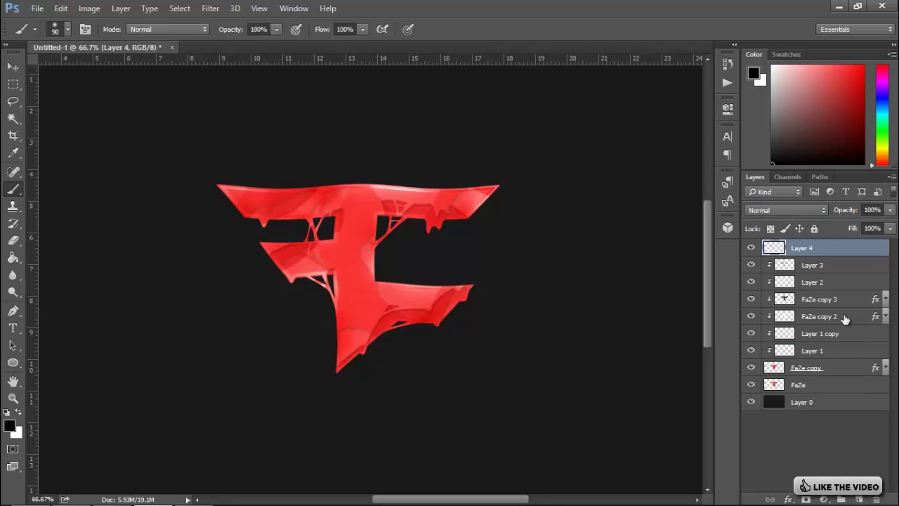
pyautogui.rightClick(822, 247)
pyautogui.click(626, 269)
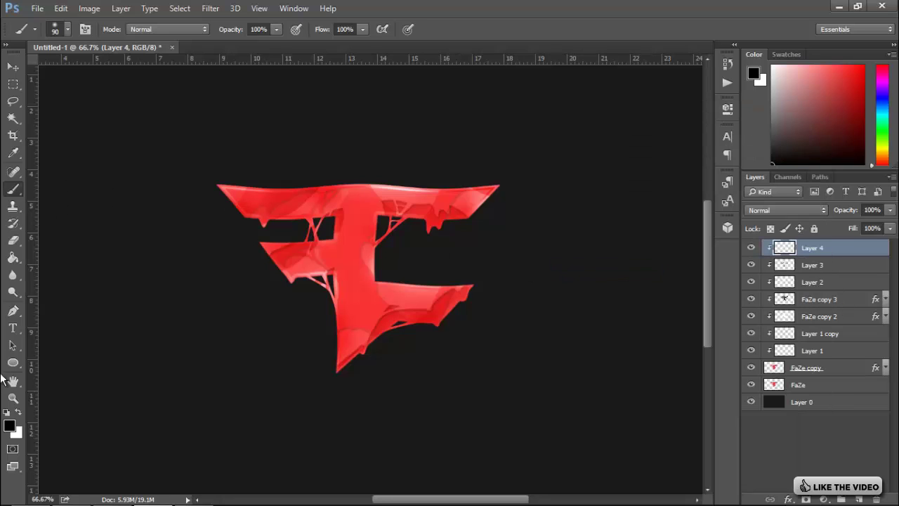
pyautogui.click(19, 412)
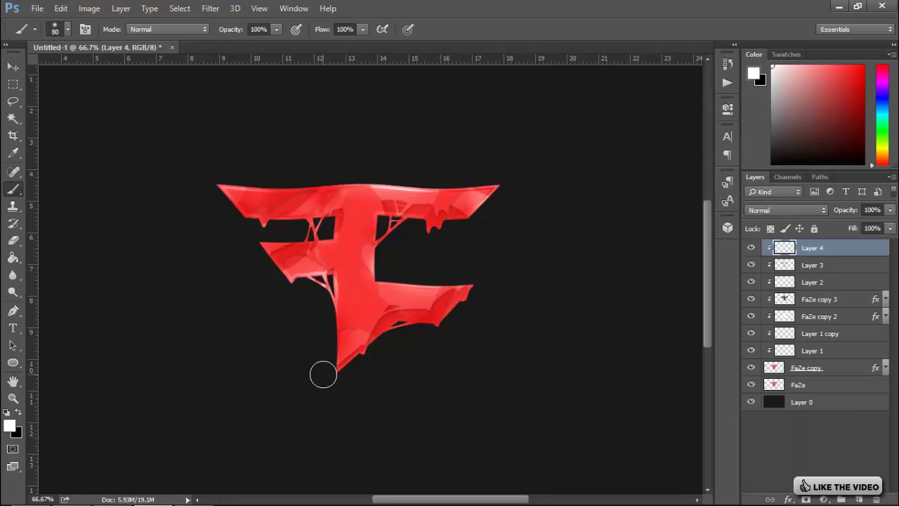
pyautogui.press('[')
pyautogui.press('[')
pyautogui.press('[')
pyautogui.press('[')
pyautogui.press('[')
pyautogui.press('[')
pyautogui.press('[')
pyautogui.press('[')
pyautogui.press('[')
pyautogui.hotkey('ctrl', '+')
pyautogui.hotkey('ctrl', '+')
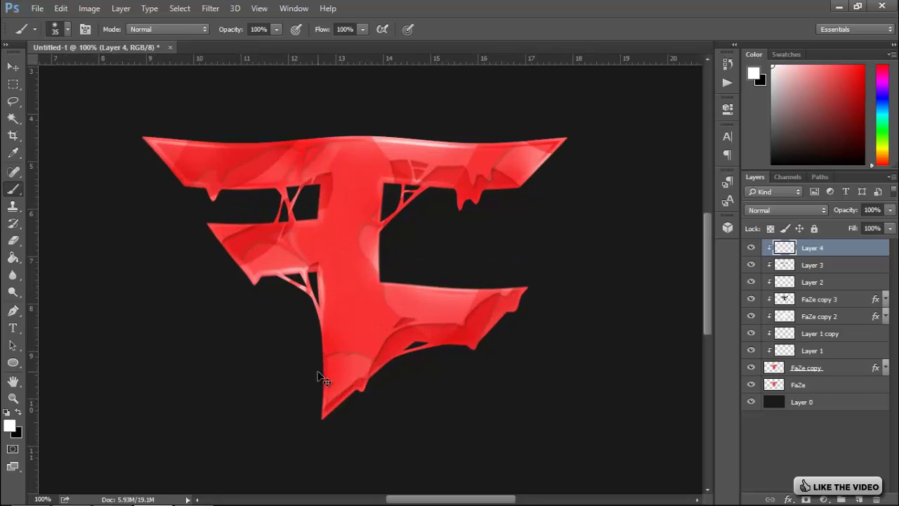
pyautogui.scroll(2, 189, 342)
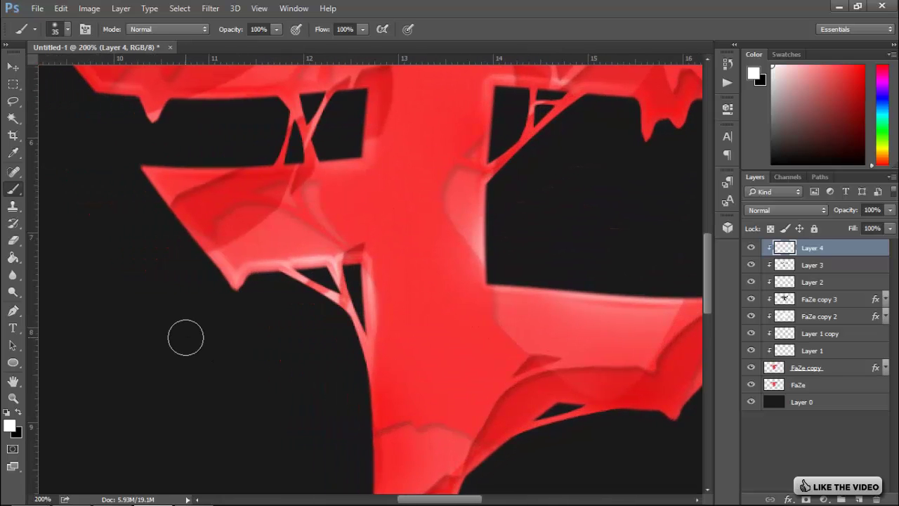
pyautogui.press('[')
pyautogui.press('[')
# - Paint small white glints on the logo's drip tips
pyautogui.moveTo(149, 113); pyautogui.dragTo(158, 114)
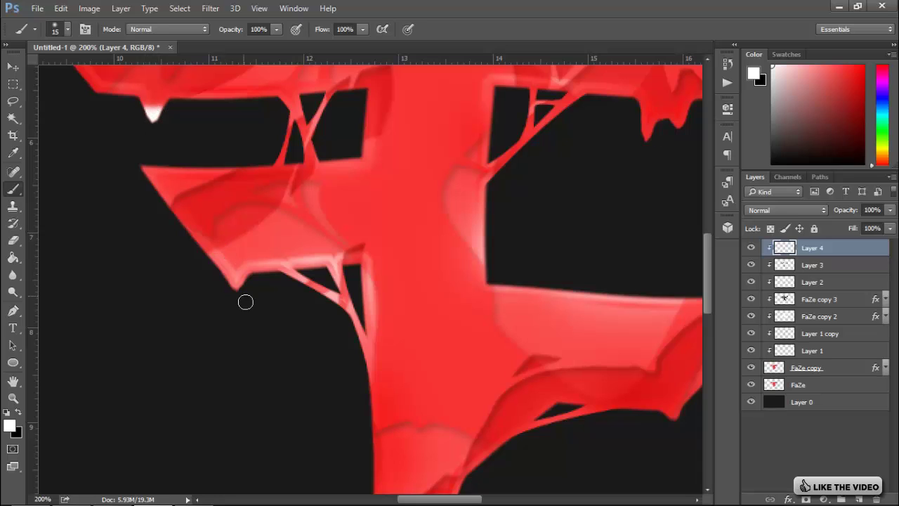
pyautogui.moveTo(243, 286); pyautogui.dragTo(236, 284)
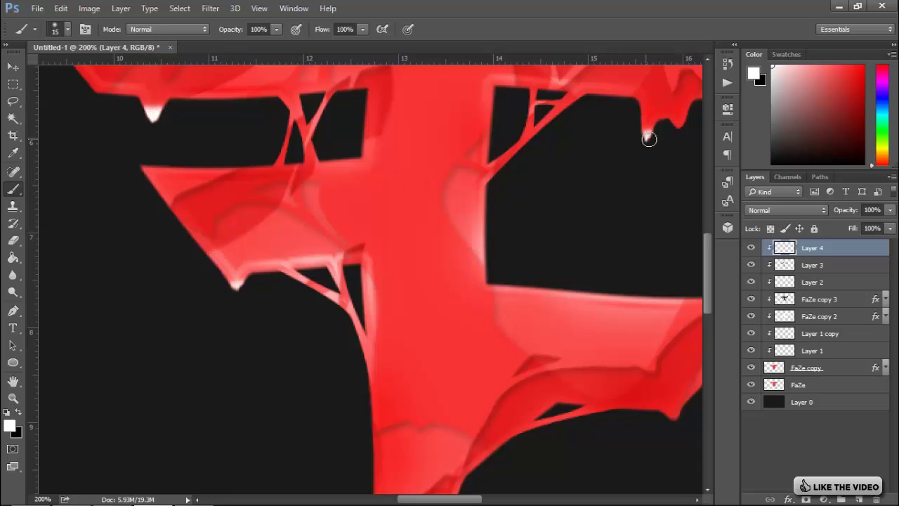
pyautogui.moveTo(693, 110); pyautogui.dragTo(679, 121)
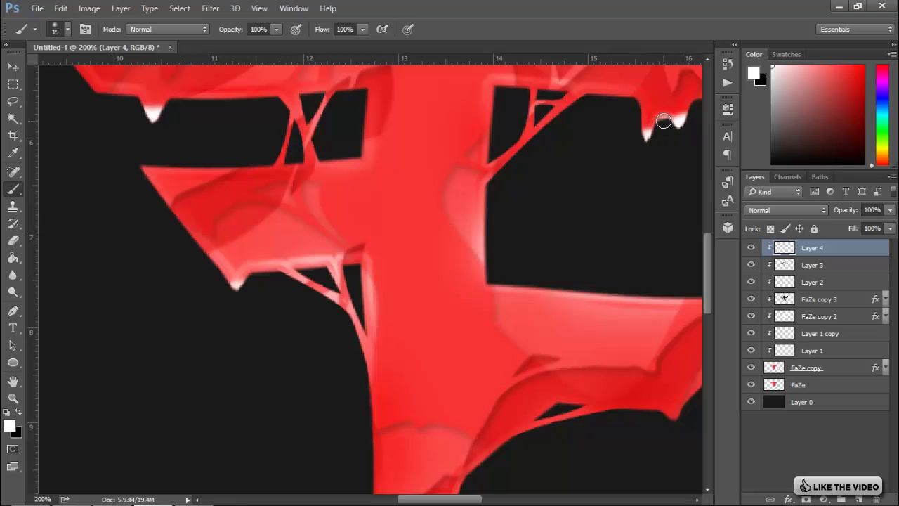
pyautogui.moveTo(686, 409); pyautogui.dragTo(673, 417)
pyautogui.scroll(-2, 610, 424)
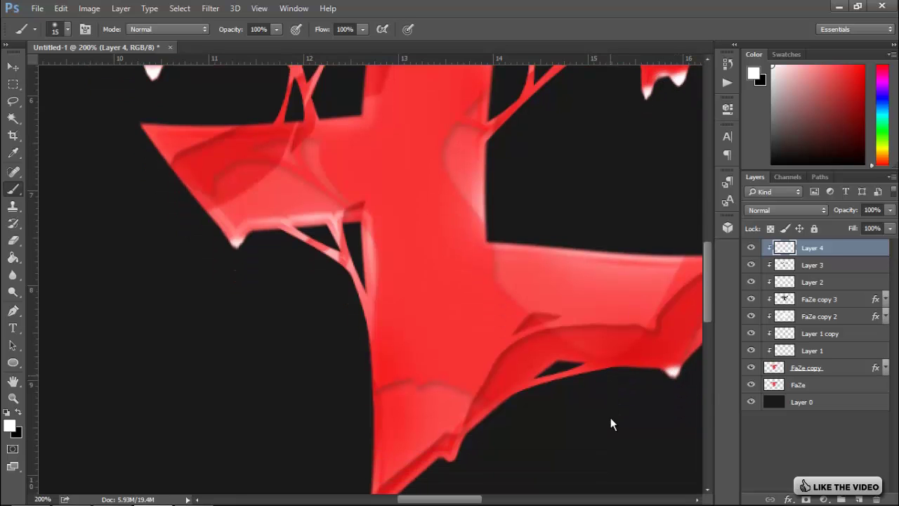
pyautogui.scroll(-1, 610, 424)
pyautogui.moveTo(455, 443); pyautogui.dragTo(450, 433)
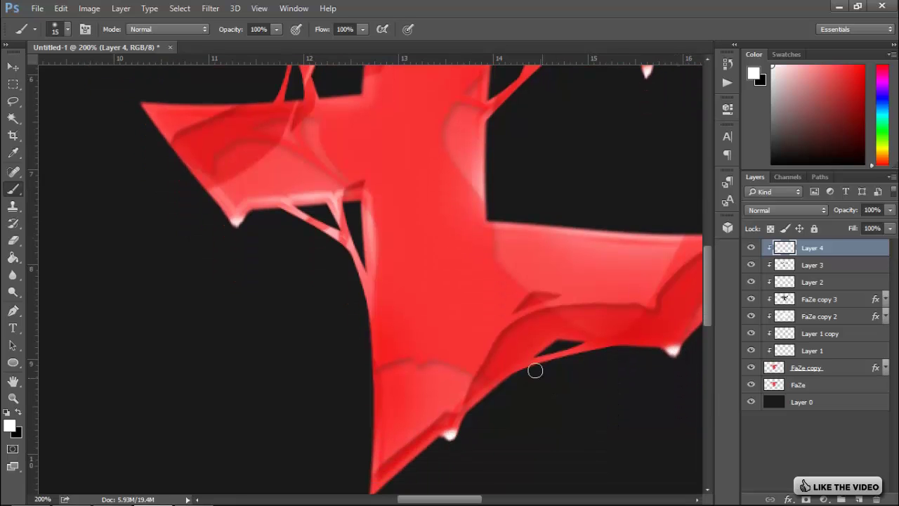
# - Highlight the lower red edge and the thin strands under the left arm in white
pyautogui.moveTo(534, 371); pyautogui.dragTo(594, 355)
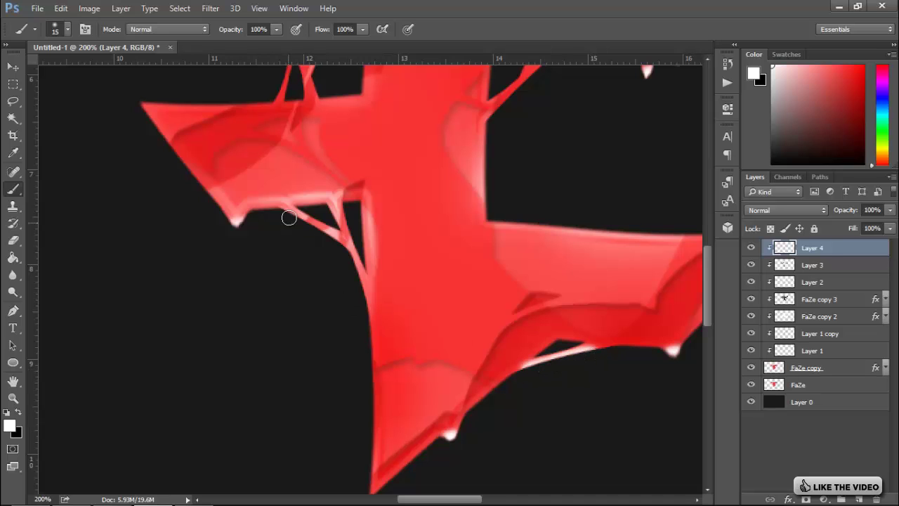
pyautogui.moveTo(288, 215)
pyautogui.mouseDown()
pyautogui.moveTo(356, 241)
pyautogui.moveTo(343, 208)
pyautogui.moveTo(369, 284)
pyautogui.mouseUp()
pyautogui.scroll(3, 311, 336)
pyautogui.moveTo(319, 184)
pyautogui.mouseDown()
pyautogui.moveTo(316, 166)
pyautogui.moveTo(330, 137)
pyautogui.mouseUp()
pyautogui.moveTo(294, 164); pyautogui.dragTo(287, 195)
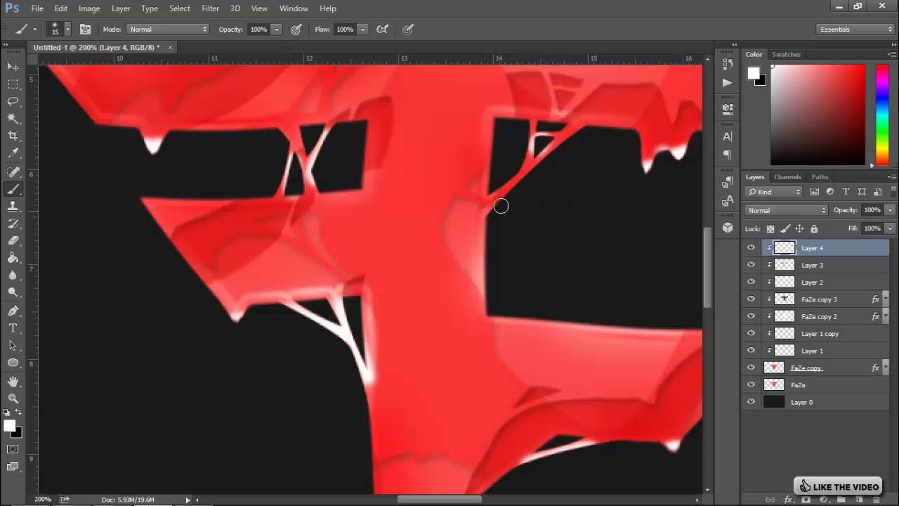
pyautogui.moveTo(505, 195); pyautogui.dragTo(578, 134)
pyautogui.hscroll(3, 567, 267)
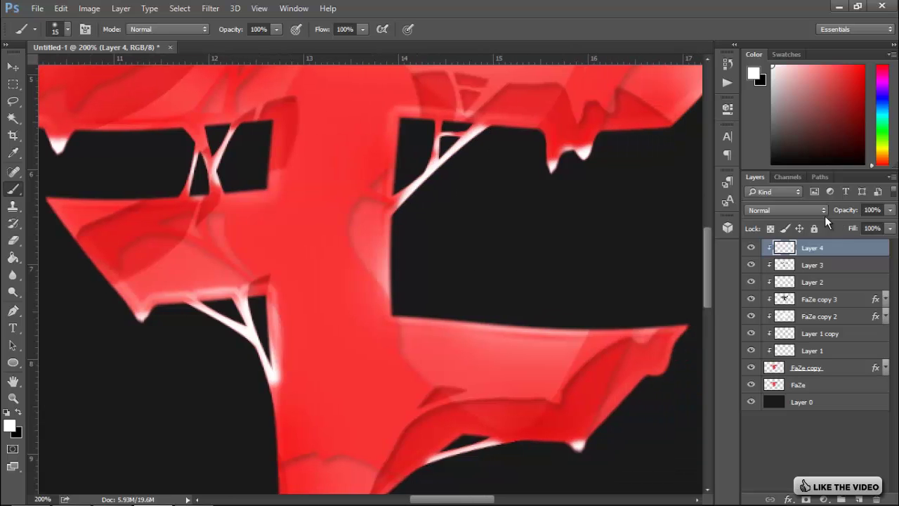
# - Set the glint layer to Overlay at 76% opacity and zoom out to the whole logo
pyautogui.click(818, 211)
pyautogui.click(791, 347)
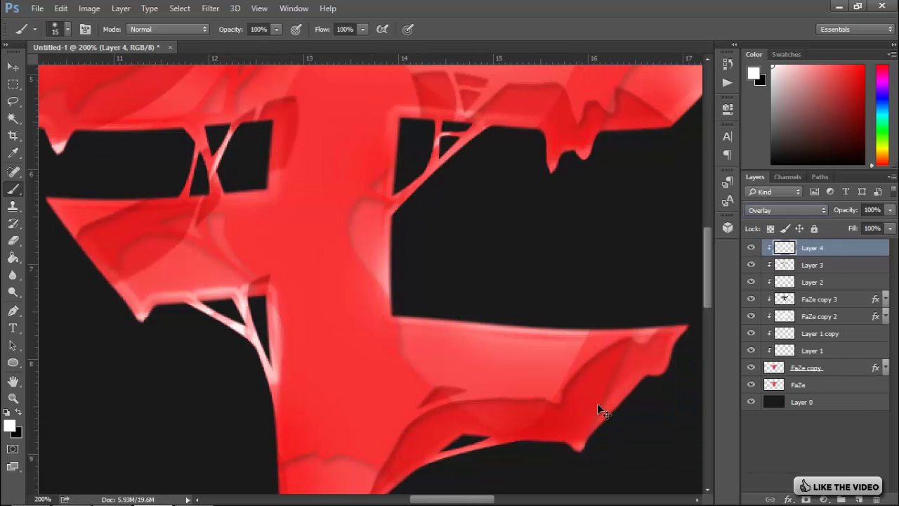
pyautogui.hotkey('ctrl', '-')
pyautogui.hotkey('ctrl', '-')
pyautogui.hotkey('ctrl', '+')
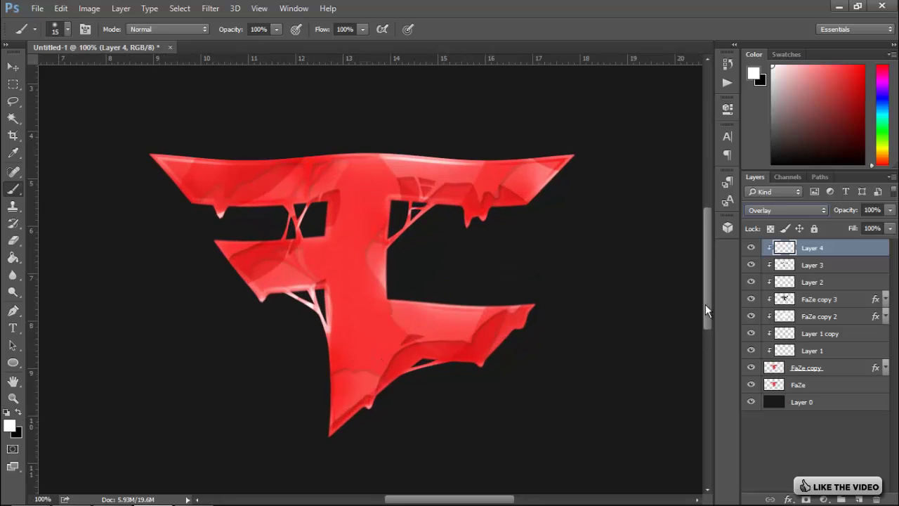
pyautogui.moveTo(849, 217)
pyautogui.mouseDown()
pyautogui.moveTo(833, 218)
pyautogui.moveTo(865, 209)
pyautogui.mouseUp()
pyautogui.click(769, 255)
pyautogui.hotkey('ctrl', '-')
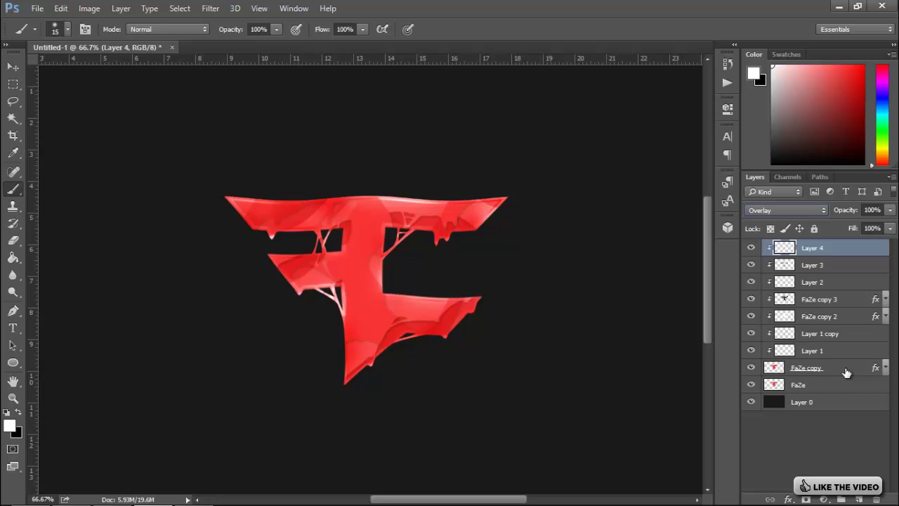
# - Rasterize the FaZe copy layer's style into its pixels
pyautogui.keyDown('shift'); pyautogui.click(847, 373); pyautogui.keyUp('shift')
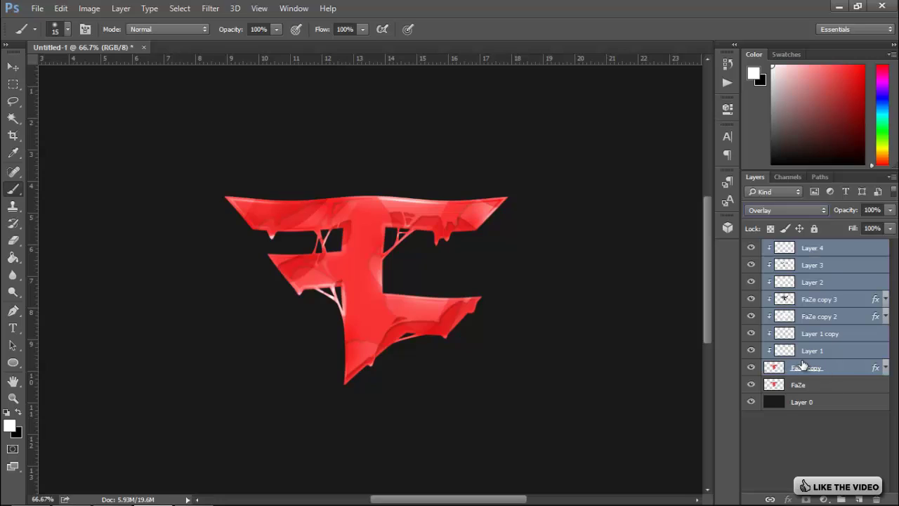
pyautogui.click(845, 372)
pyautogui.rightClick(843, 368)
pyautogui.click(632, 226)
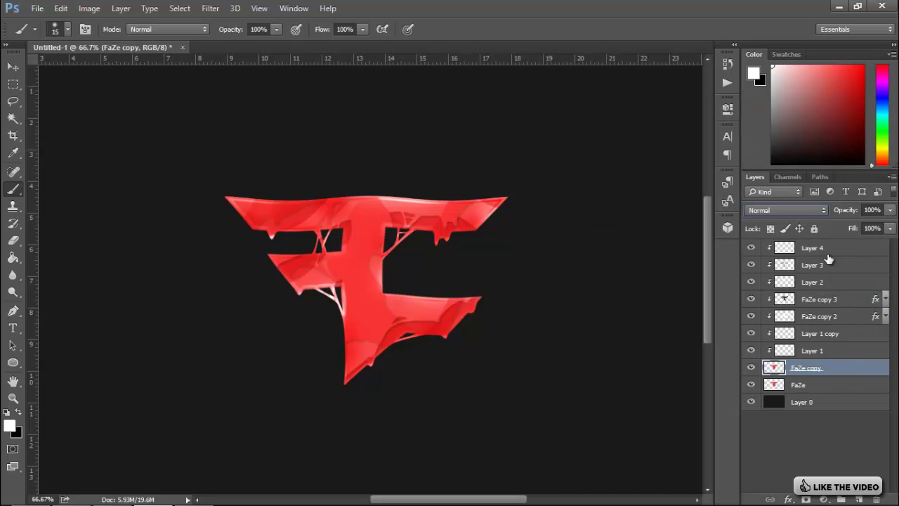
# - Merge the logo copy layers up to Layer 4 into one and add a new Layer 5
pyautogui.keyDown('shift'); pyautogui.click(826, 257); pyautogui.keyUp('shift')
pyautogui.rightClick(746, 294)
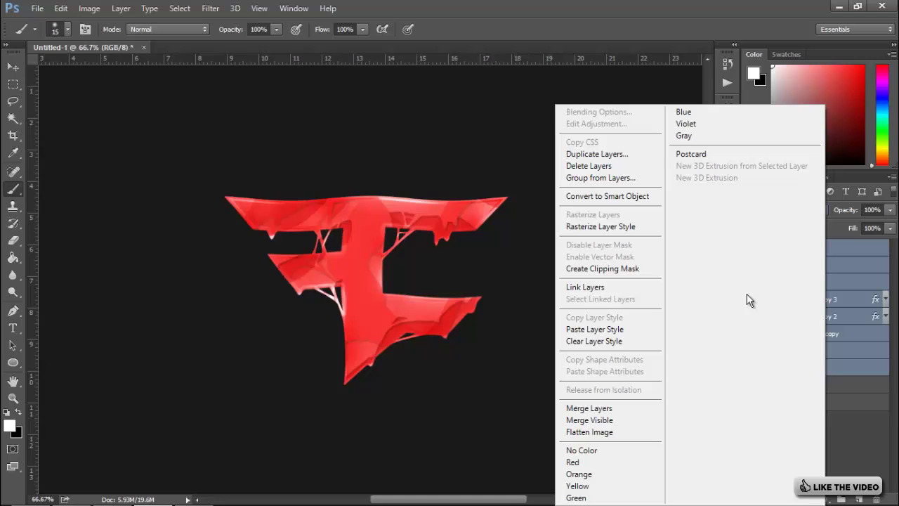
pyautogui.click(624, 412)
pyautogui.click(858, 498)
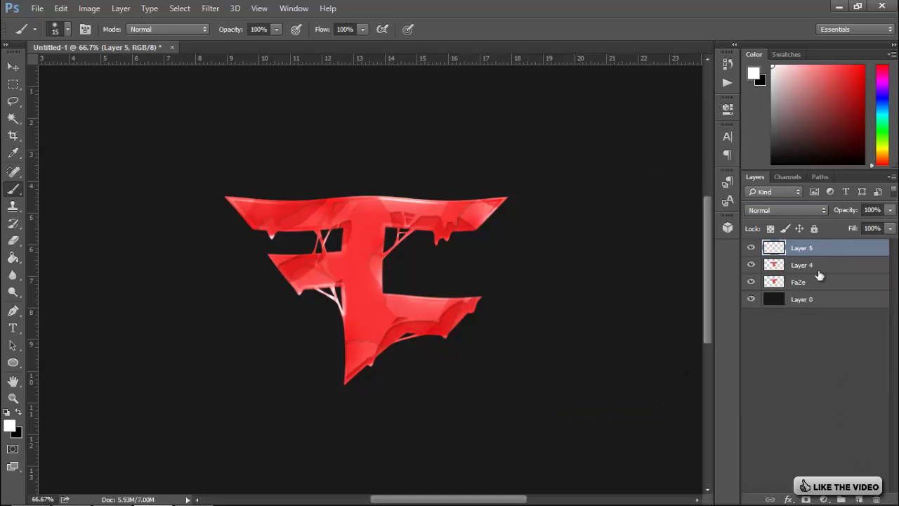
pyautogui.rightClick(815, 243)
# - Clip Layer 5 to Layer 4 and dab soft white 150 px highlights on the F's bars
pyautogui.click(569, 270)
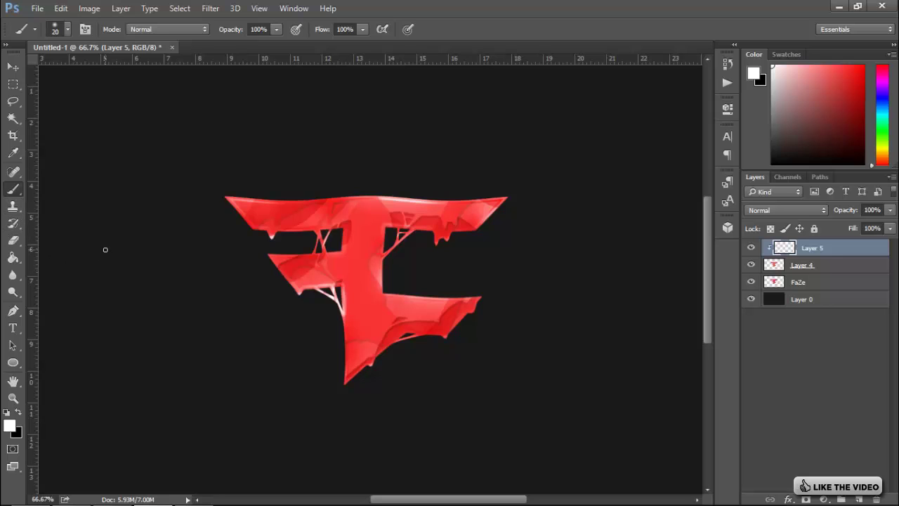
pyautogui.press(']')
pyautogui.press(']')
pyautogui.press(']')
pyautogui.press(']')
pyautogui.press(']')
pyautogui.press(']')
pyautogui.press(']')
pyautogui.press(']')
pyautogui.press(']')
pyautogui.press(']')
pyautogui.press(']')
pyautogui.press(']')
pyautogui.press(']')
pyautogui.press(']')
pyautogui.press('[')
pyautogui.press('[')
pyautogui.press('[')
pyautogui.press('[')
pyautogui.click(297, 216)
pyautogui.click(397, 219)
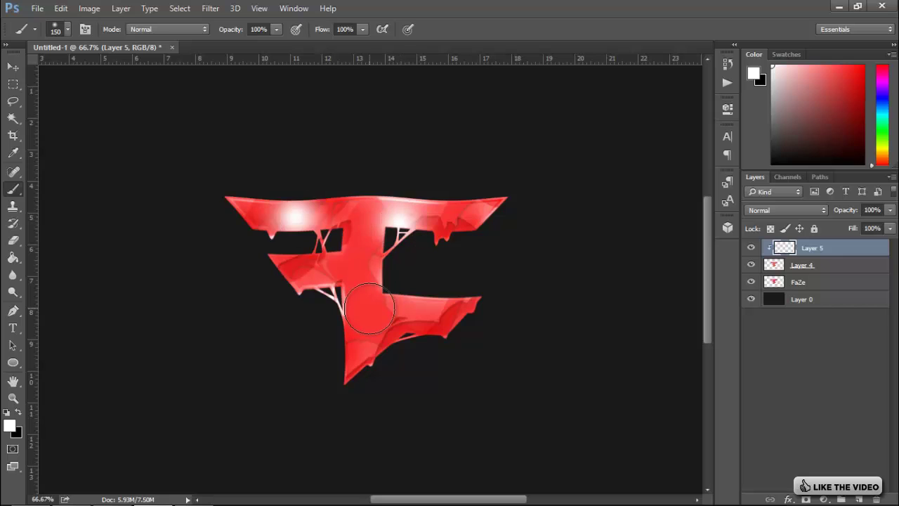
pyautogui.click(369, 308)
pyautogui.click(314, 279)
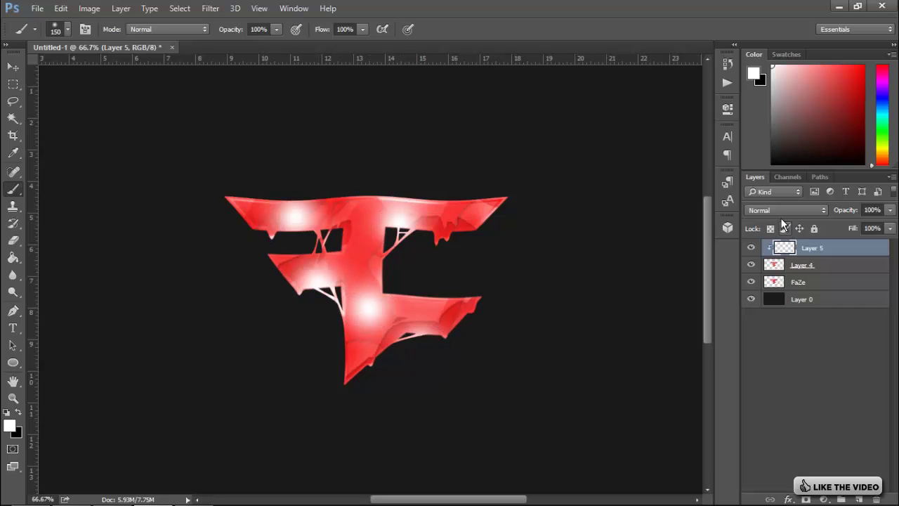
# - Set the highlight layer to Overlay and merge it down into Layer 4
pyautogui.click(781, 210)
pyautogui.click(812, 337)
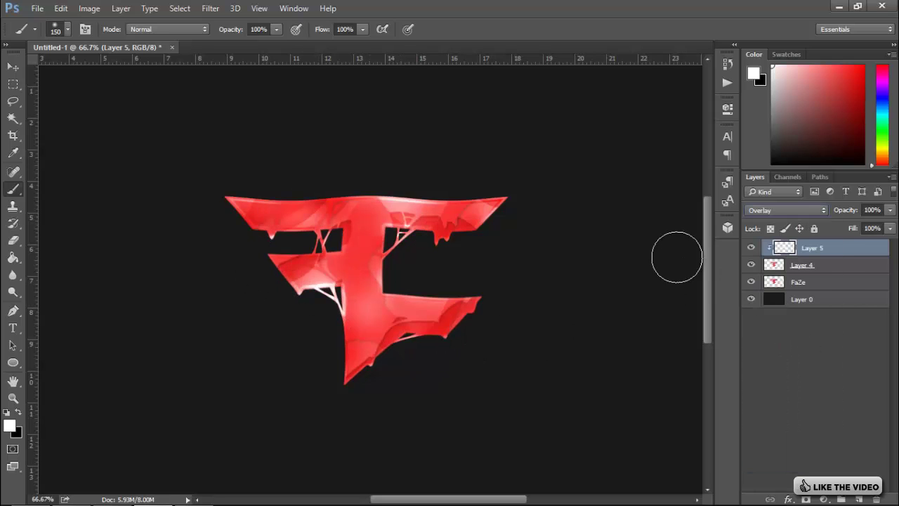
pyautogui.rightClick(828, 247)
pyautogui.click(623, 405)
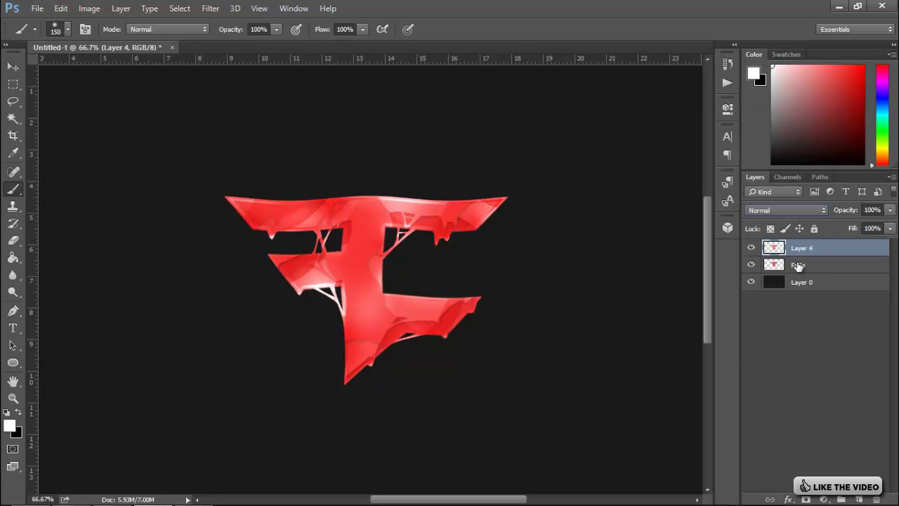
# - Add a 1 px Stroke to Layer 4 in the logo red darkened to deep red
pyautogui.doubleClick(842, 253)
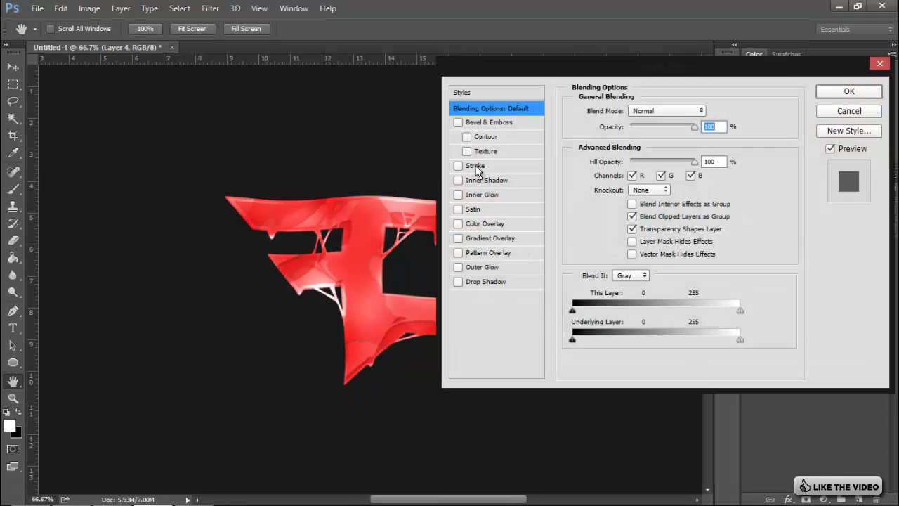
pyautogui.click(474, 166)
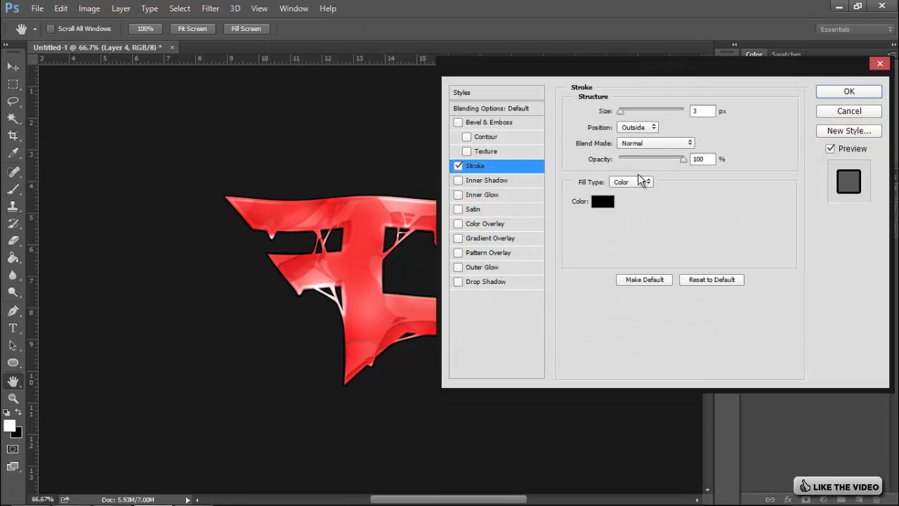
pyautogui.click(602, 204)
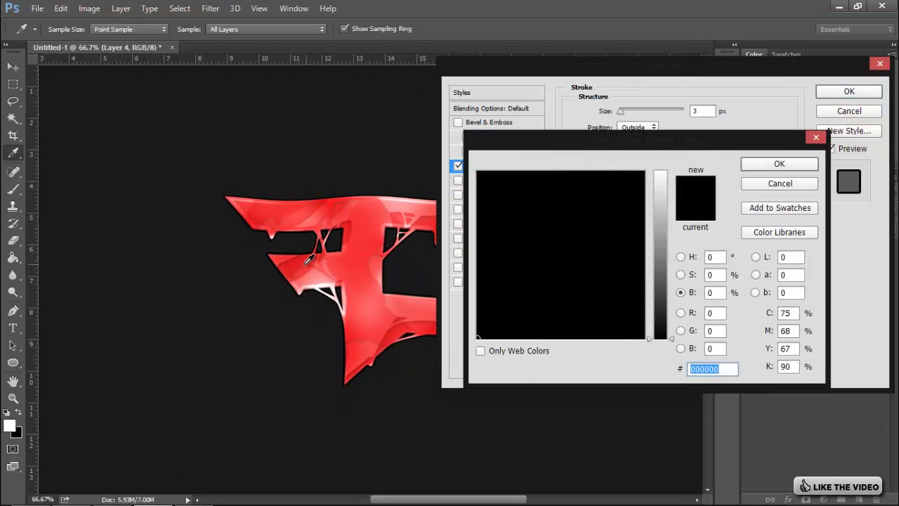
pyautogui.click(307, 260)
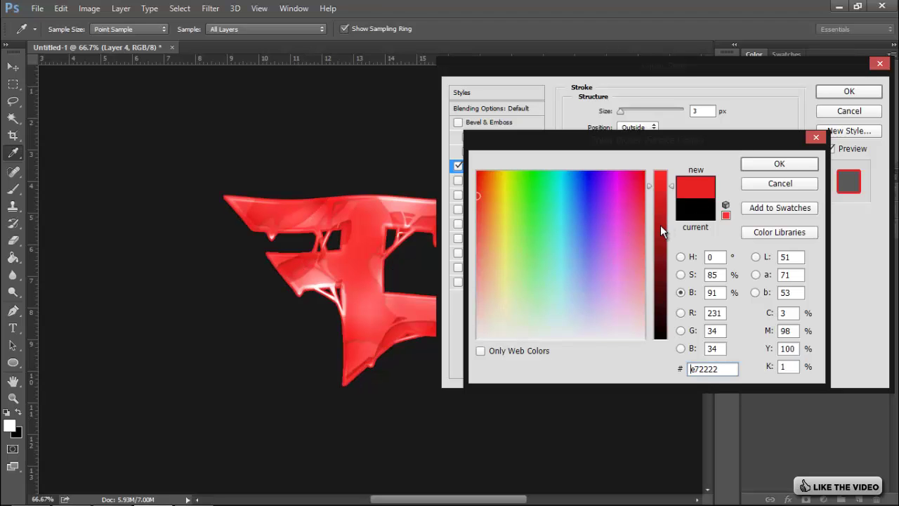
pyautogui.moveTo(663, 216); pyautogui.dragTo(659, 271)
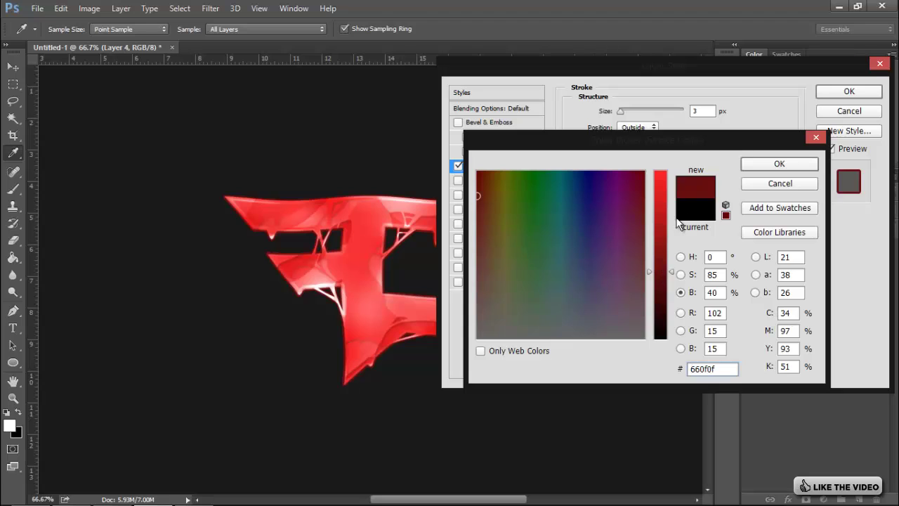
pyautogui.click(796, 170)
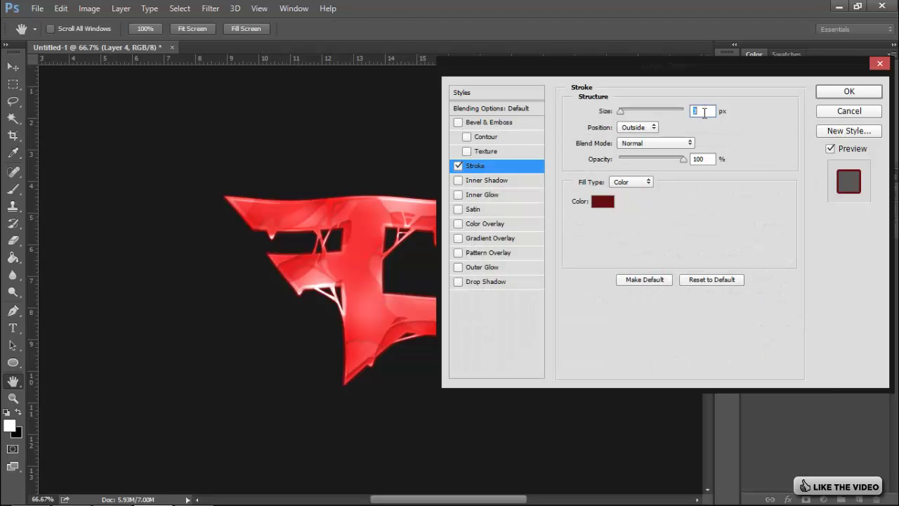
pyautogui.doubleClick(703, 111)
pyautogui.write('1')
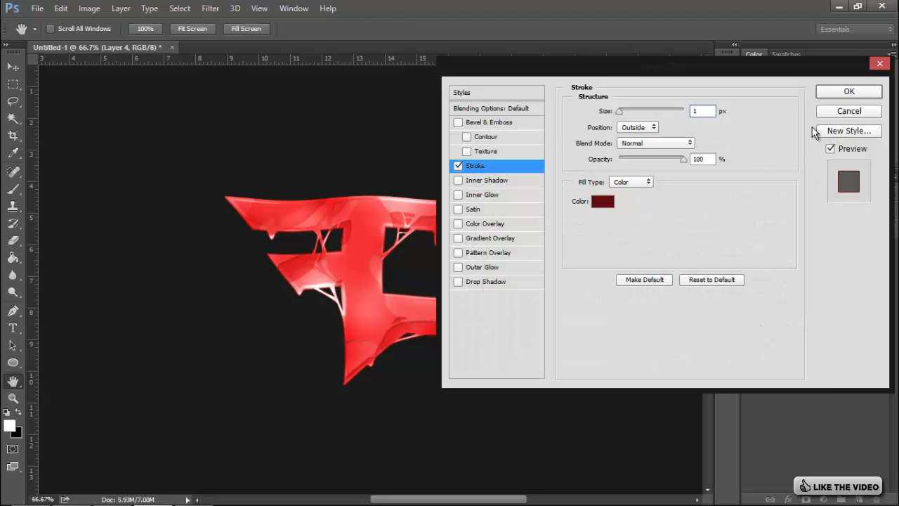
pyautogui.click(835, 93)
# - Switch back to the brush, collapse Layer 4's effects and begin renaming the layer
pyautogui.press('b')
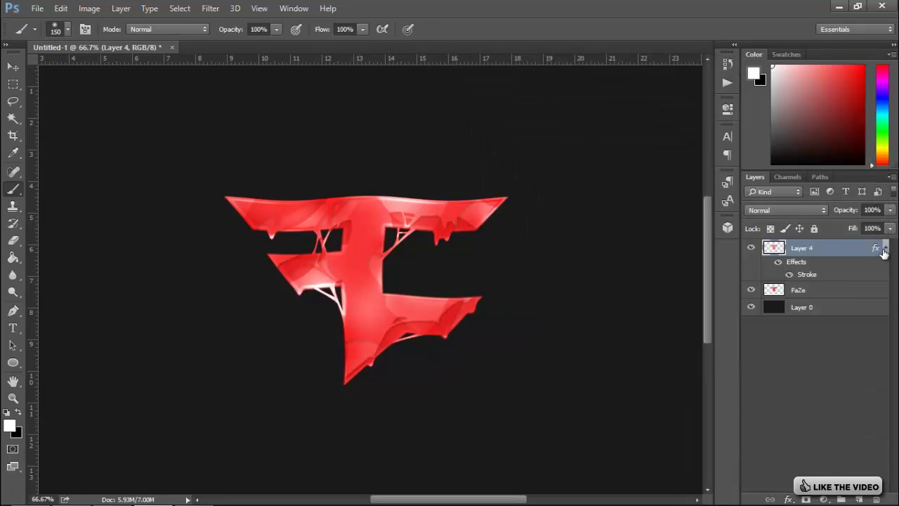
pyautogui.click(885, 250)
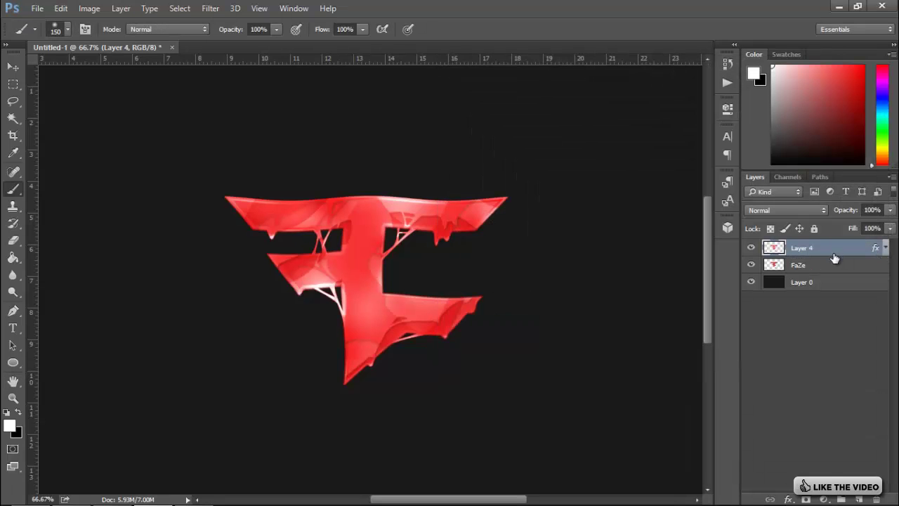
pyautogui.doubleClick(794, 246)
# - Name the layer Main, then extrude FaZe with New 3D Extrusion, declining the 3D workspace
pyautogui.press('Return')
pyautogui.click(818, 270)
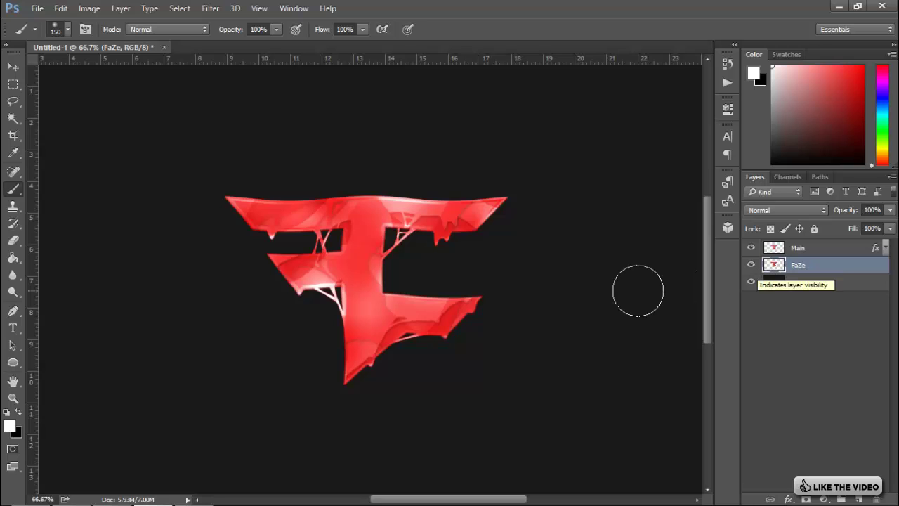
pyautogui.click(235, 9)
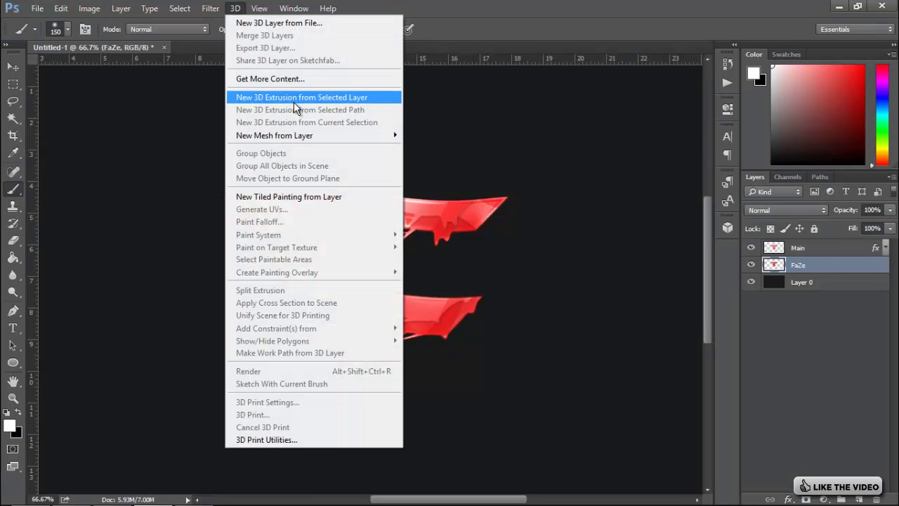
pyautogui.click(295, 102)
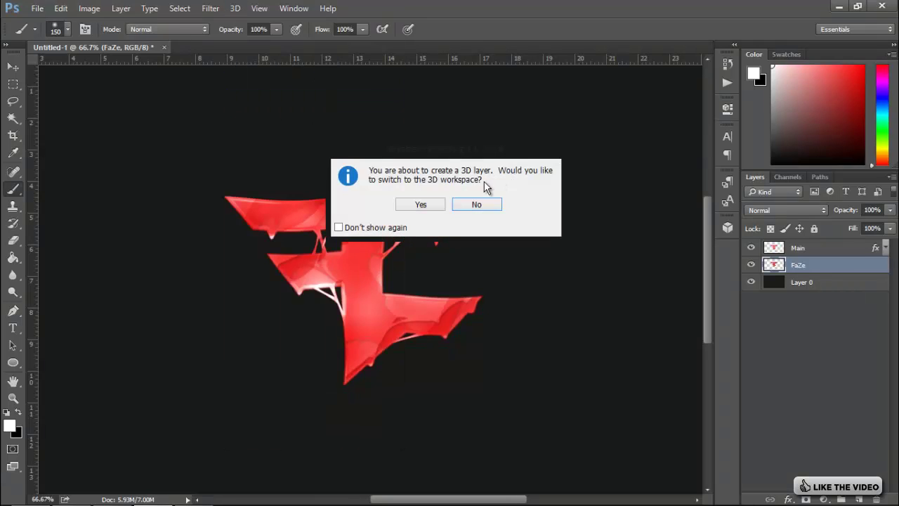
pyautogui.moveTo(445, 151); pyautogui.dragTo(537, 140)
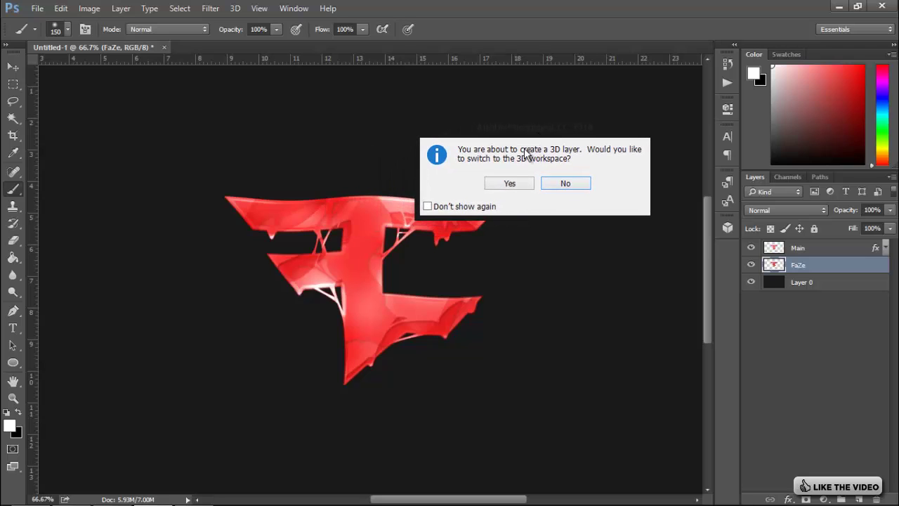
pyautogui.click(575, 182)
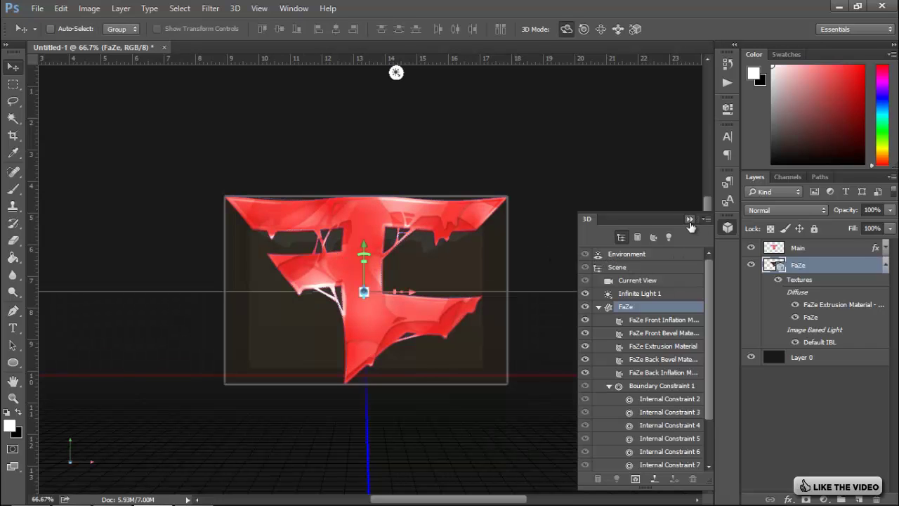
# - Rasterize the 3D FaZe layer to a flat pixel layer
pyautogui.click(690, 220)
pyautogui.rightClick(847, 270)
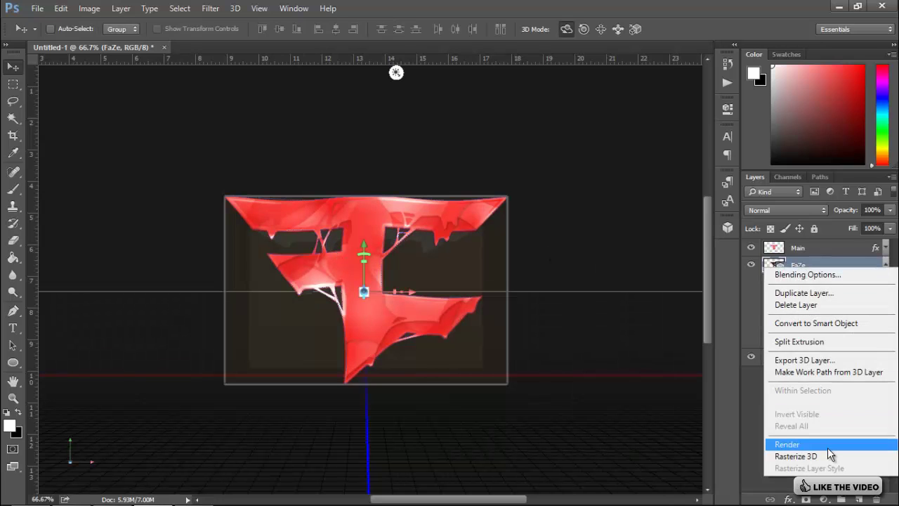
pyautogui.click(824, 454)
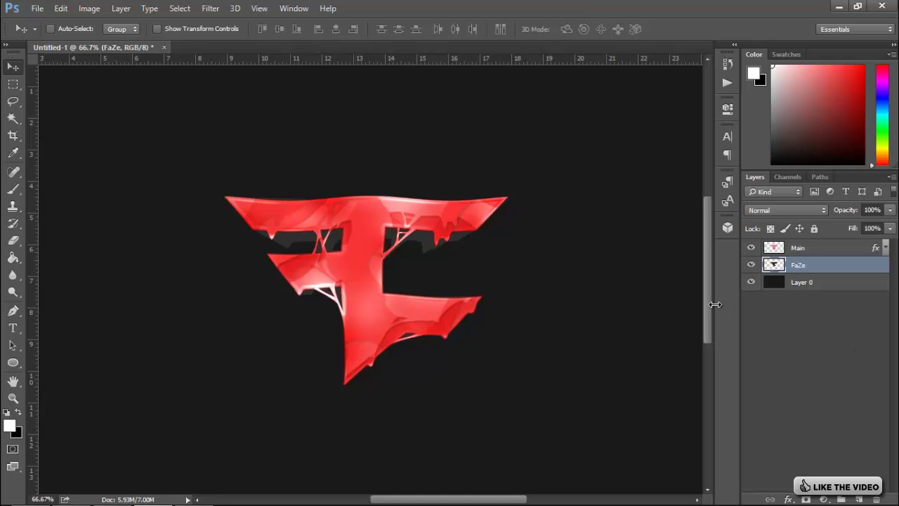
# - Darken the FaZe layer with Hue/Saturation Lightness -24
pyautogui.hotkey('ctrl', 'u')
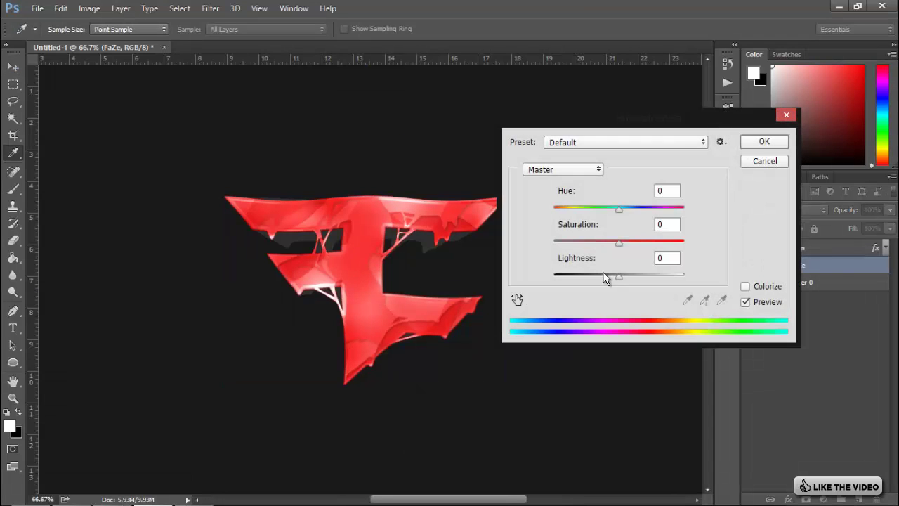
pyautogui.click(604, 275)
pyautogui.click(742, 145)
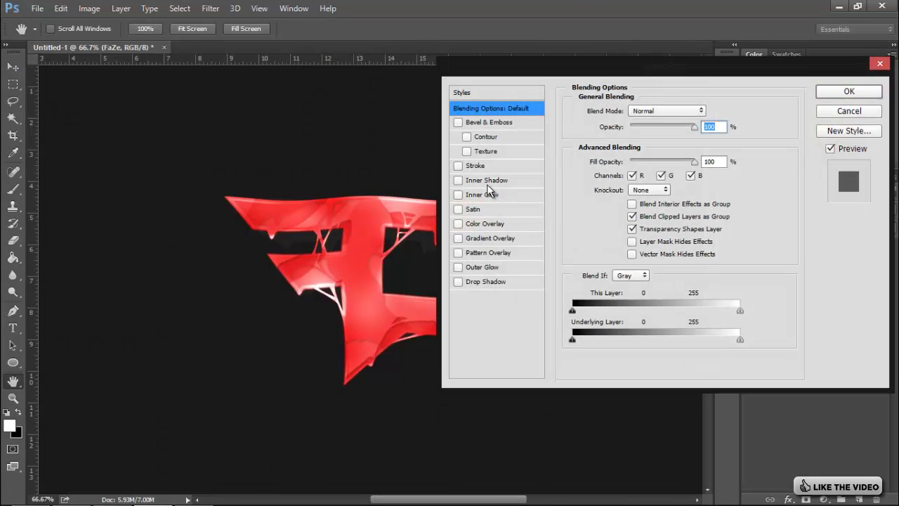
# - Give FaZe a larger white Overlay Inner Glow and add a new empty layer above
pyautogui.click(485, 194)
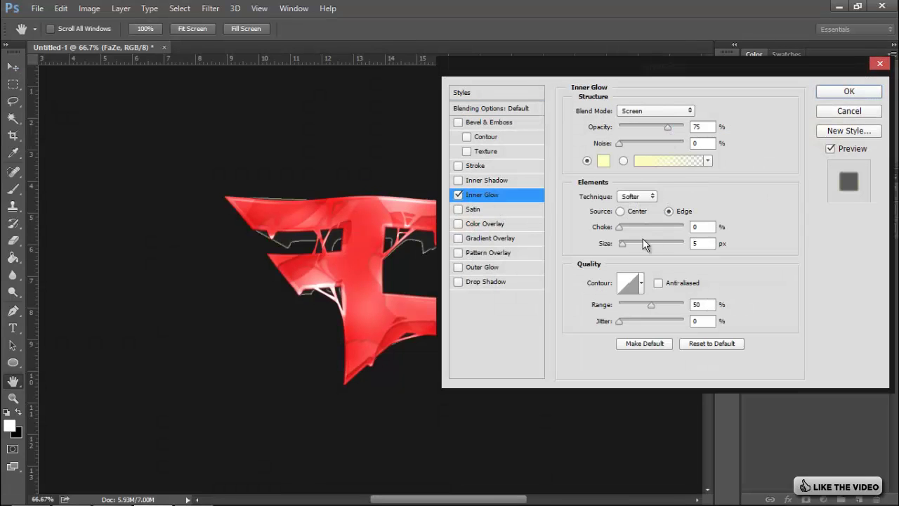
pyautogui.moveTo(623, 244); pyautogui.dragTo(629, 245)
pyautogui.click(646, 111)
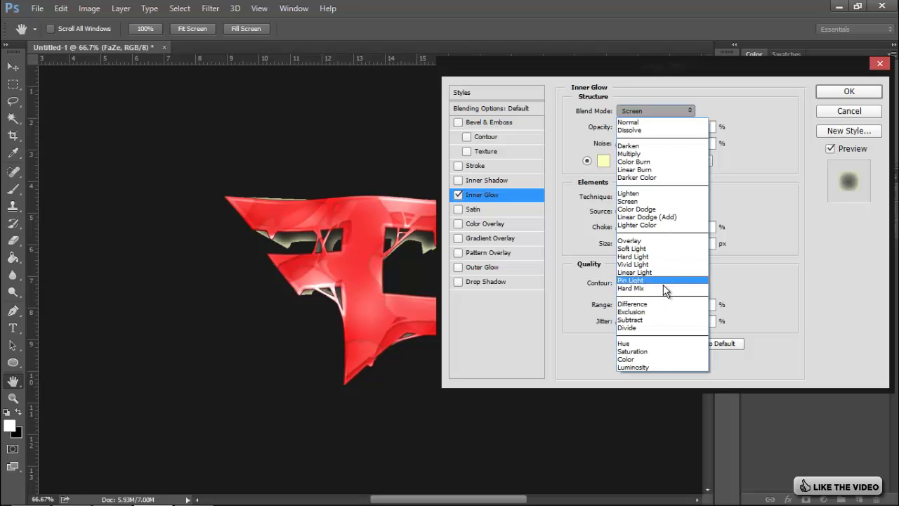
pyautogui.click(645, 241)
pyautogui.click(603, 160)
pyautogui.moveTo(502, 295); pyautogui.dragTo(463, 377)
pyautogui.click(788, 165)
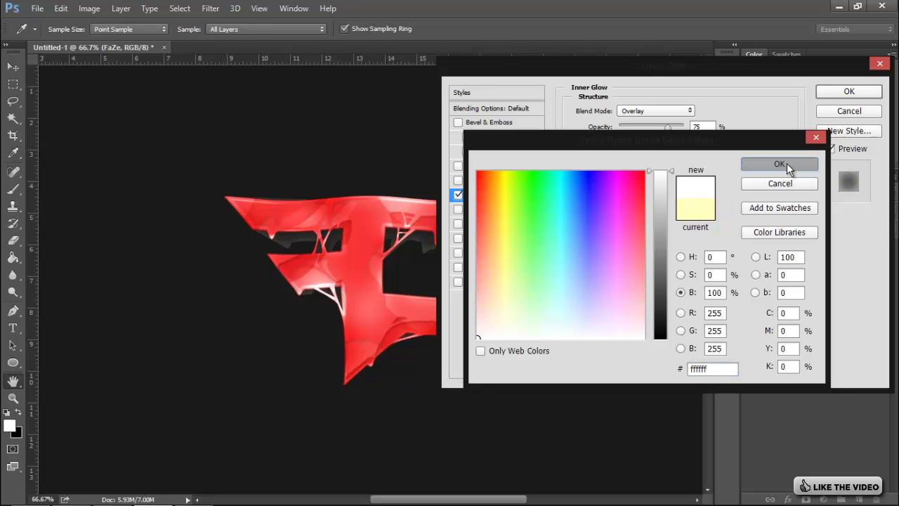
pyautogui.click(848, 91)
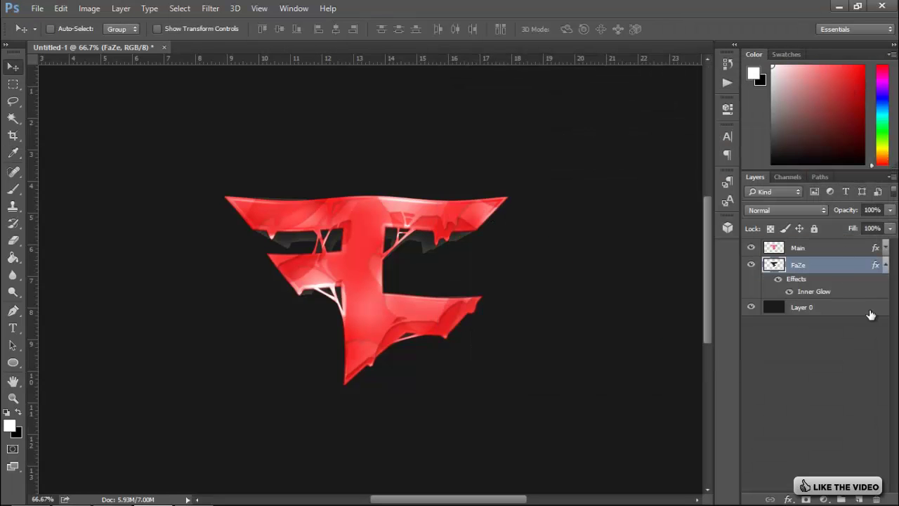
pyautogui.click(858, 500)
# - Clip Layer 1 to the FaZe layer and switch to path drawing, zoomed in on the logo
pyautogui.rightClick(828, 271)
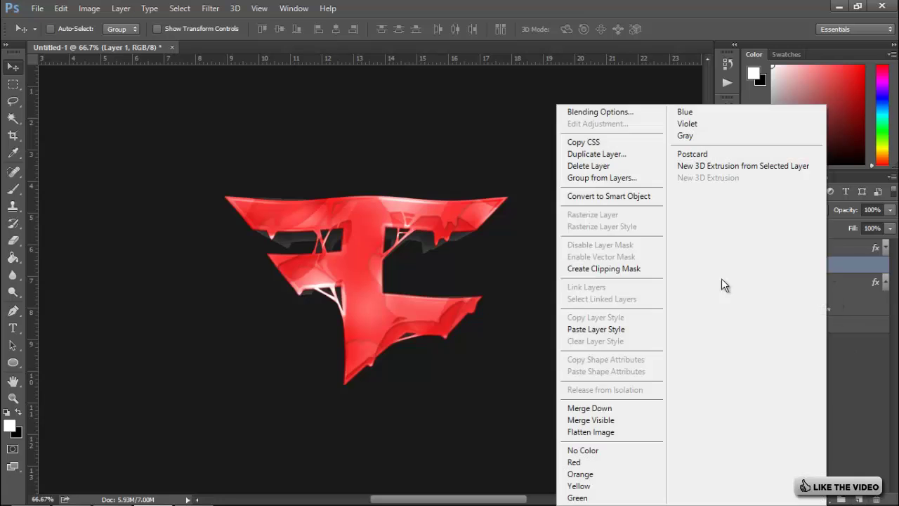
pyautogui.click(630, 274)
pyautogui.click(12, 311)
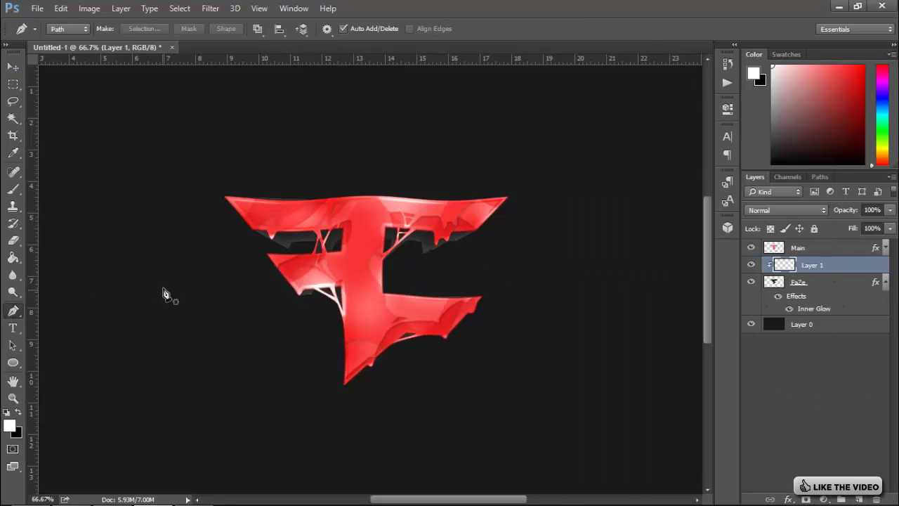
pyautogui.hotkey('ctrl', '+')
pyautogui.hotkey('ctrl', '+')
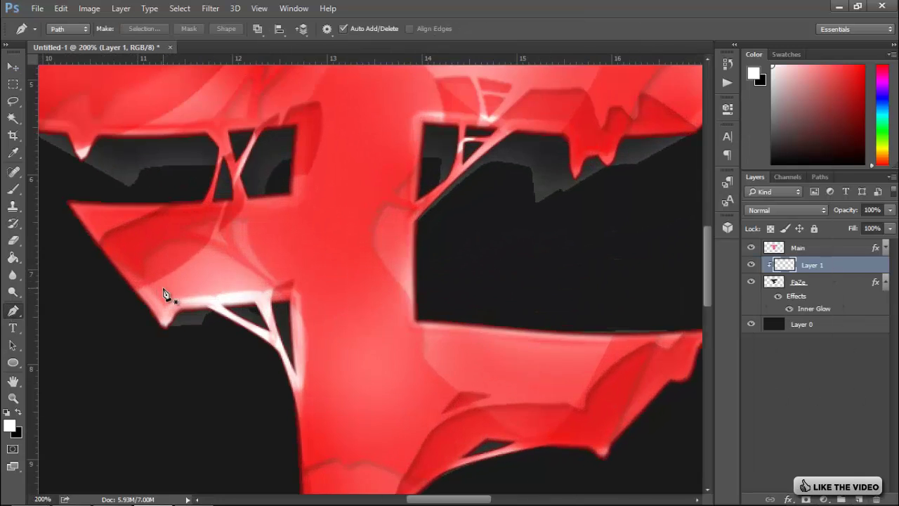
pyautogui.hscroll(-5, 168, 295)
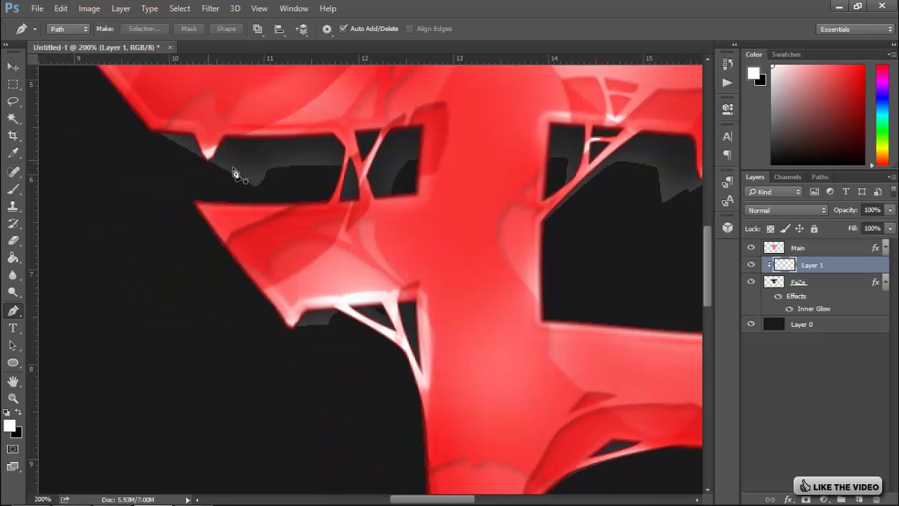
# - Start a streak outline in the upper gap, checking Fill Path but cancelling it
pyautogui.click(268, 137)
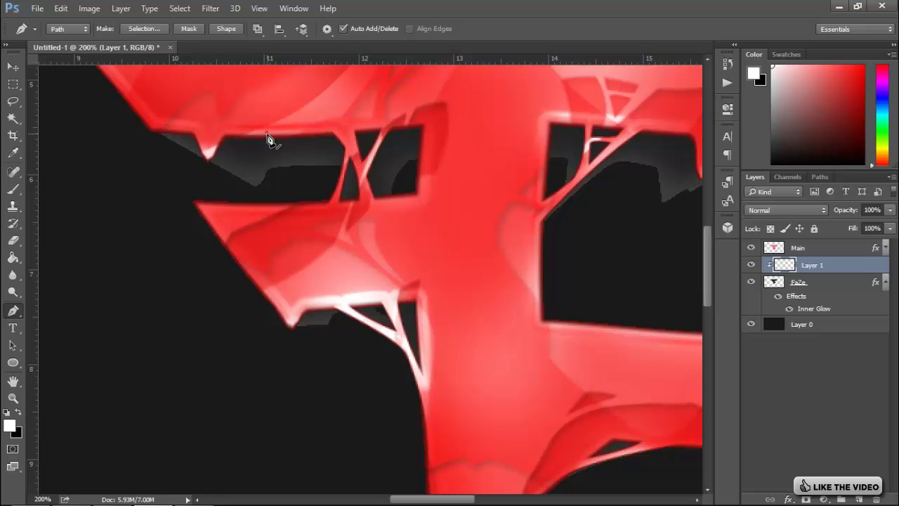
pyautogui.click(287, 176)
pyautogui.click(320, 129)
pyautogui.rightClick(294, 148)
pyautogui.click(329, 217)
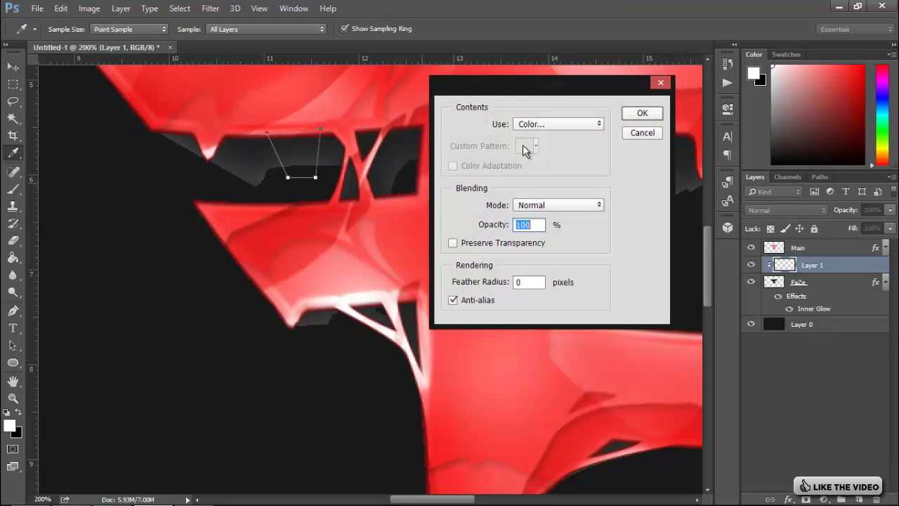
pyautogui.click(641, 133)
# - Draw two closed four-sided streak outlines in the dark gap under the top bar
pyautogui.click(221, 133)
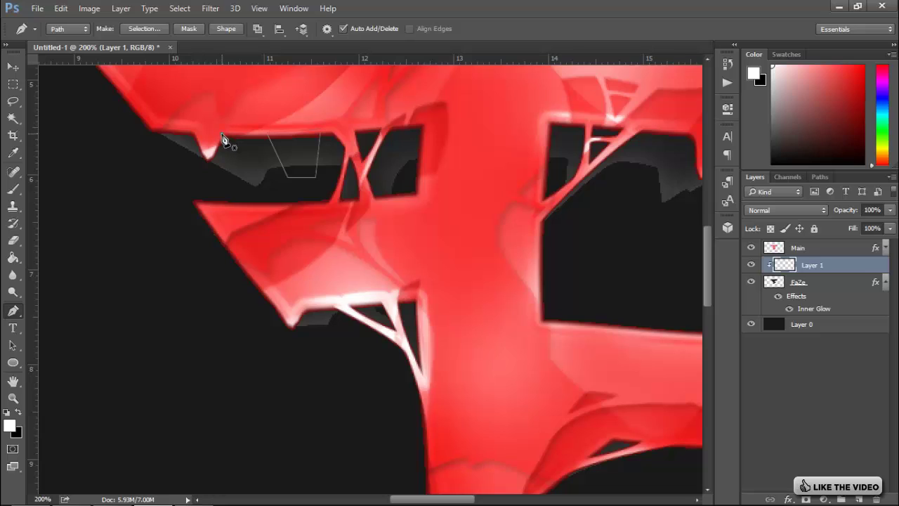
pyautogui.click(270, 174)
pyautogui.click(260, 191)
pyautogui.click(207, 162)
pyautogui.click(221, 135)
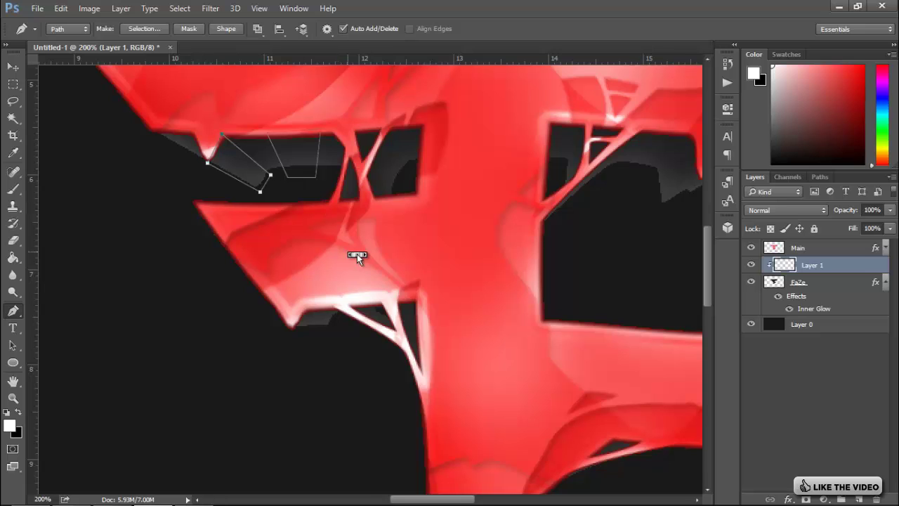
pyautogui.hscroll(2, 357, 254)
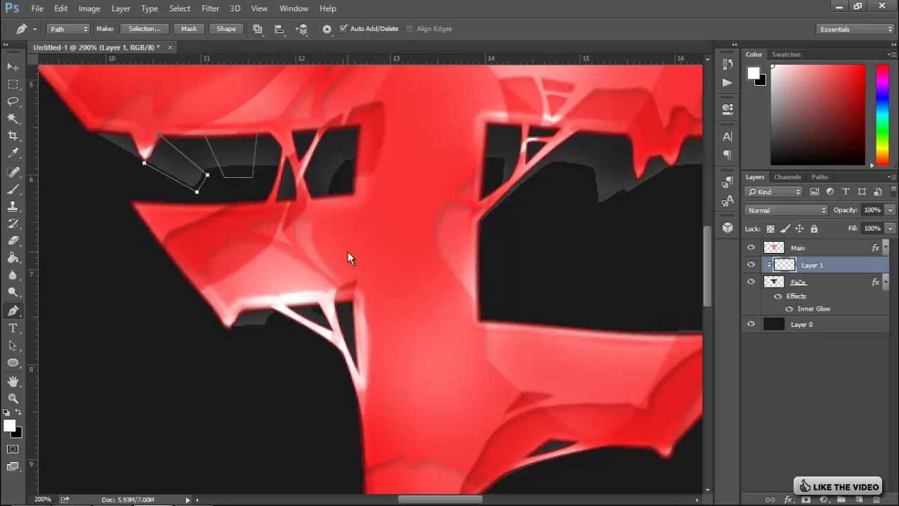
pyautogui.click(333, 191)
pyautogui.click(301, 171)
pyautogui.click(315, 142)
pyautogui.click(342, 174)
pyautogui.click(334, 191)
# - Outline more quad streak shapes further along the upper gap
pyautogui.hscroll(3, 351, 196)
pyautogui.click(419, 165)
pyautogui.click(432, 119)
pyautogui.click(412, 118)
pyautogui.click(412, 165)
pyautogui.click(418, 165)
pyautogui.click(495, 123)
pyautogui.click(484, 169)
# - Outline streak shapes in the right-hand gap and near the logo's right end
pyautogui.click(504, 175)
pyautogui.click(515, 130)
pyautogui.click(495, 124)
pyautogui.click(508, 207)
pyautogui.click(549, 176)
pyautogui.click(548, 151)
pyautogui.click(506, 195)
pyautogui.hscroll(3, 540, 181)
pyautogui.click(552, 138)
pyautogui.click(528, 177)
# - Outline small streak shapes in the gap under the middle bar, then zoom out to 100%
pyautogui.scroll(-5, 528, 190)
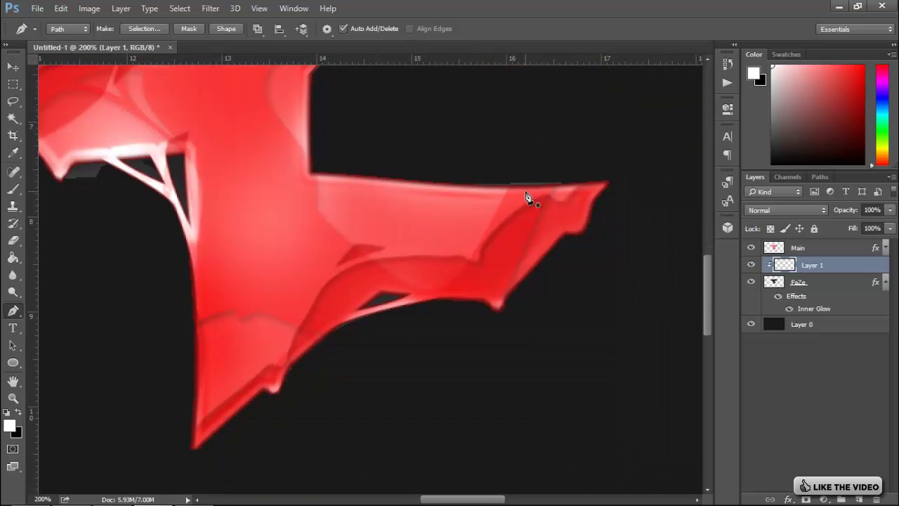
pyautogui.hscroll(-7, 529, 200)
pyautogui.scroll(2, 529, 201)
pyautogui.click(331, 243)
pyautogui.click(348, 236)
pyautogui.click(355, 246)
pyautogui.click(273, 241)
pyautogui.click(302, 246)
pyautogui.click(302, 252)
pyautogui.click(261, 251)
pyautogui.click(273, 240)
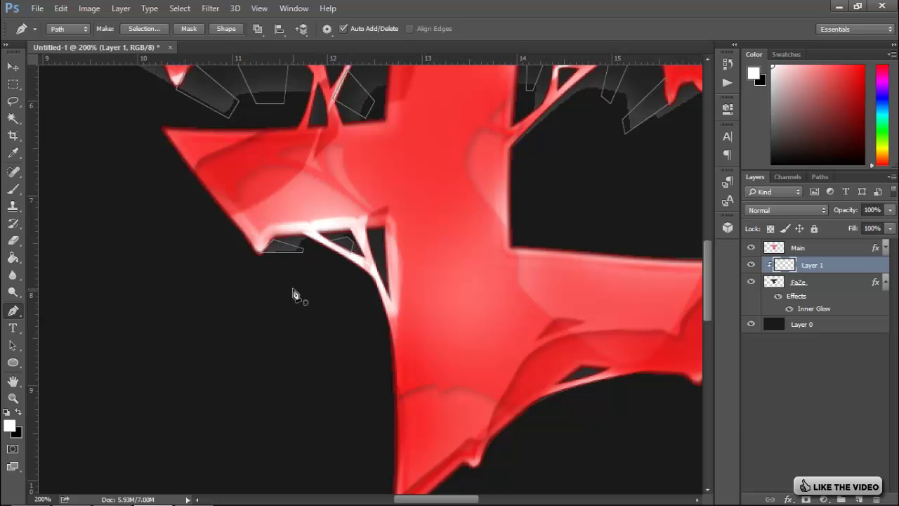
pyautogui.hotkey('ctrl', '-')
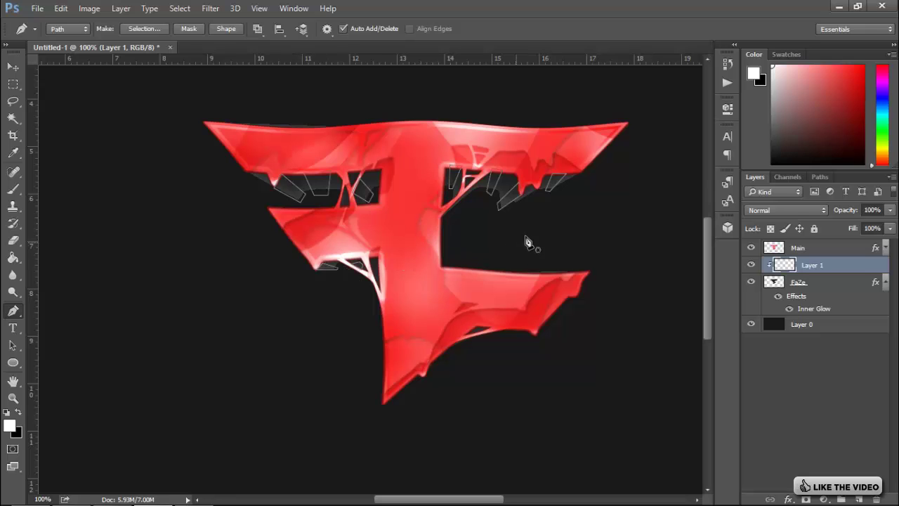
# - Fill the streak paths with White on Layer 1, then delete the path
pyautogui.rightClick(487, 244)
pyautogui.click(522, 285)
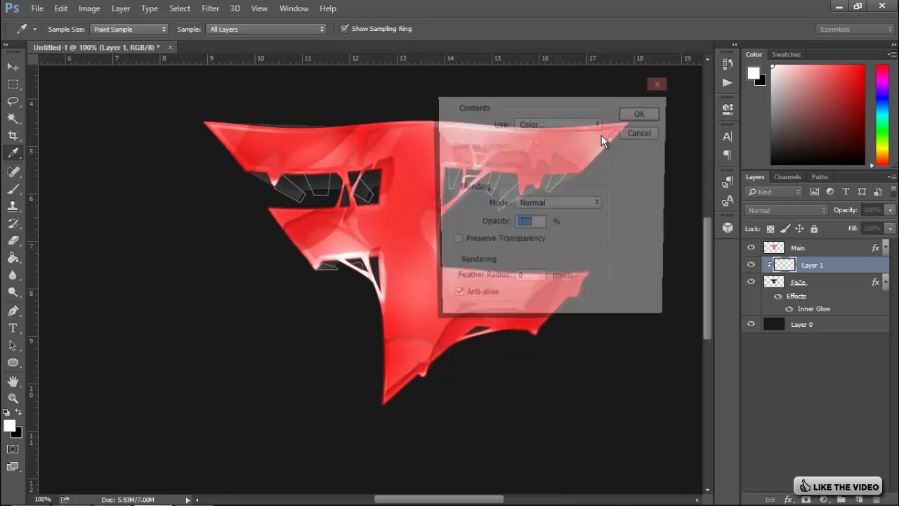
pyautogui.click(582, 125)
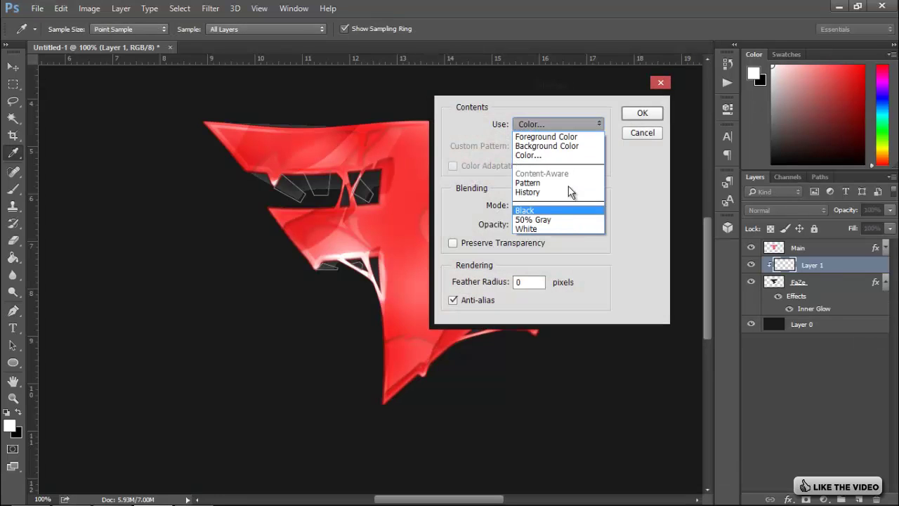
pyautogui.click(559, 228)
pyautogui.click(641, 116)
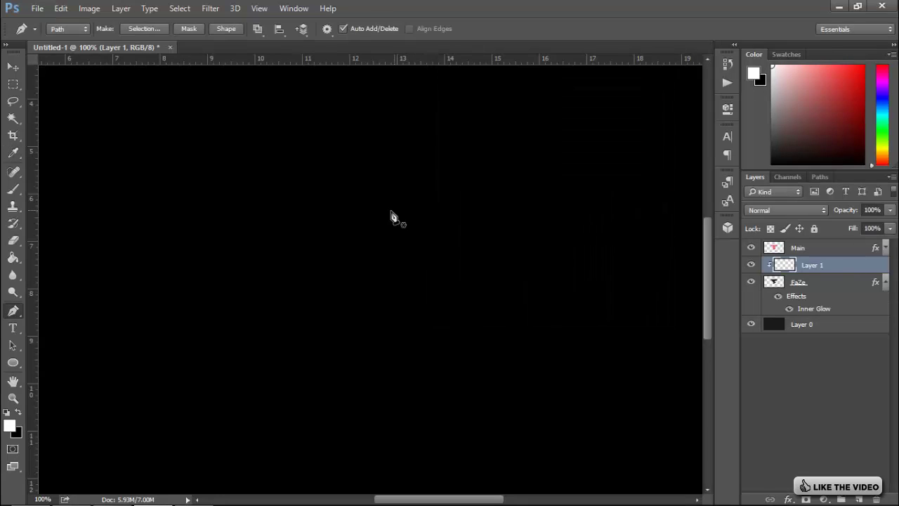
pyautogui.rightClick(392, 216)
pyautogui.click(414, 232)
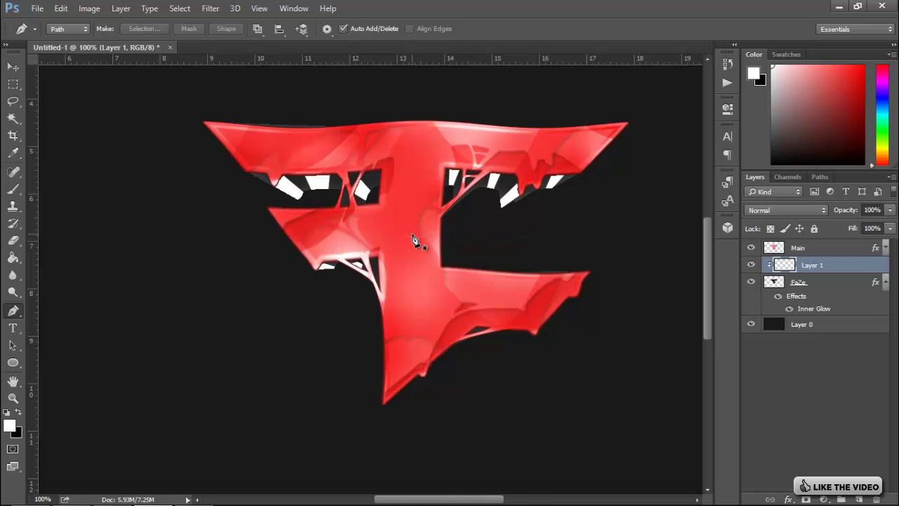
# - Set Layer 1 to Overlay blend mode at 35% opacity and collapse FaZe's effects list
pyautogui.click(801, 210)
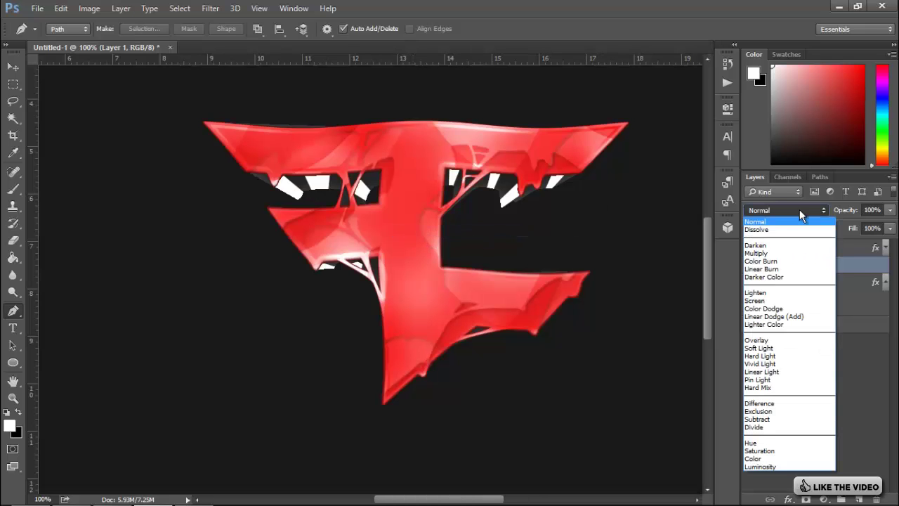
pyautogui.click(774, 340)
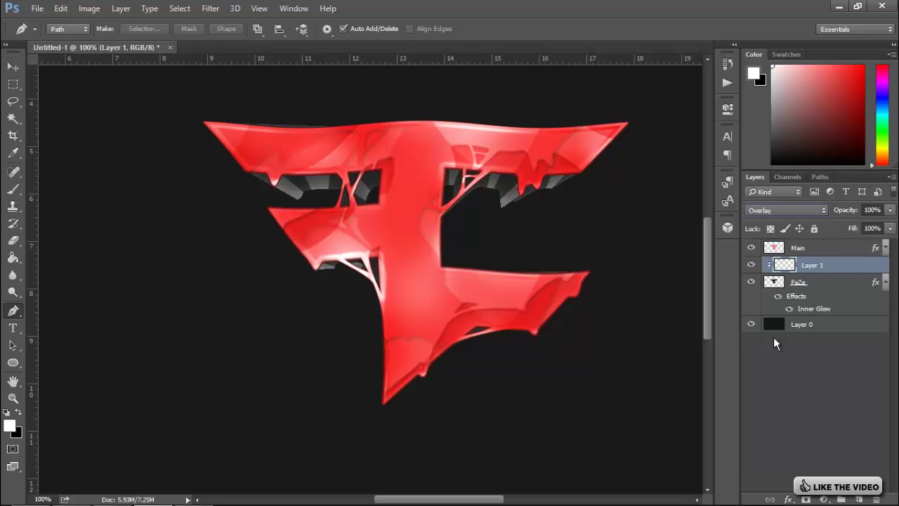
pyautogui.moveTo(853, 217); pyautogui.dragTo(812, 218)
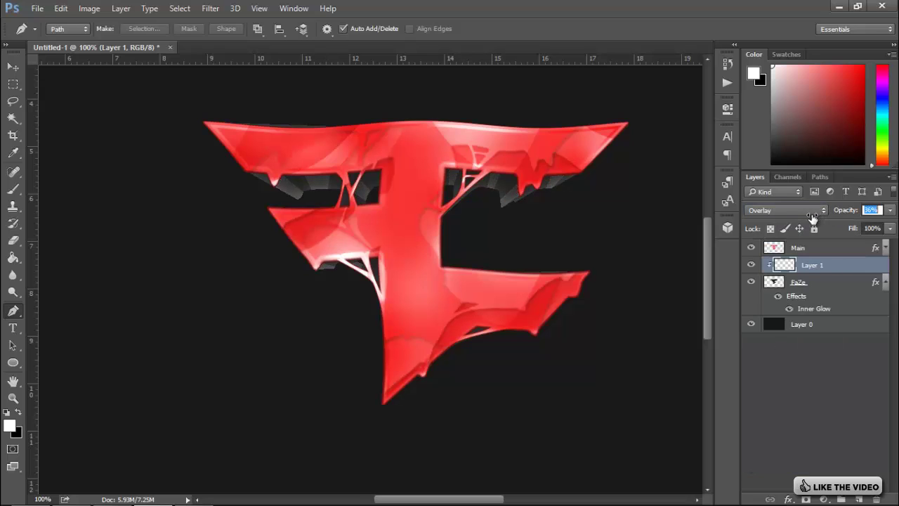
pyautogui.scroll(-2, 546, 325)
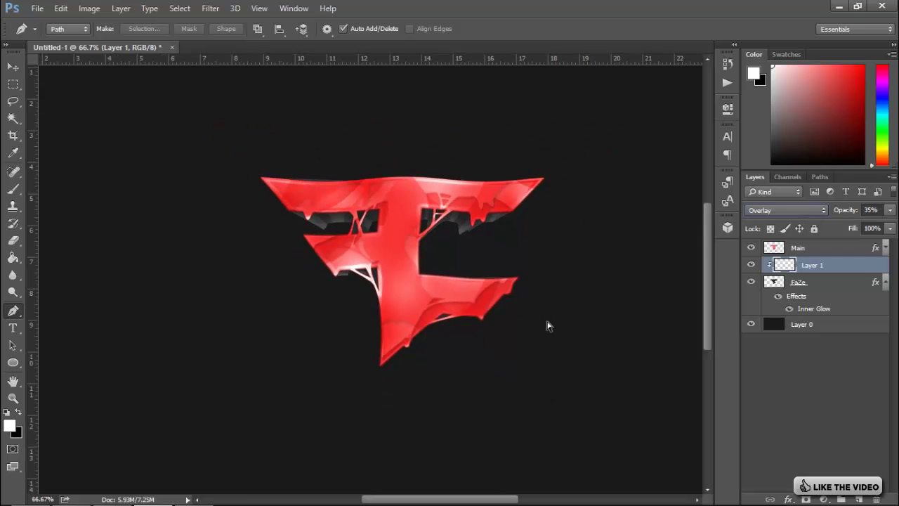
pyautogui.scroll(1, 548, 326)
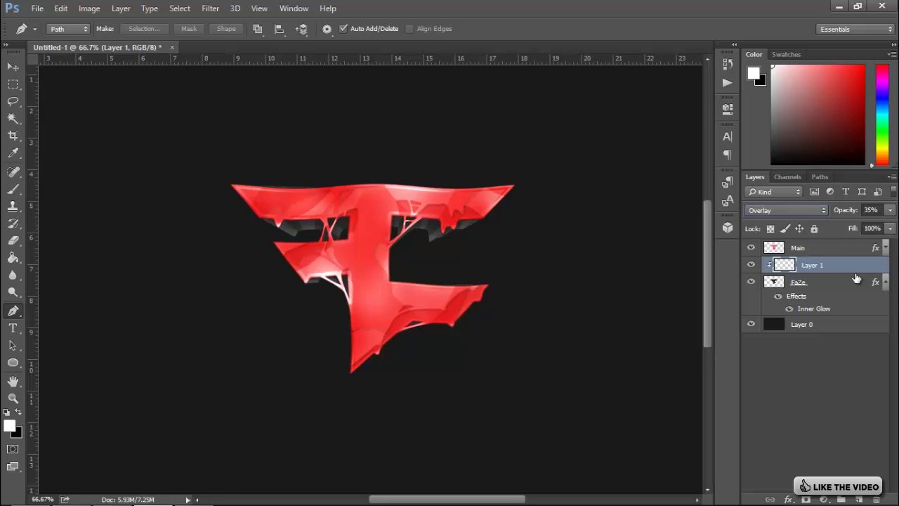
pyautogui.click(885, 283)
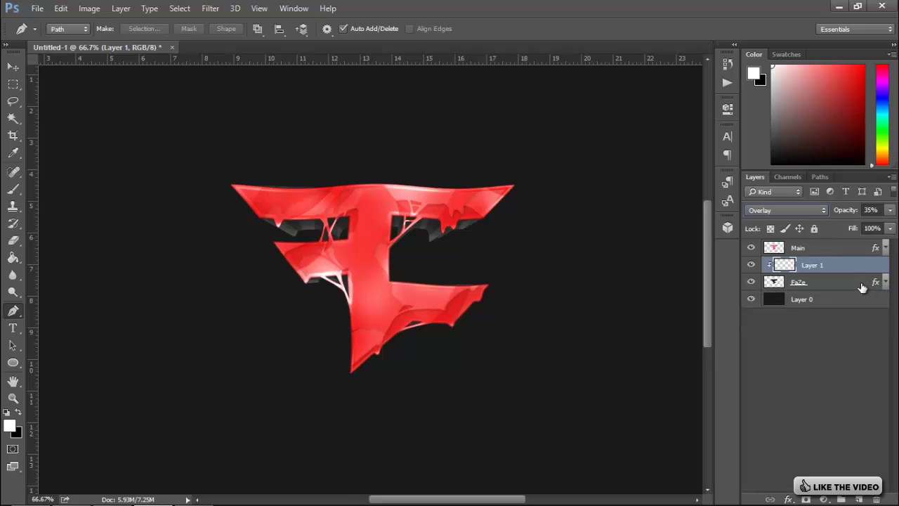
# - Rasterize the layer styles of Main, Layer 1 and FaZe and merge them into Main
pyautogui.click(826, 249)
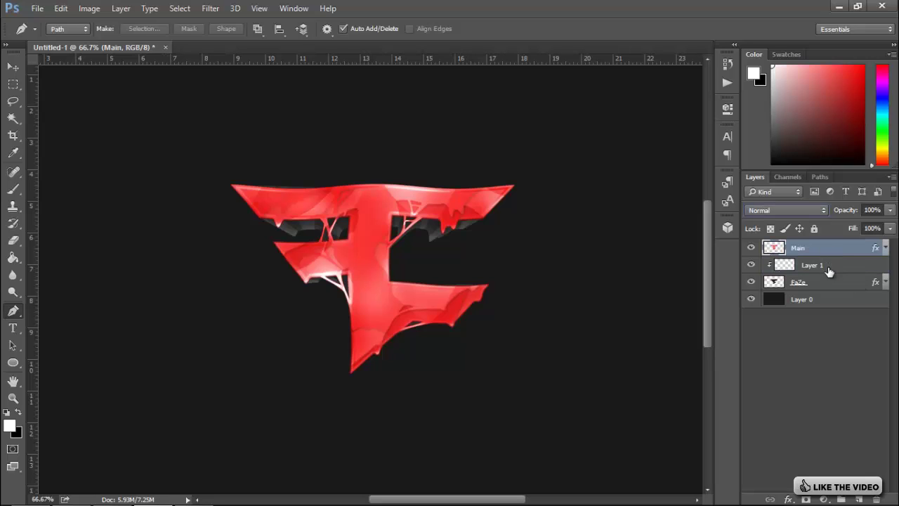
pyautogui.keyDown('shift'); pyautogui.click(827, 283); pyautogui.keyUp('shift')
pyautogui.rightClick(829, 283)
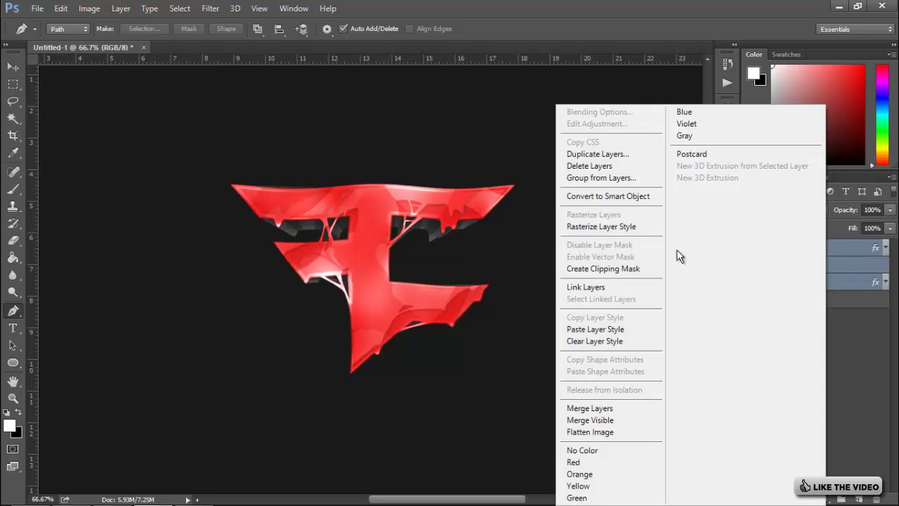
pyautogui.click(632, 228)
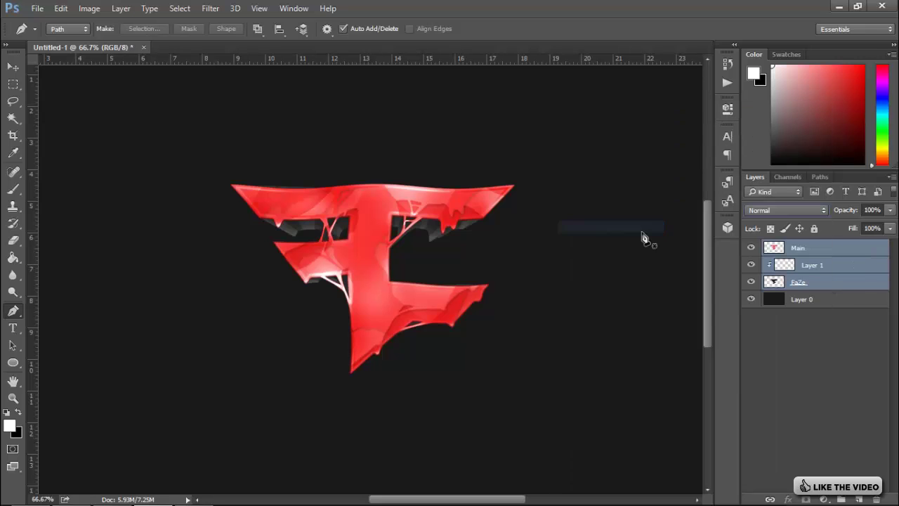
pyautogui.rightClick(829, 267)
pyautogui.click(606, 408)
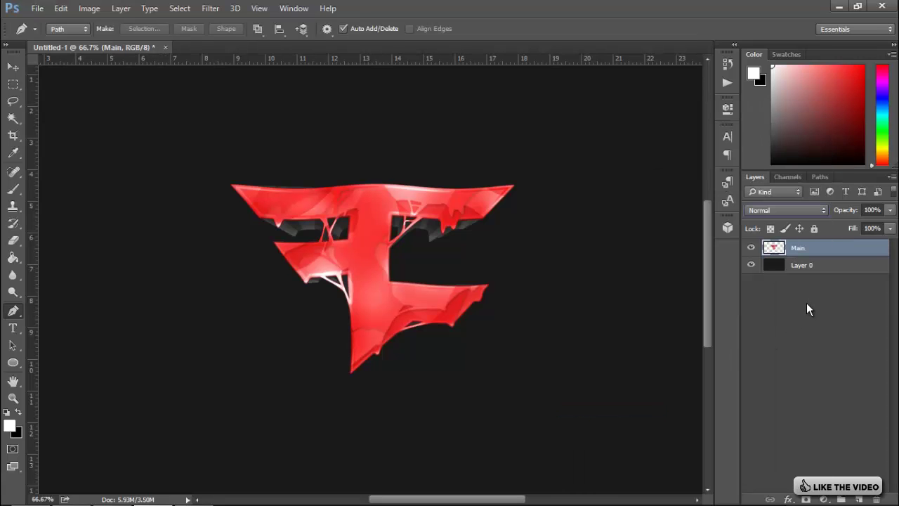
# - Boost the logo's Hue/Saturation to Saturation +40 and Hue -1
pyautogui.hotkey('ctrl', 'u')
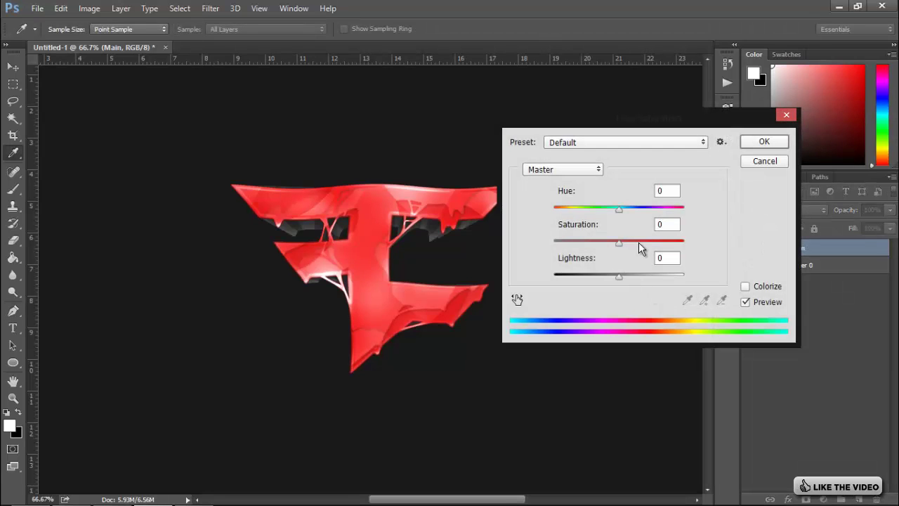
pyautogui.moveTo(638, 242)
pyautogui.mouseDown()
pyautogui.moveTo(649, 242)
pyautogui.moveTo(638, 240)
pyautogui.mouseUp()
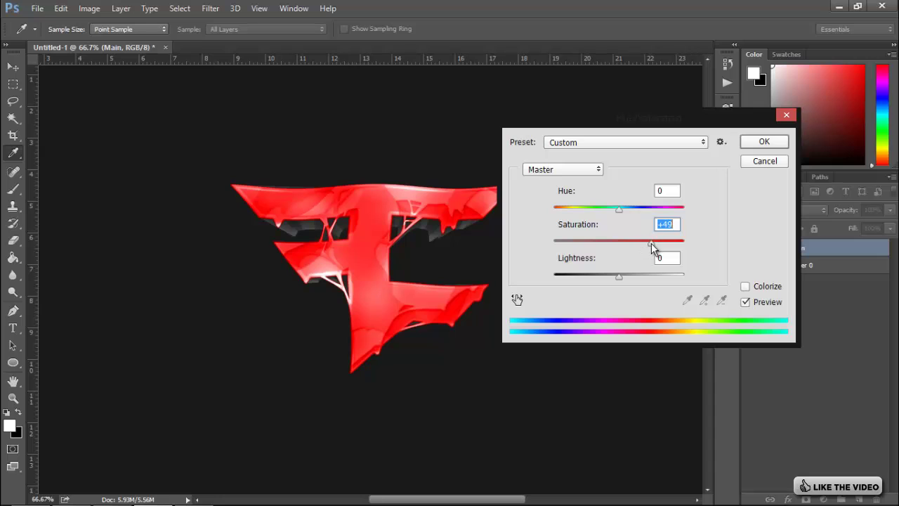
pyautogui.moveTo(647, 243); pyautogui.dragTo(644, 242)
pyautogui.moveTo(630, 210)
pyautogui.mouseDown()
pyautogui.moveTo(668, 207)
pyautogui.moveTo(616, 215)
pyautogui.mouseUp()
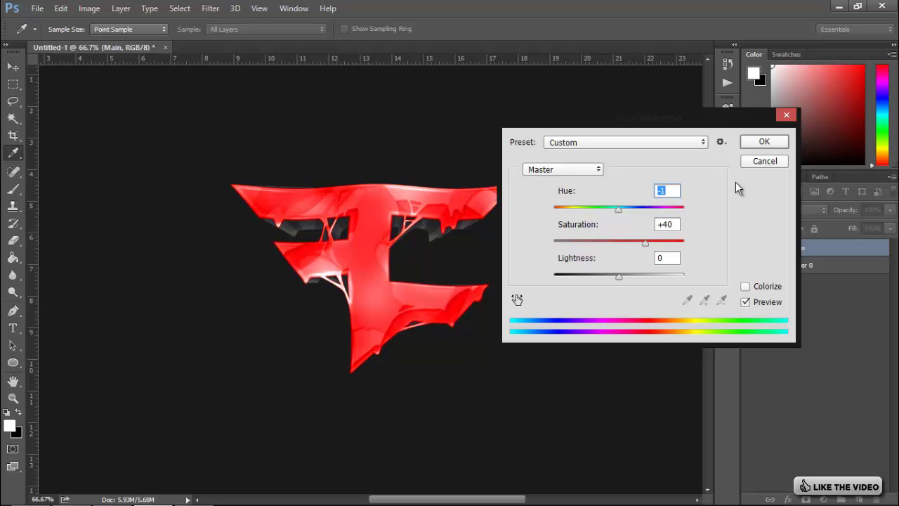
pyautogui.click(764, 142)
pyautogui.press('p')
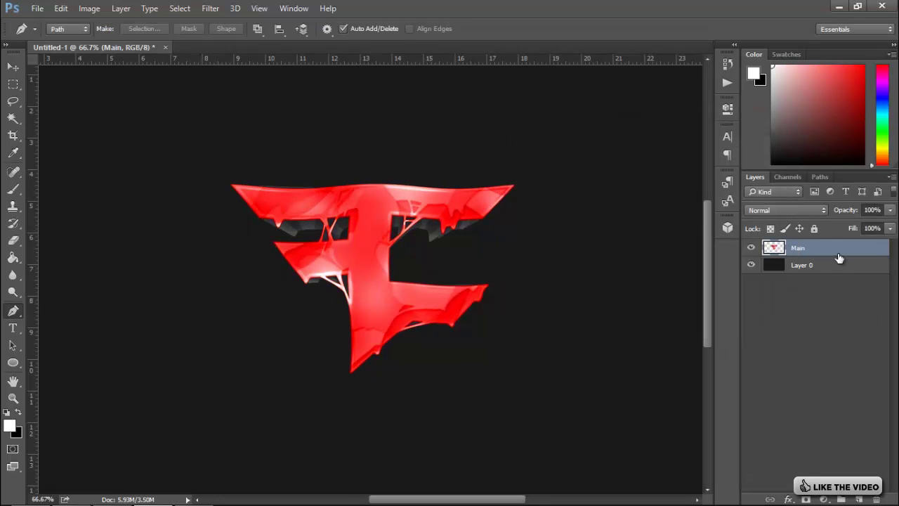
# - Add a Multiply drop shadow to Main at about 21% opacity, 9 px distance, 5 px size, and zoom out to 50%
pyautogui.doubleClick(838, 253)
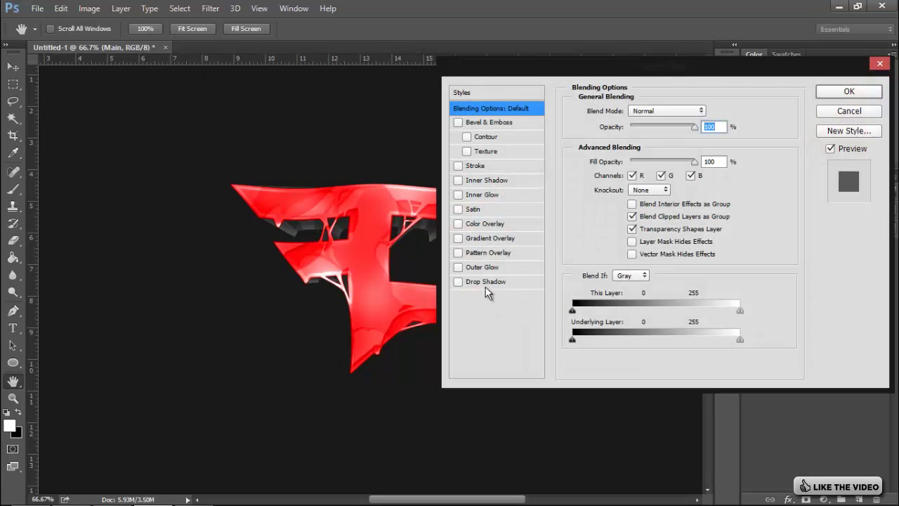
pyautogui.click(492, 281)
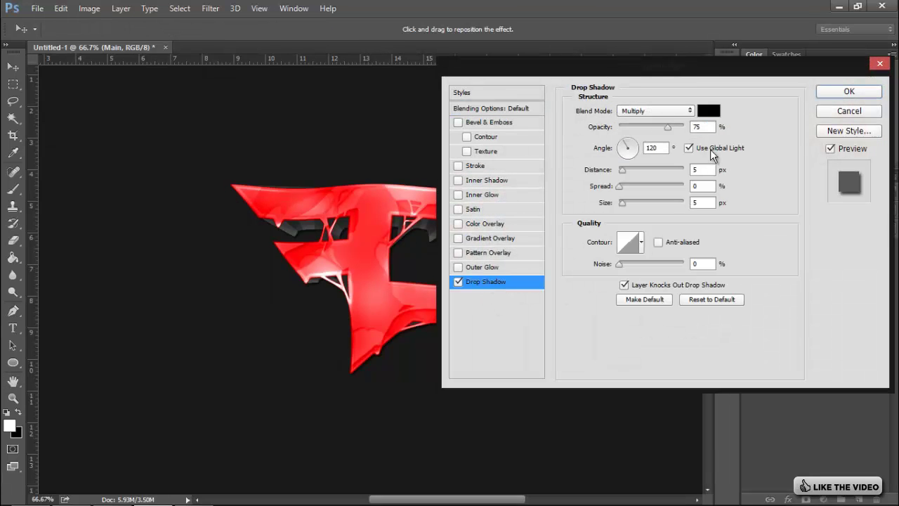
pyautogui.moveTo(658, 129); pyautogui.dragTo(636, 123)
pyautogui.moveTo(622, 170); pyautogui.dragTo(625, 169)
pyautogui.moveTo(637, 127); pyautogui.dragTo(632, 126)
pyautogui.click(849, 91)
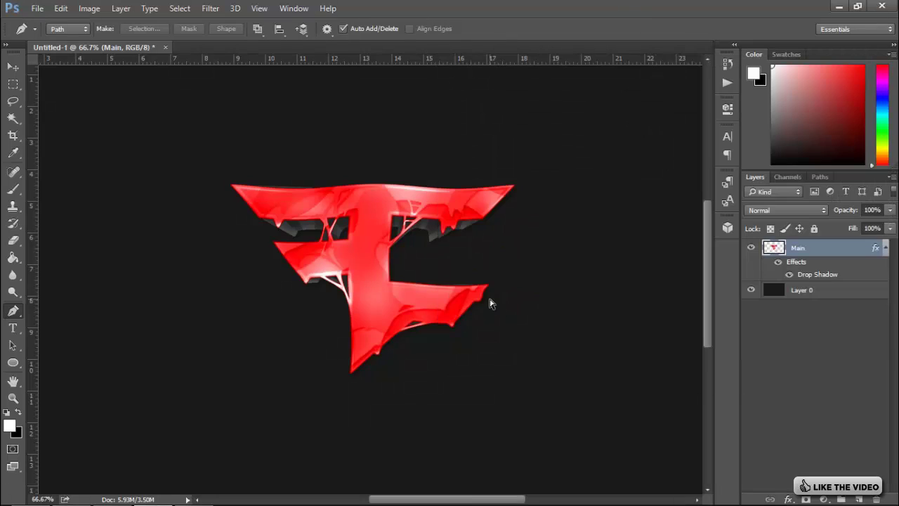
pyautogui.hotkey('ctrl', '-')
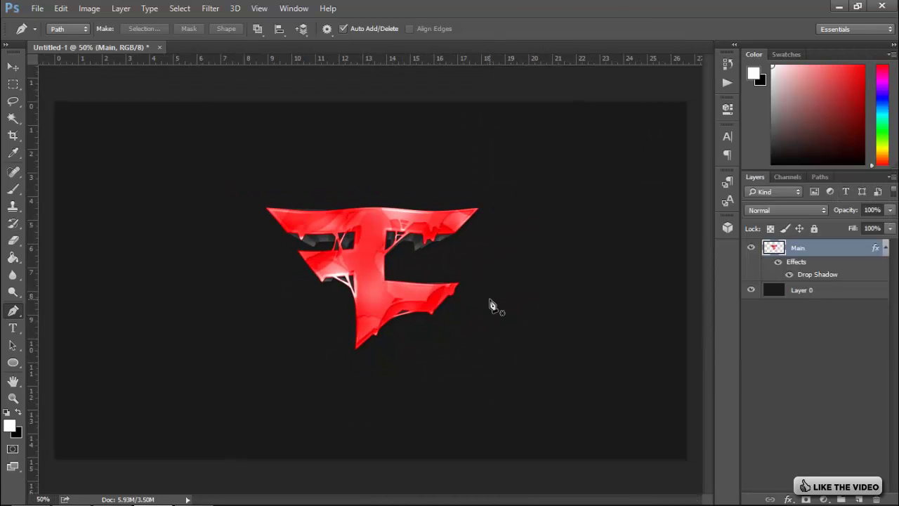